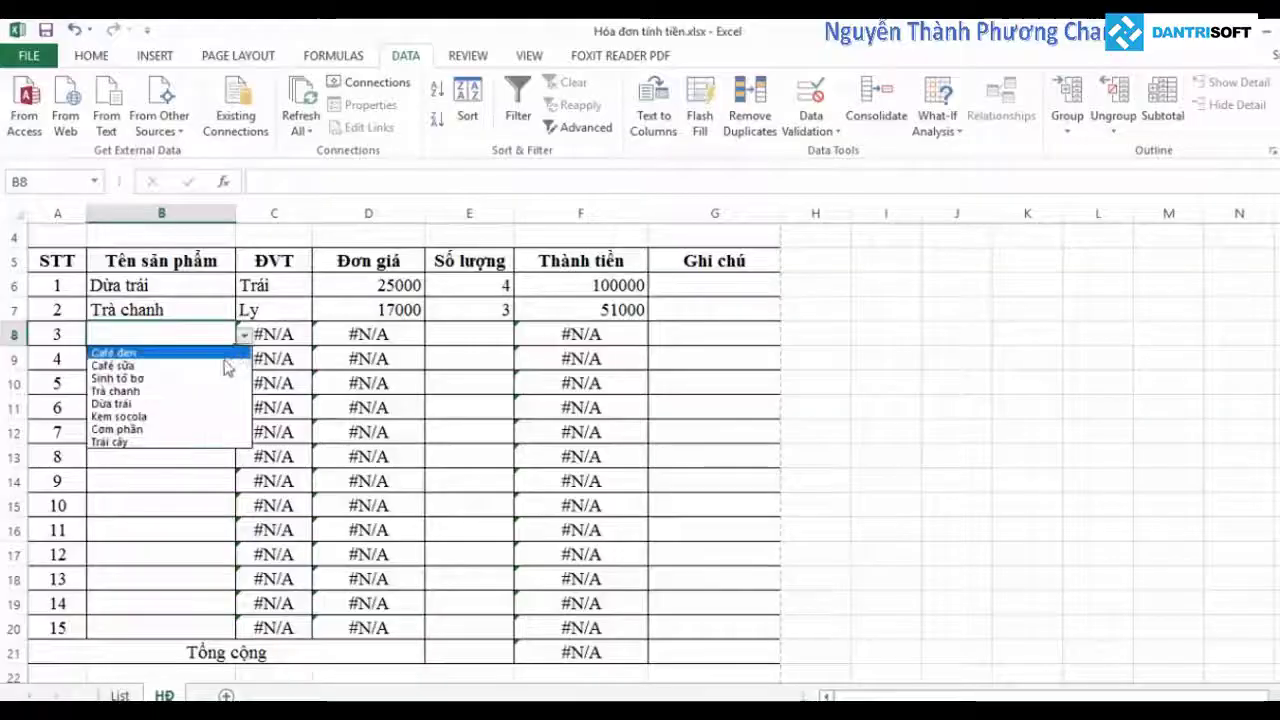
Step: Make invoice row 3 Kem socola with quantity 5, giving 115000
left_click(157, 420)
left_click(371, 331)
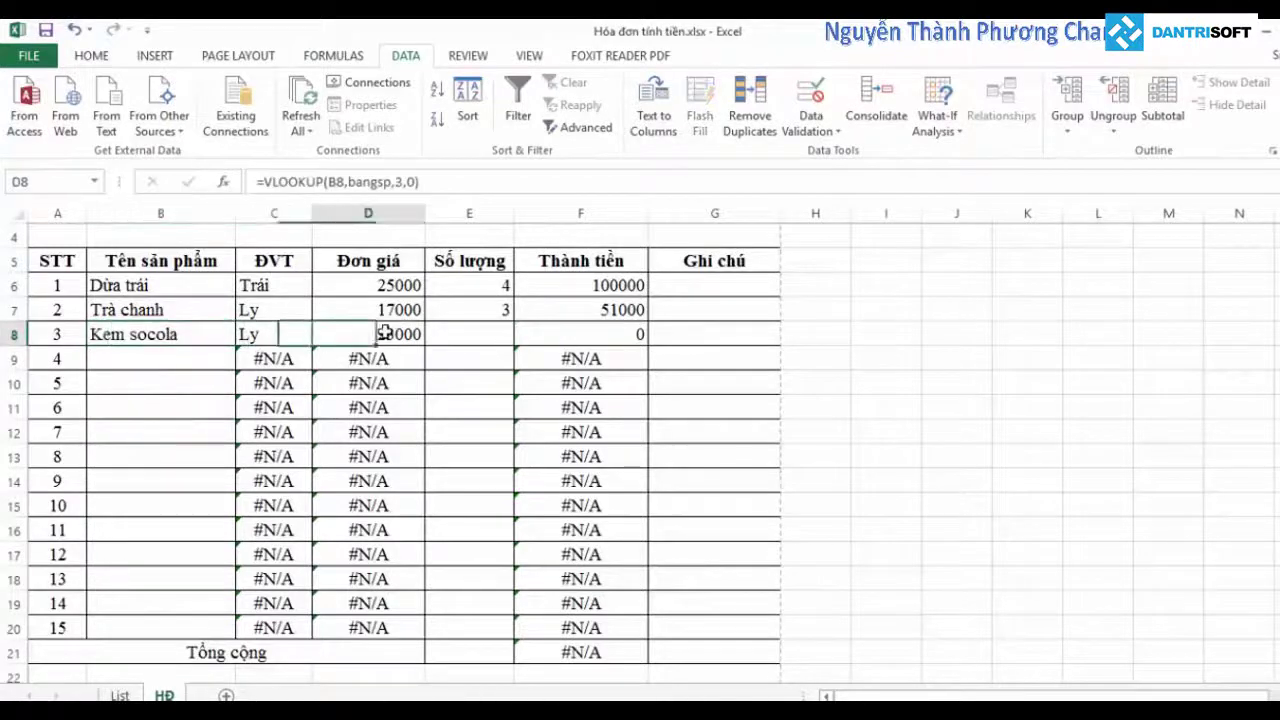
left_click(471, 334)
left_click(522, 336)
left_click(472, 403)
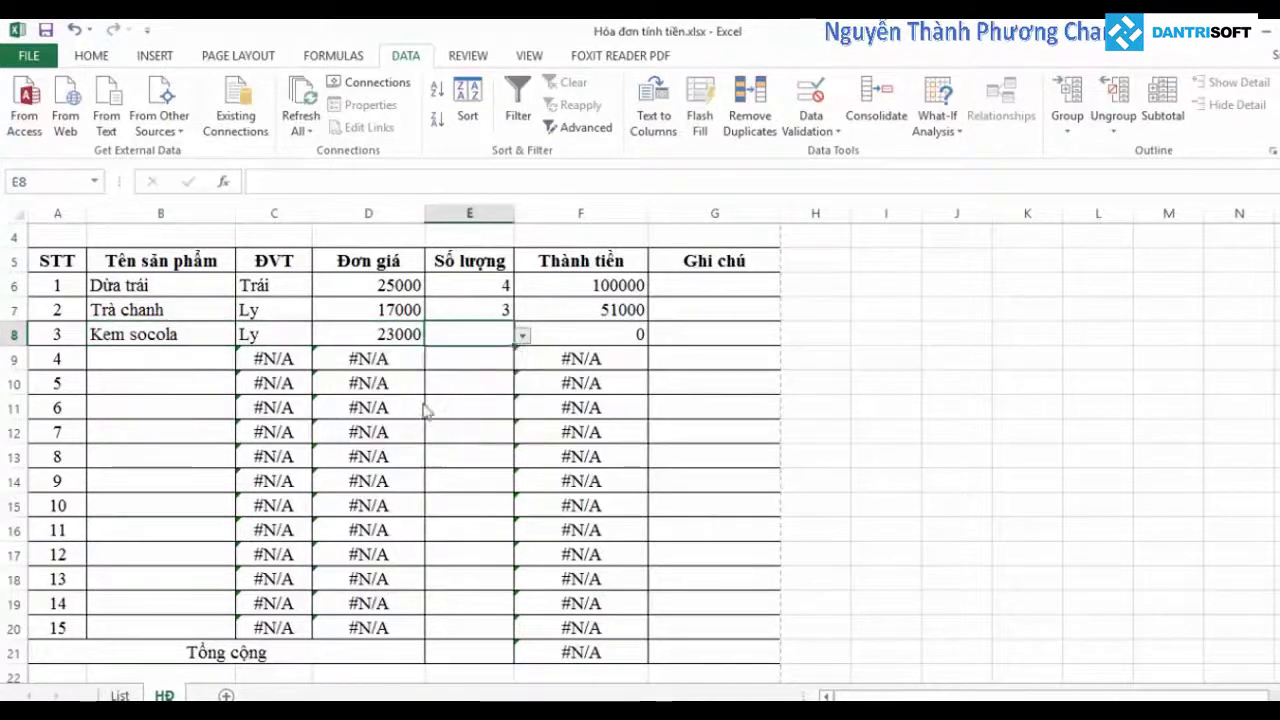
left_click(607, 334)
Step: Set invoice row 4 to Kem socola with quantity 5
left_click(229, 380)
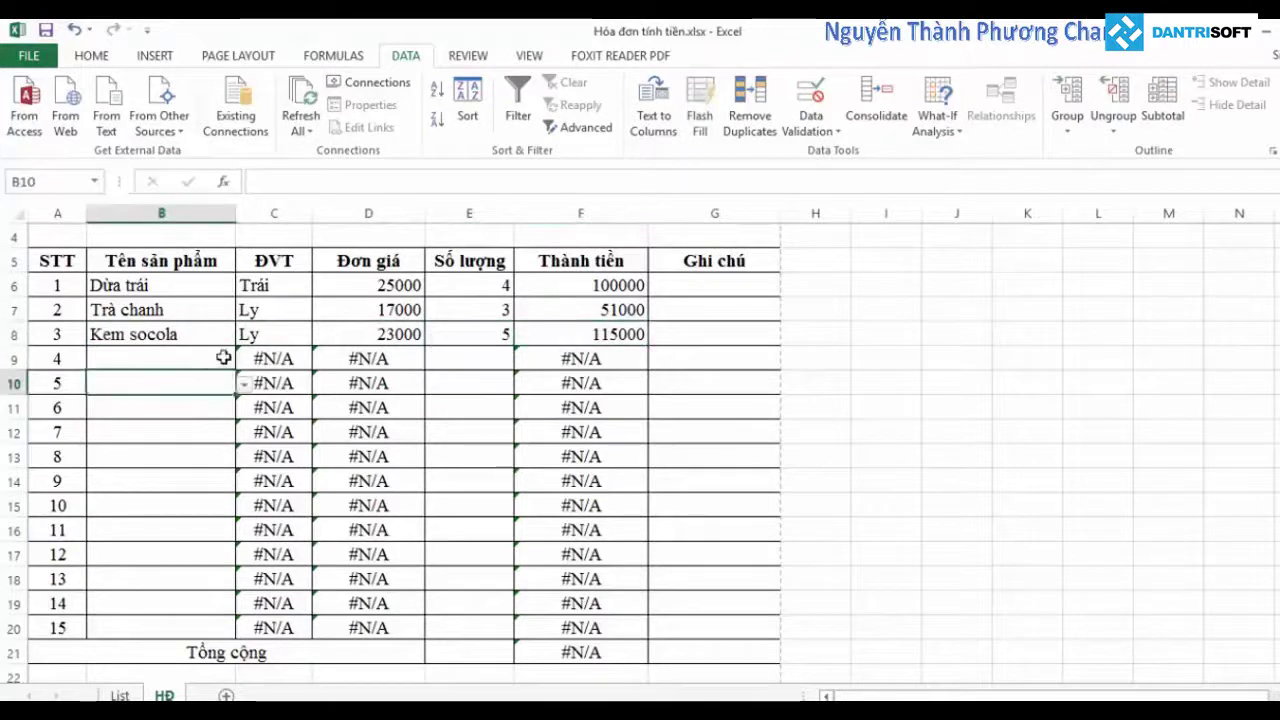
left_click(223, 356)
left_click(245, 360)
left_click(177, 441)
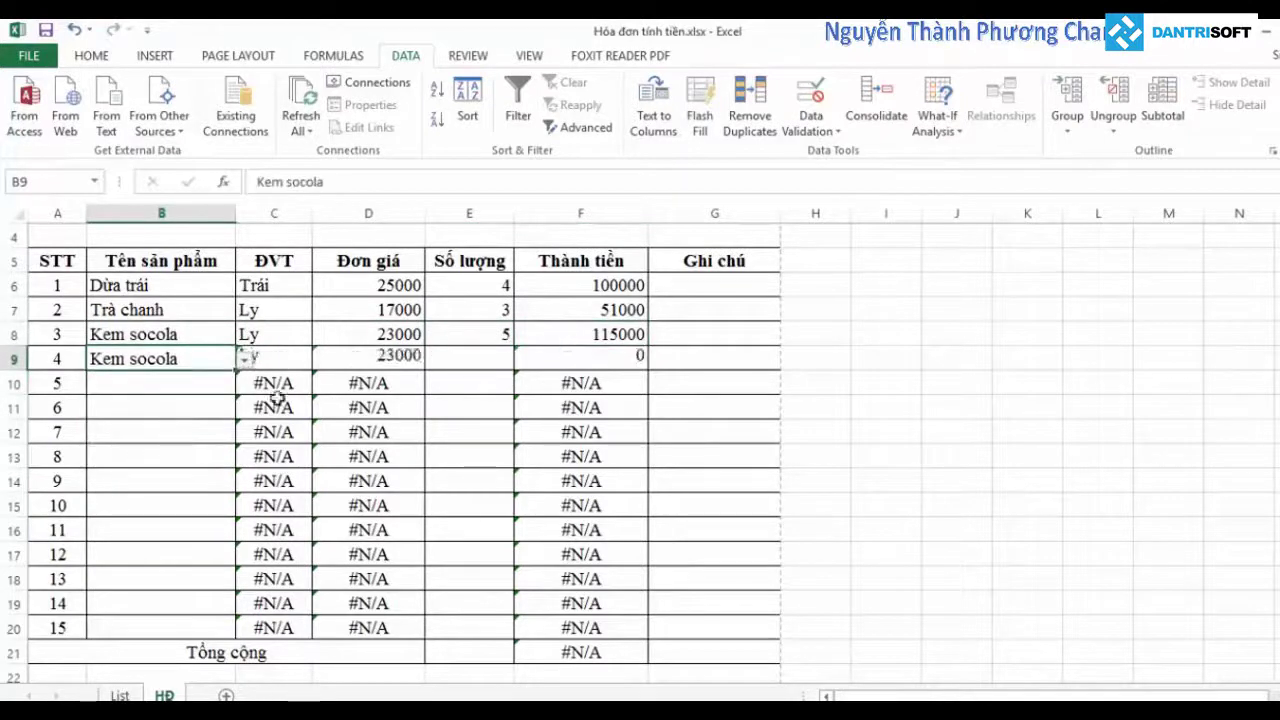
left_click(491, 358)
left_click(522, 360)
left_click(478, 428)
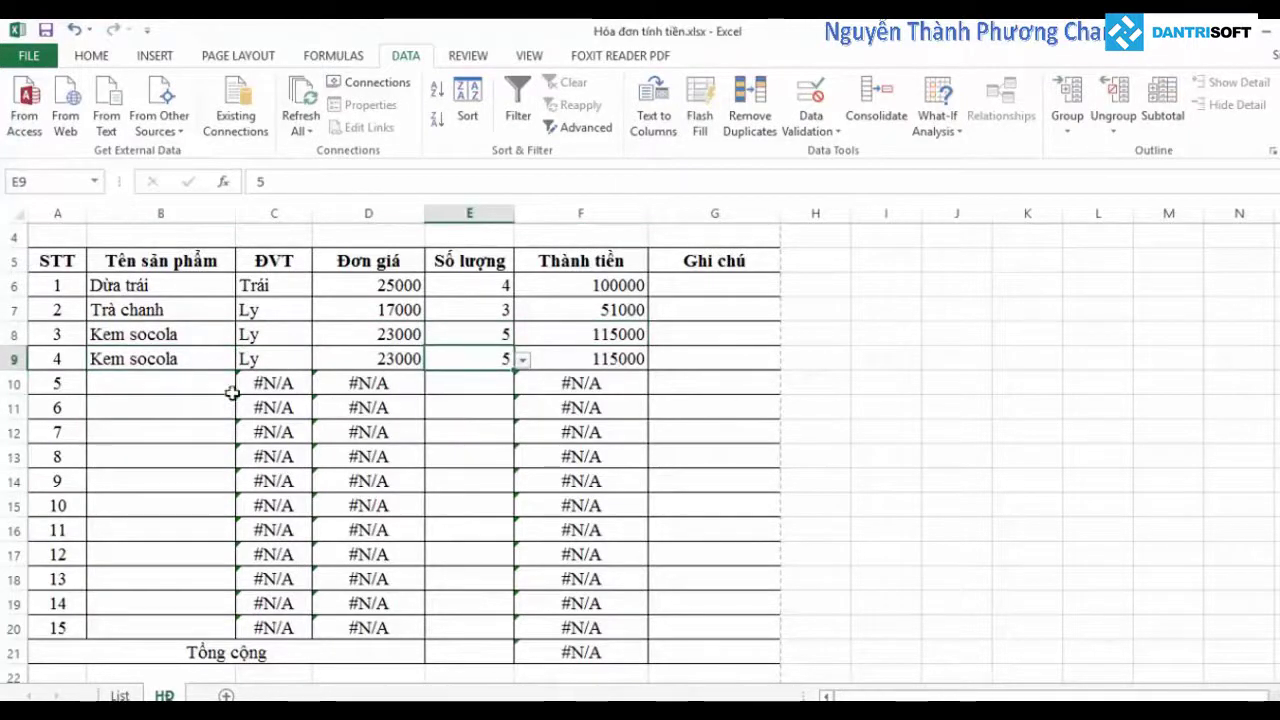
Step: Set invoice row 5 to Trà chanh with quantity 2, giving 34000
left_click(200, 385)
left_click(244, 384)
left_click(154, 445)
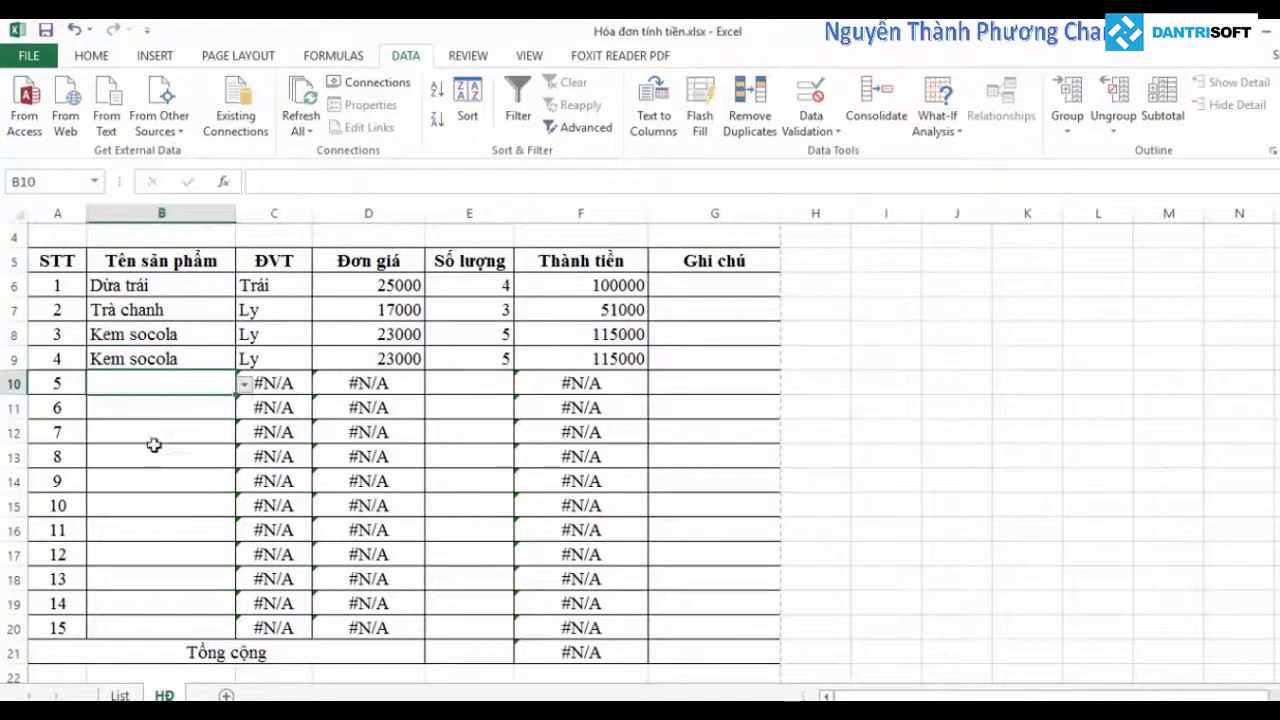
left_click(465, 383)
left_click(522, 384)
left_click(463, 418)
left_click(598, 383)
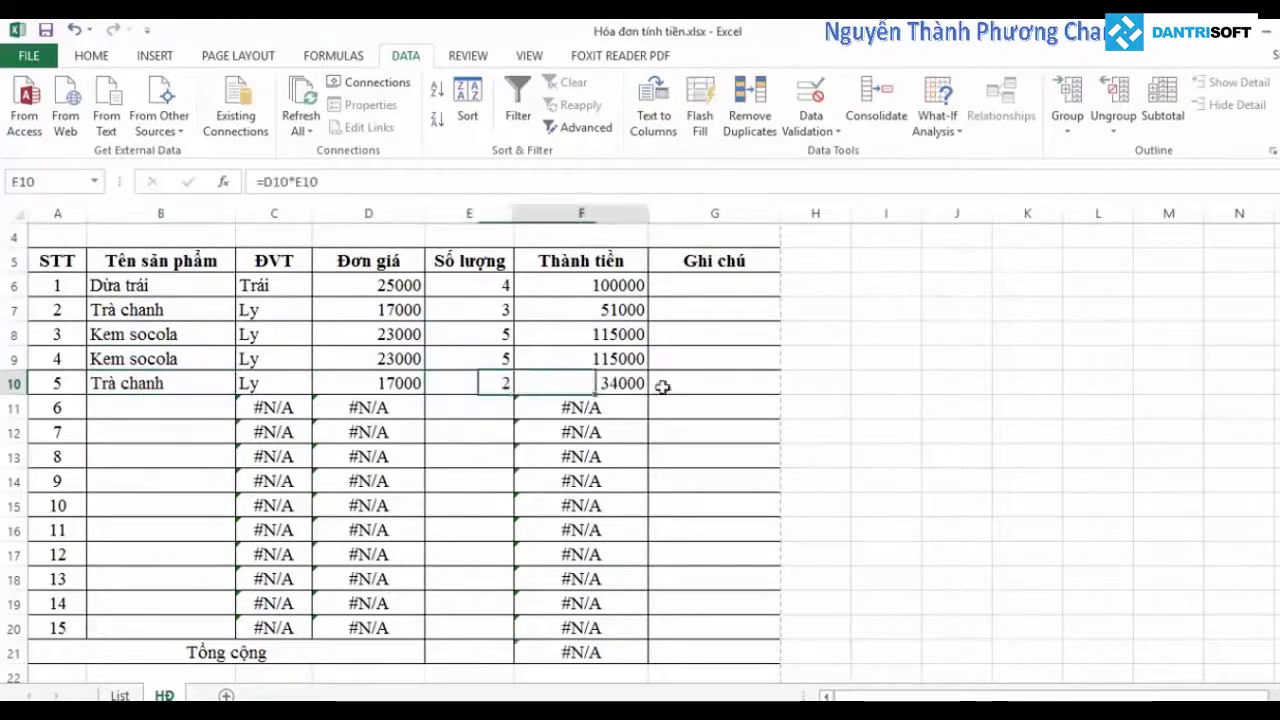
left_click(811, 386)
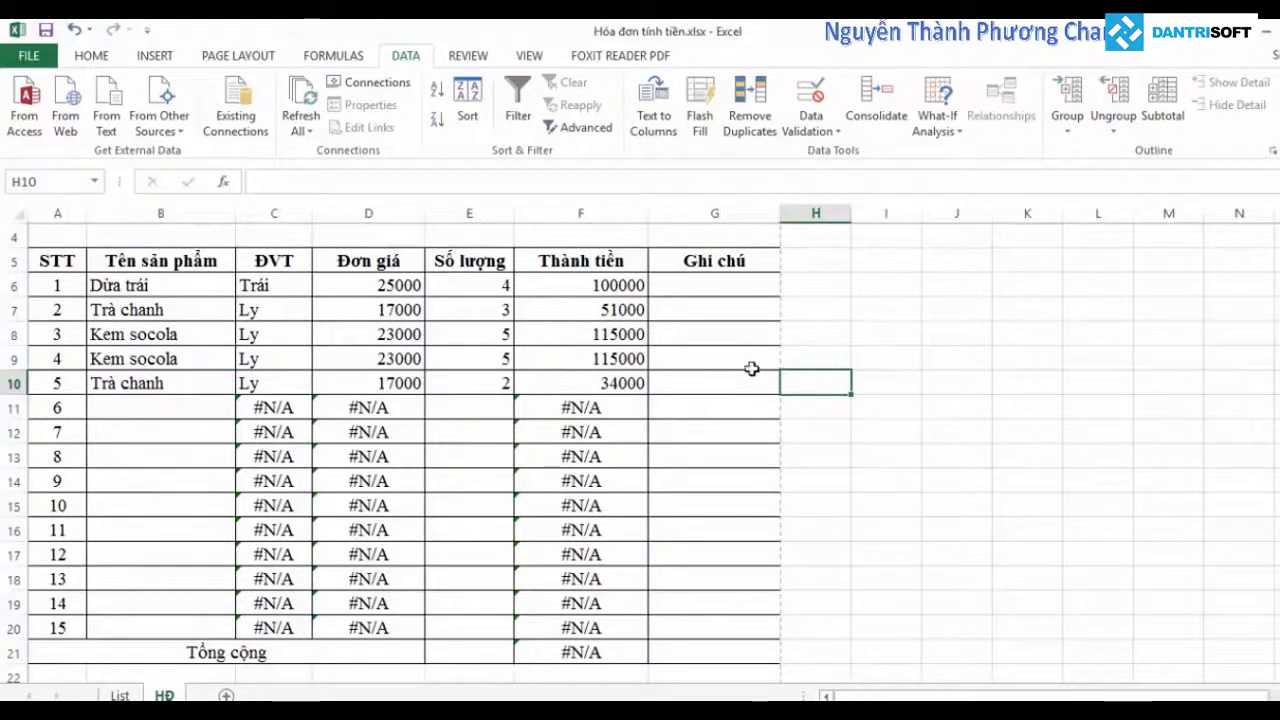
left_click(383, 401)
scroll(446, 457, "down", 4)
scroll(446, 457, "up", 4)
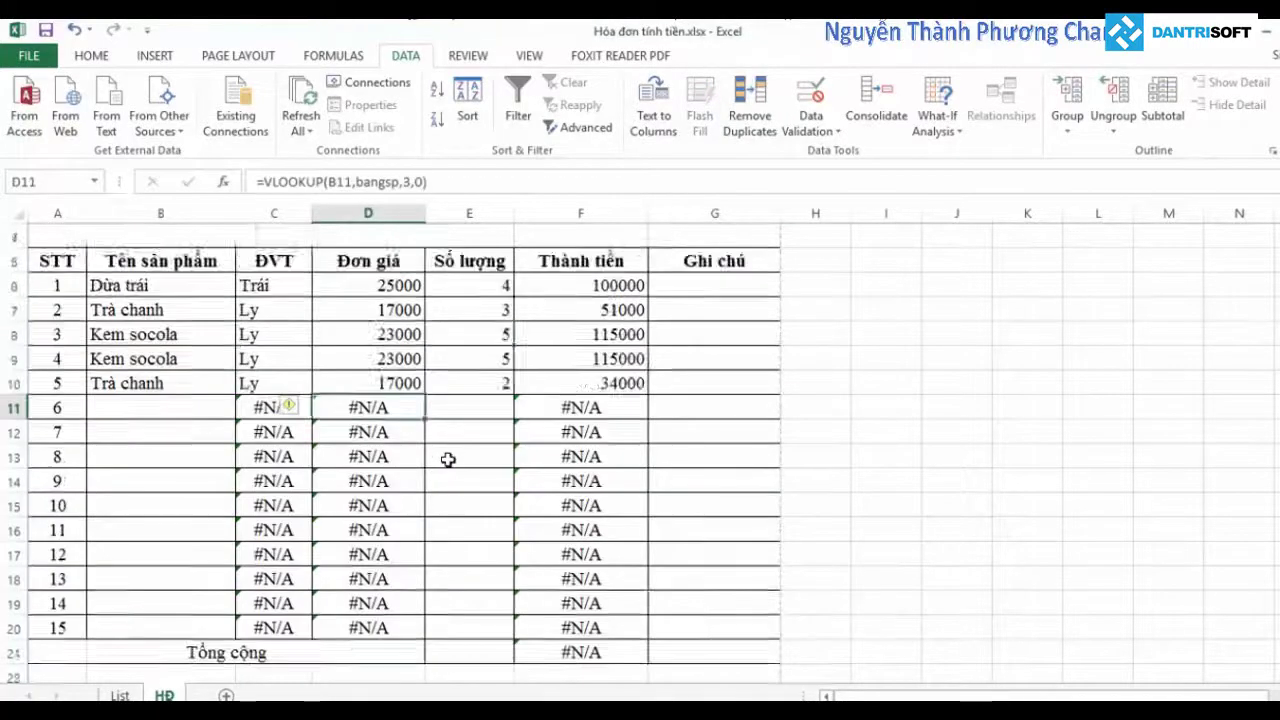
scroll(446, 457, "up", 1)
scroll(452, 461, "down", 2)
scroll(452, 461, "up", 2)
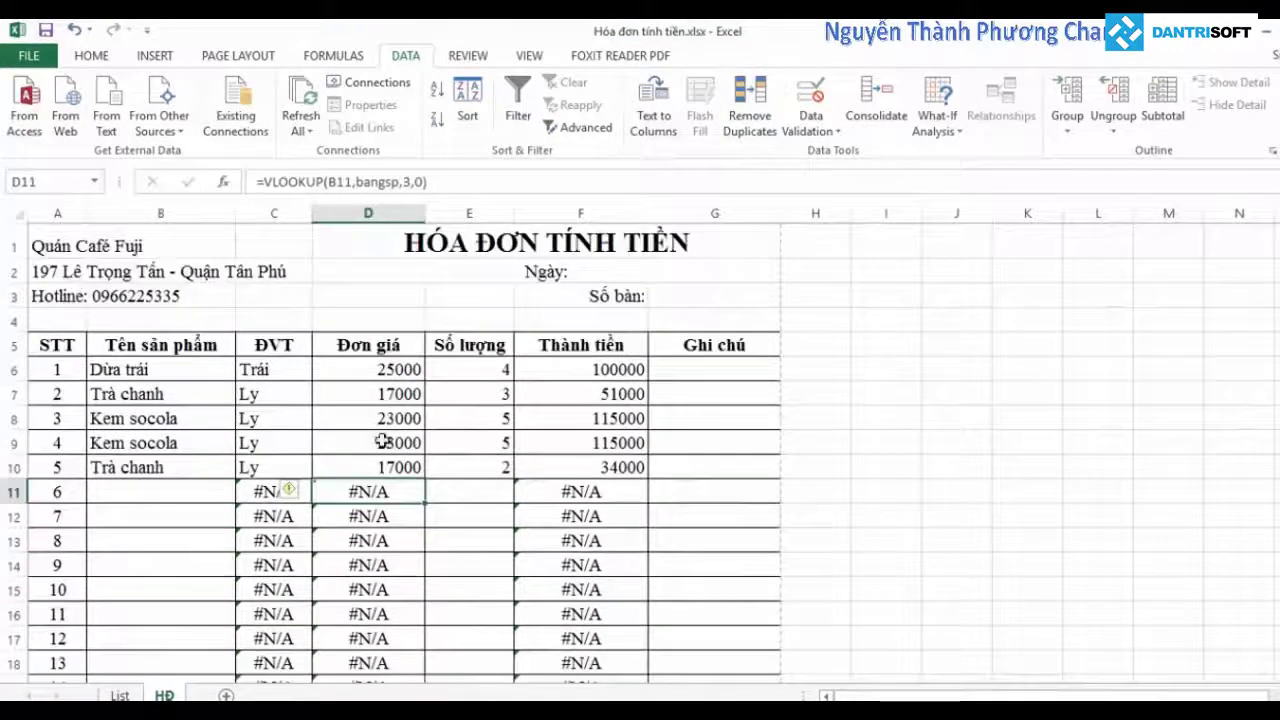
scroll(383, 443, "down", 2)
left_click(268, 406)
left_click(389, 385)
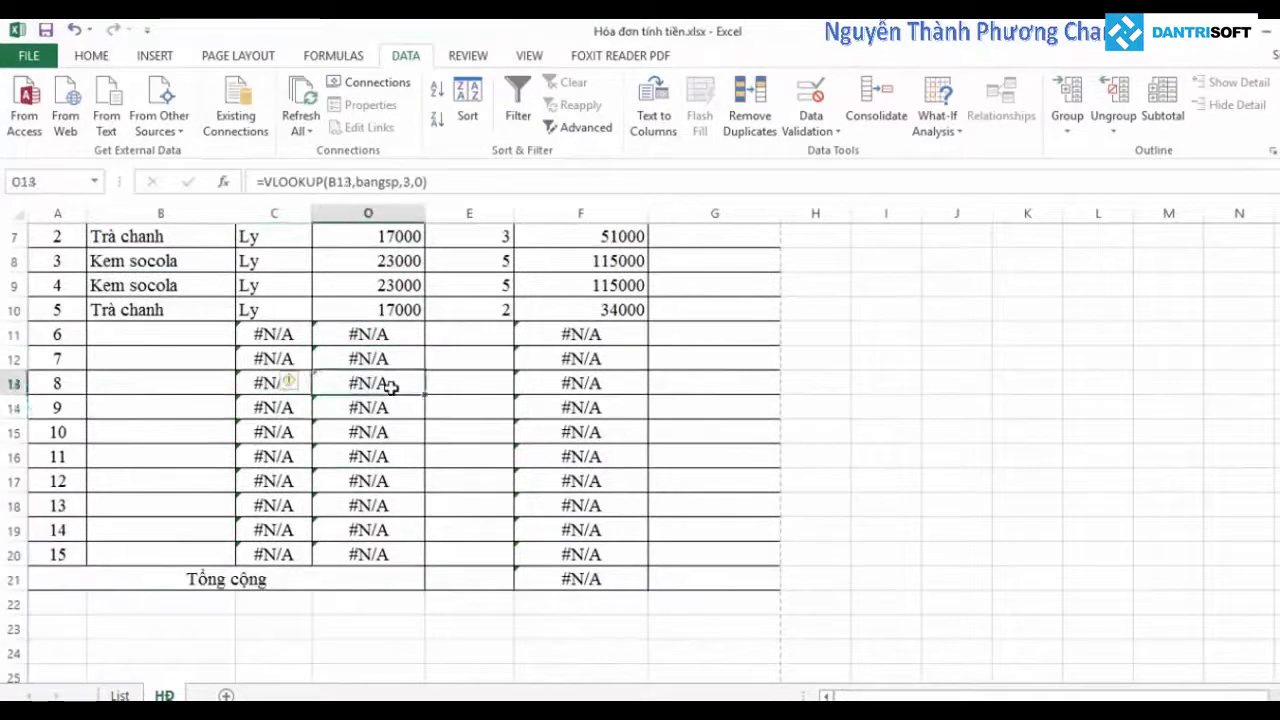
left_click(521, 425)
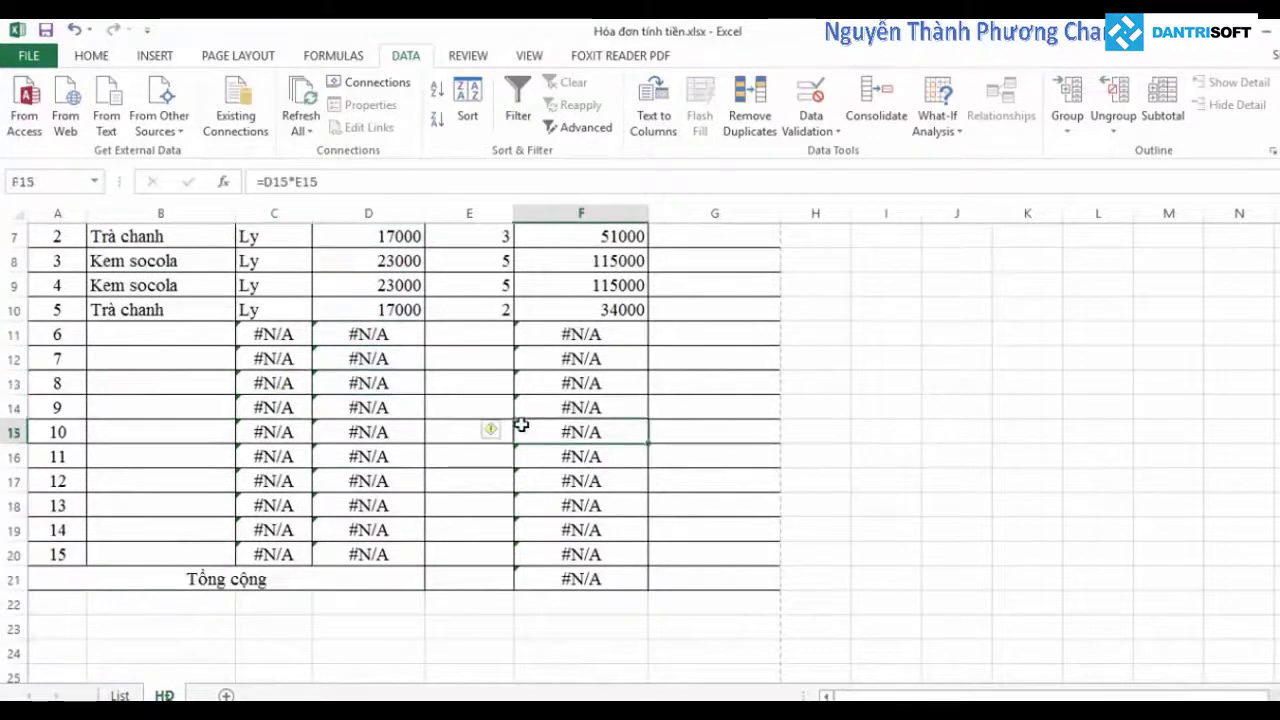
left_click(262, 334)
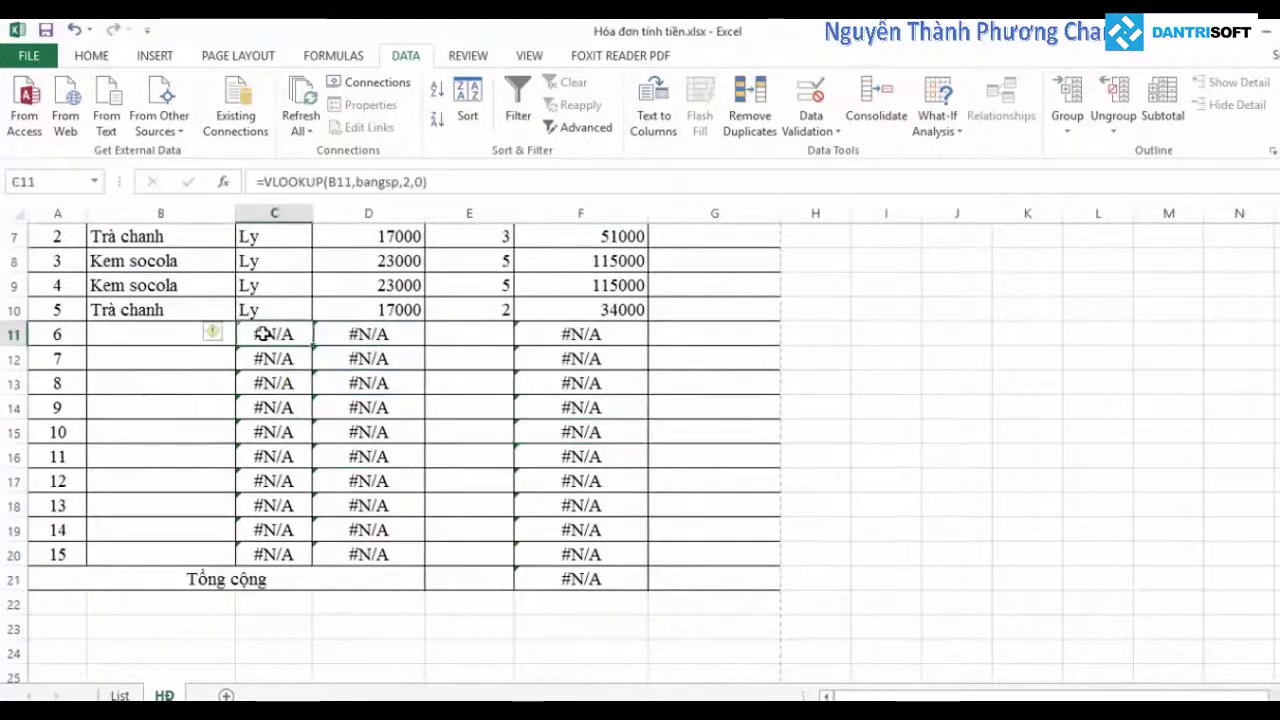
left_click(603, 333)
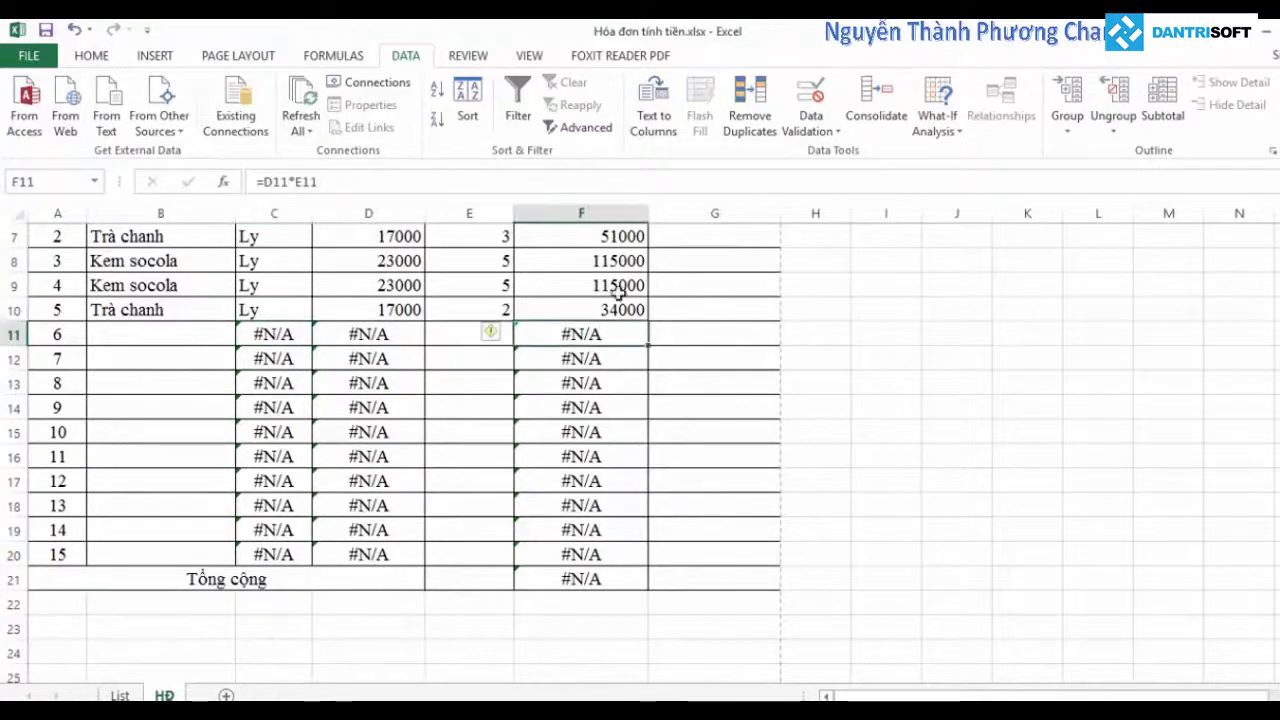
left_click(292, 332)
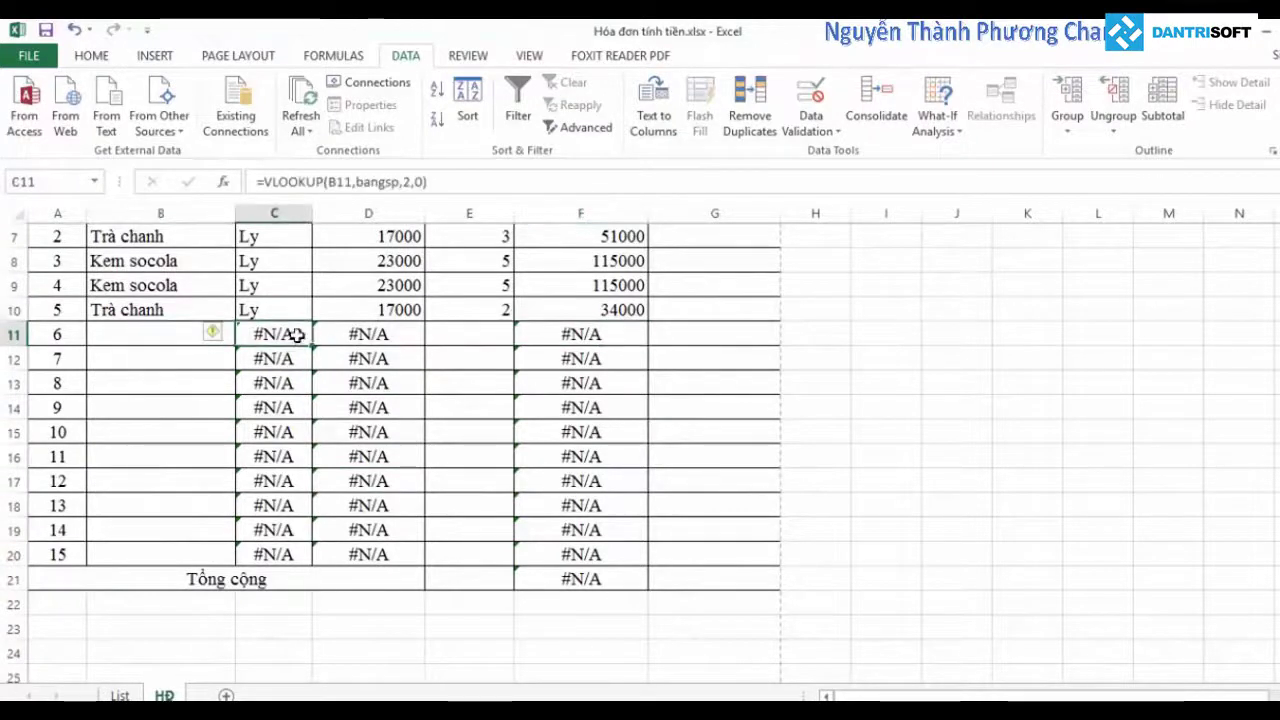
left_click(126, 340)
left_click(287, 338)
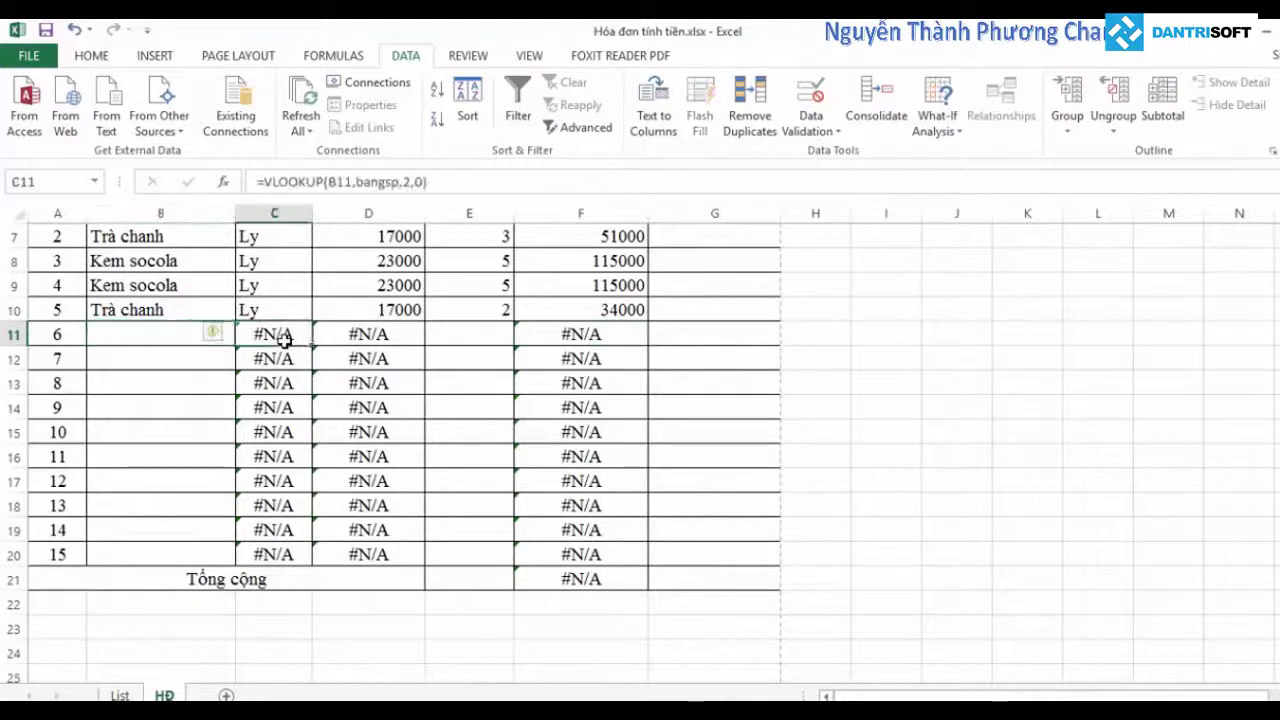
left_click(357, 337)
left_click(452, 333)
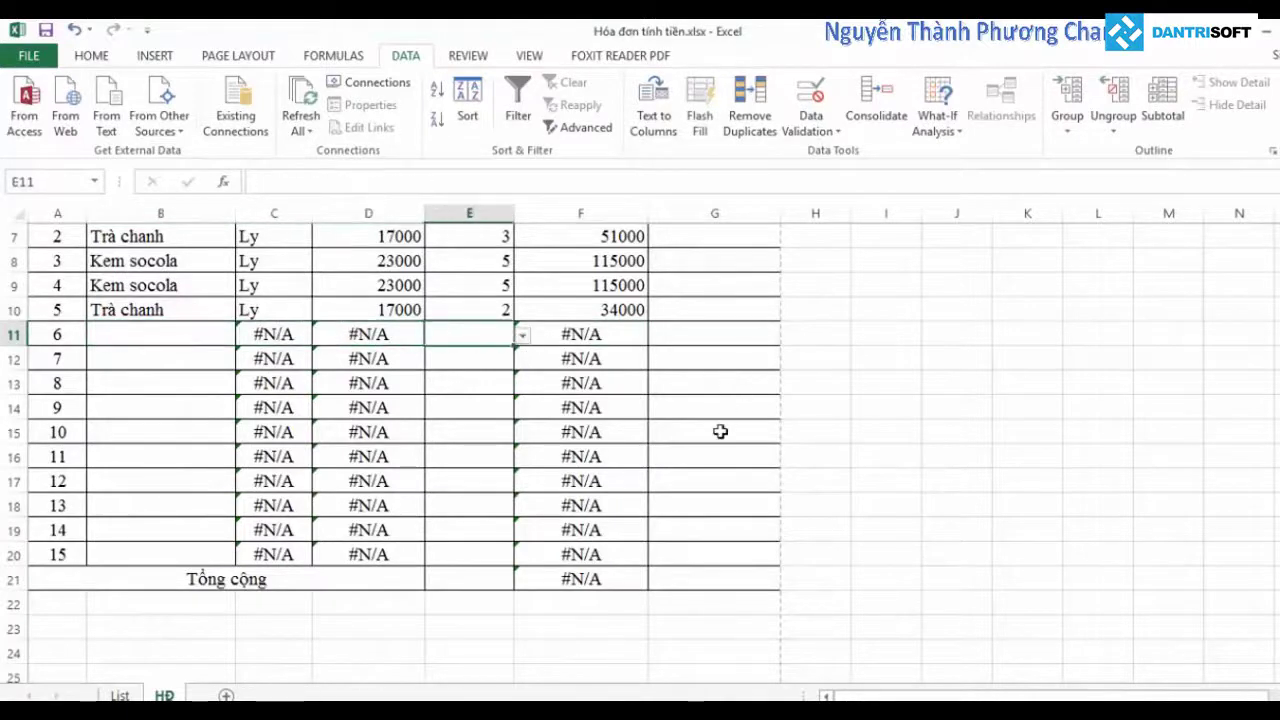
scroll(720, 431, "up", 2)
scroll(720, 431, "down", 1)
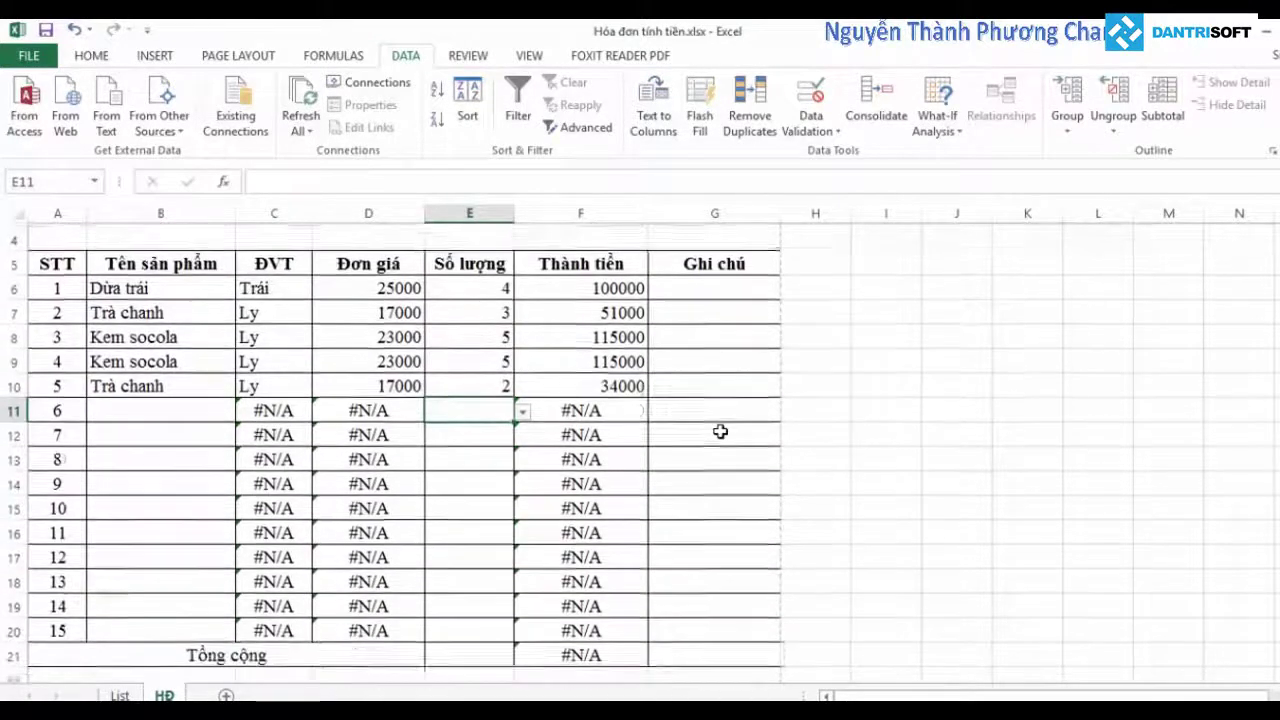
scroll(720, 431, "up", 1)
left_click(866, 345)
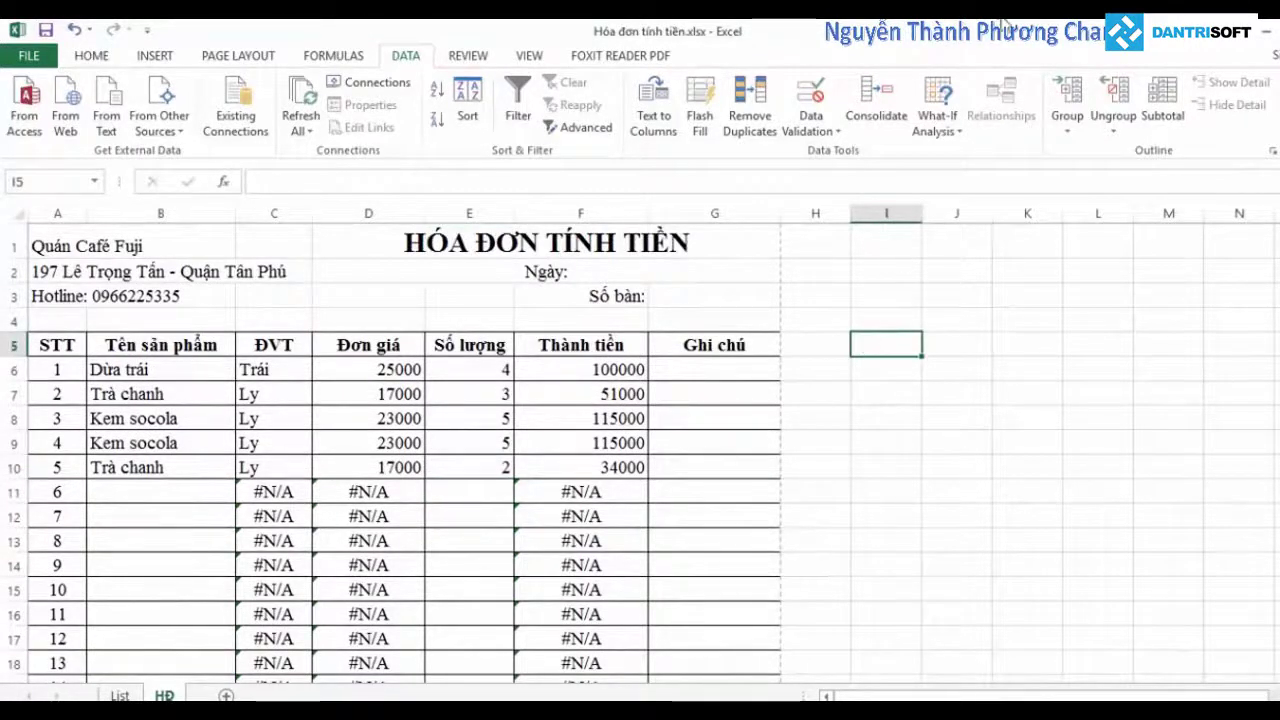
left_click(532, 538)
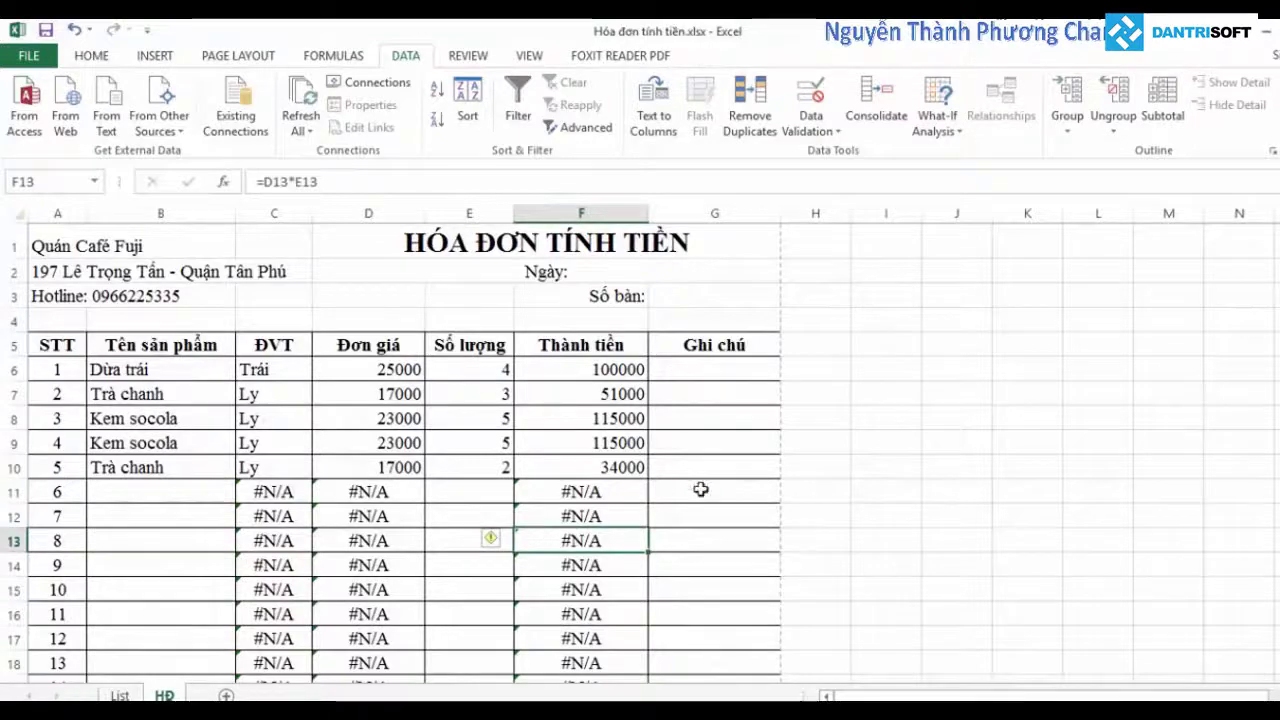
Step: Enter IFERROR( in J5 as plain text, with the leading equals sign removed
left_click(931, 347)
type("i")
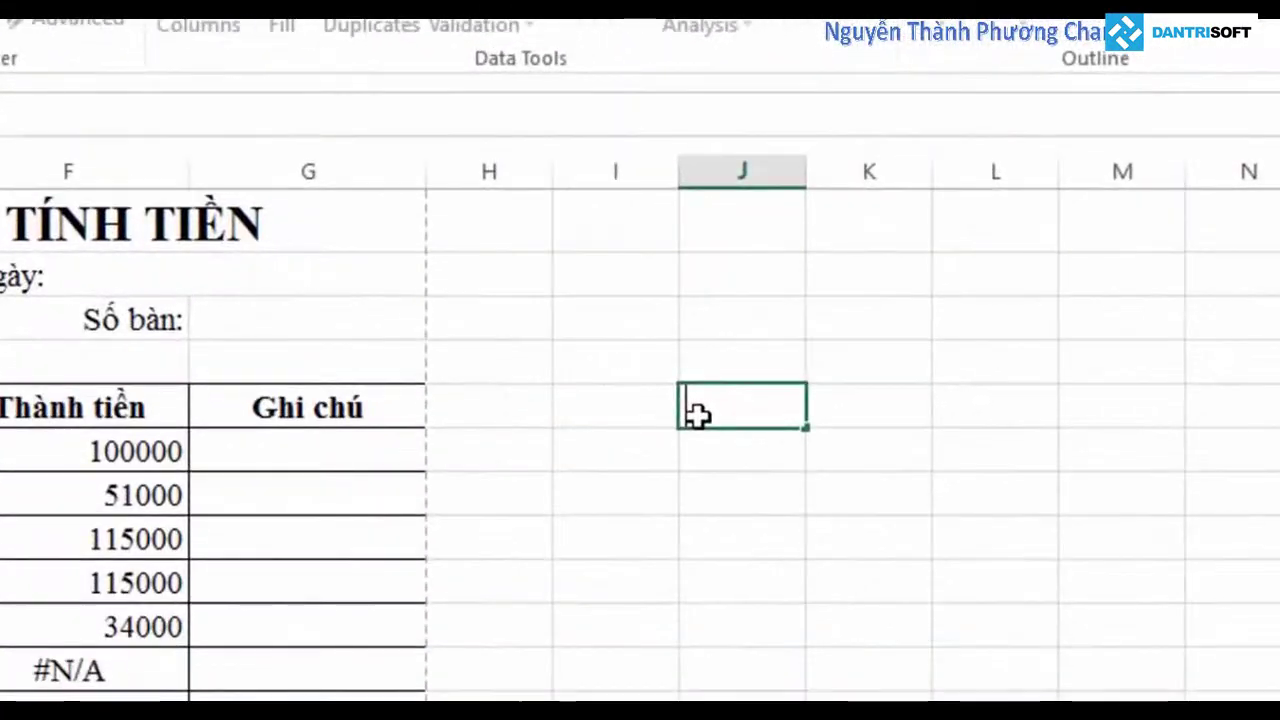
type("if")
key("Down")
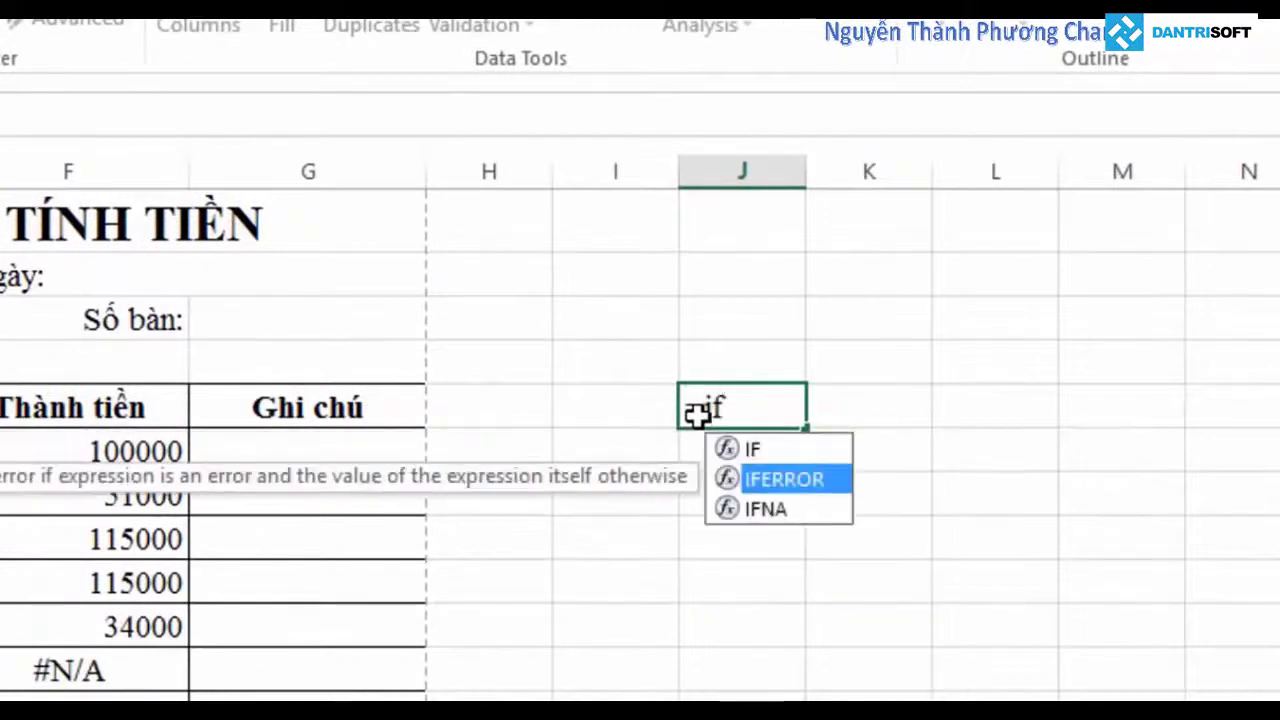
key("Tab")
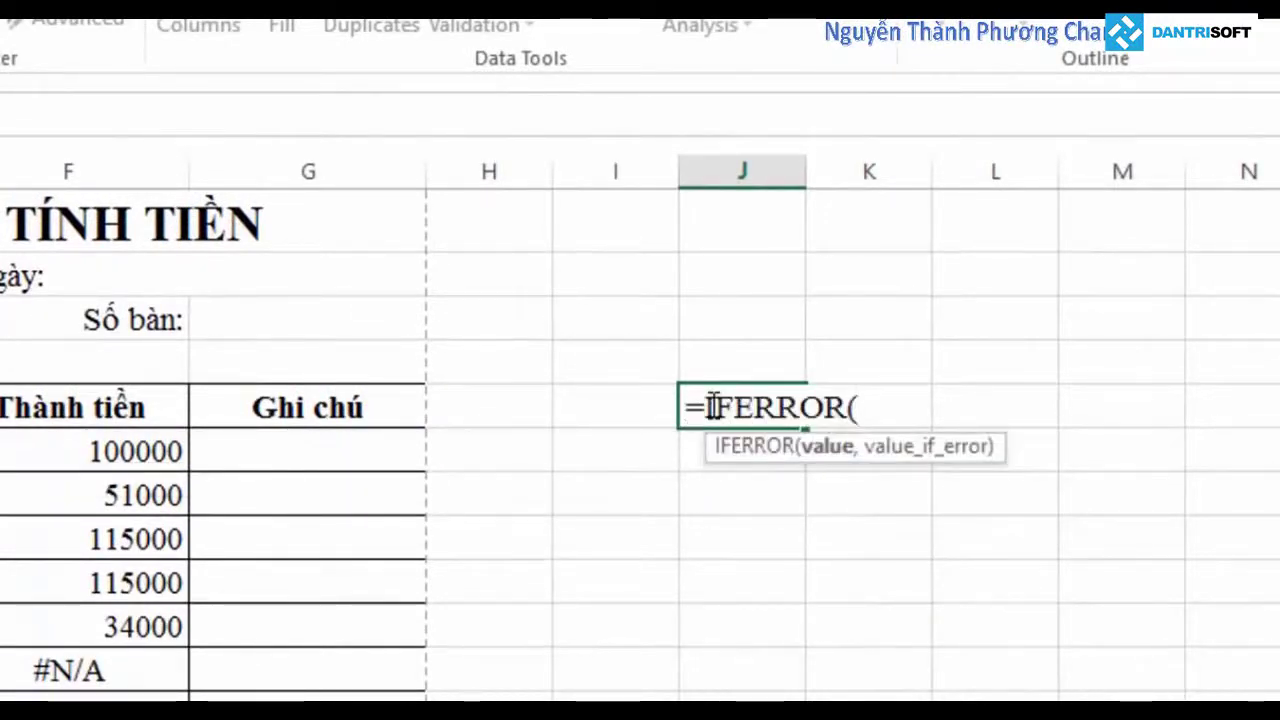
left_click_drag(709, 407, 691, 403)
key("Delete")
key("Return")
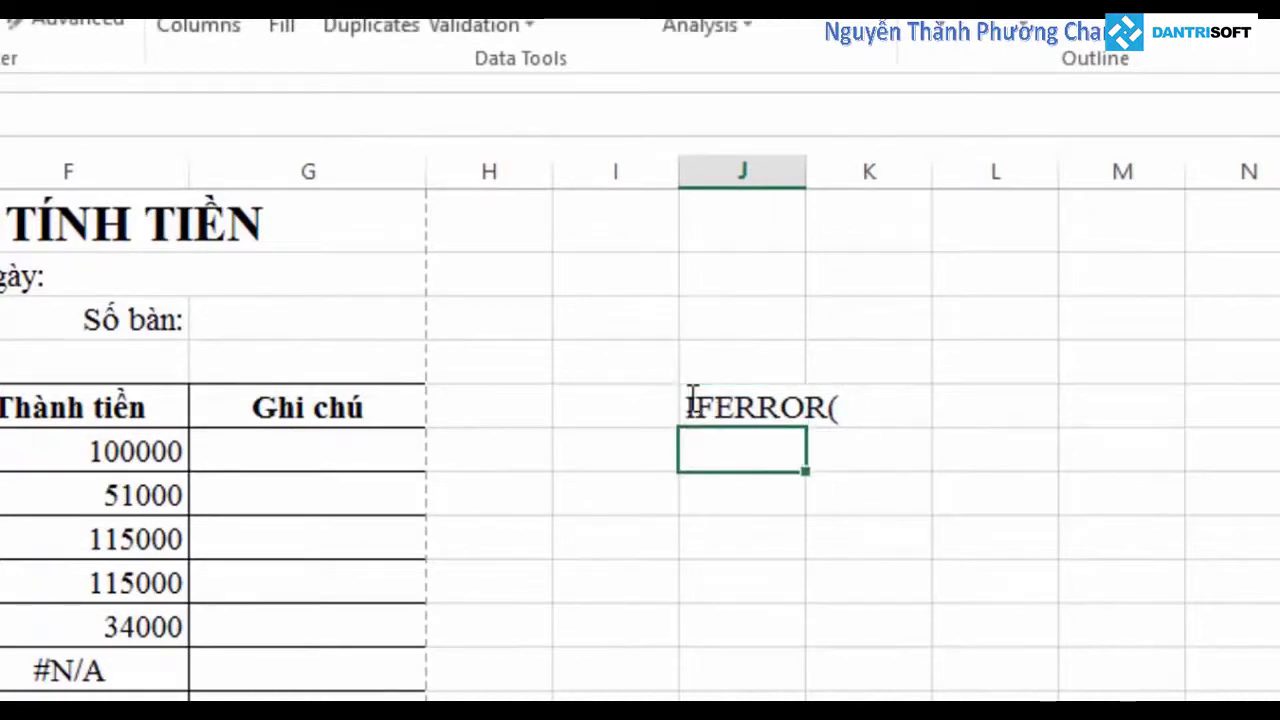
left_click_drag(749, 414, 900, 417)
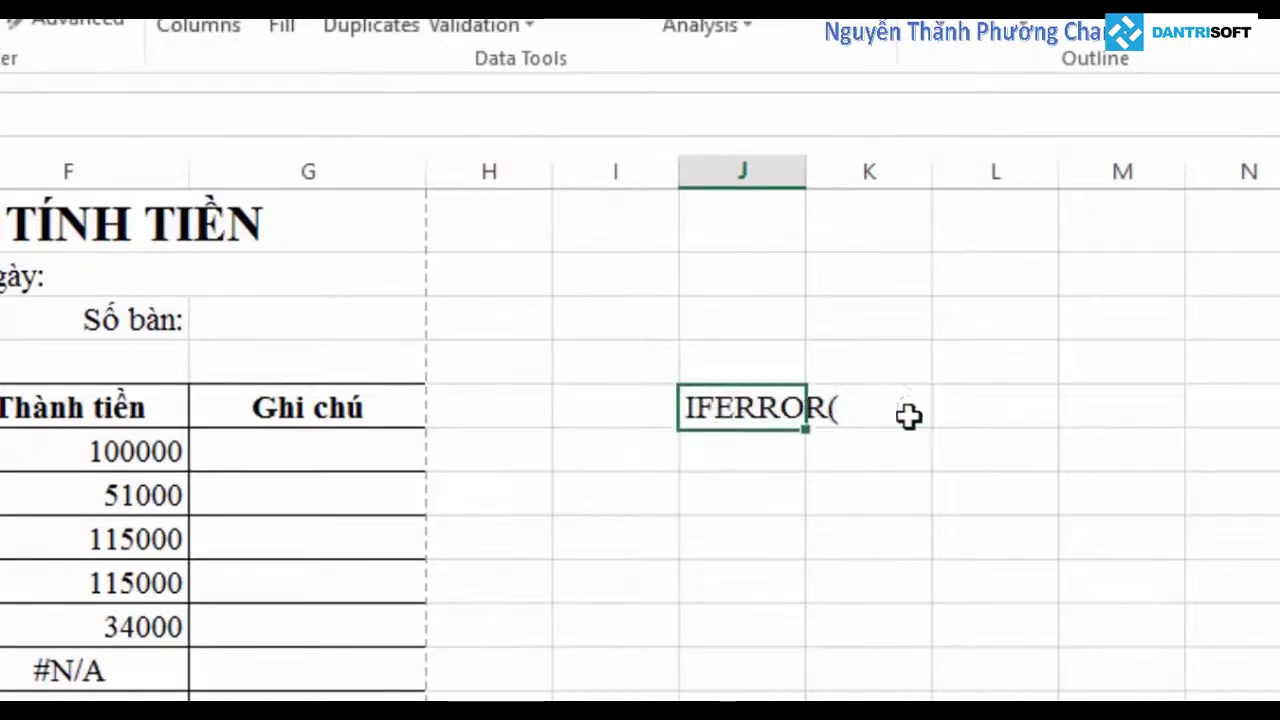
scroll(849, 449, "down", 3)
scroll(640, 440, "up", 2)
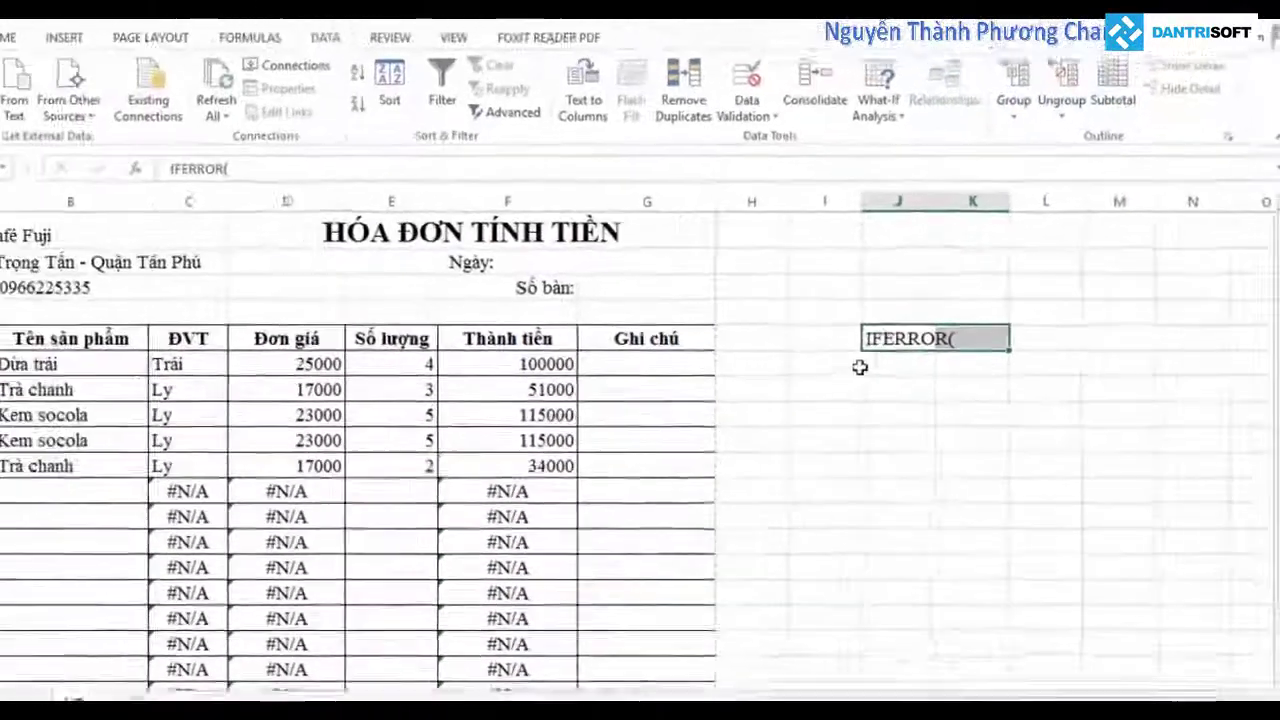
left_click(916, 325)
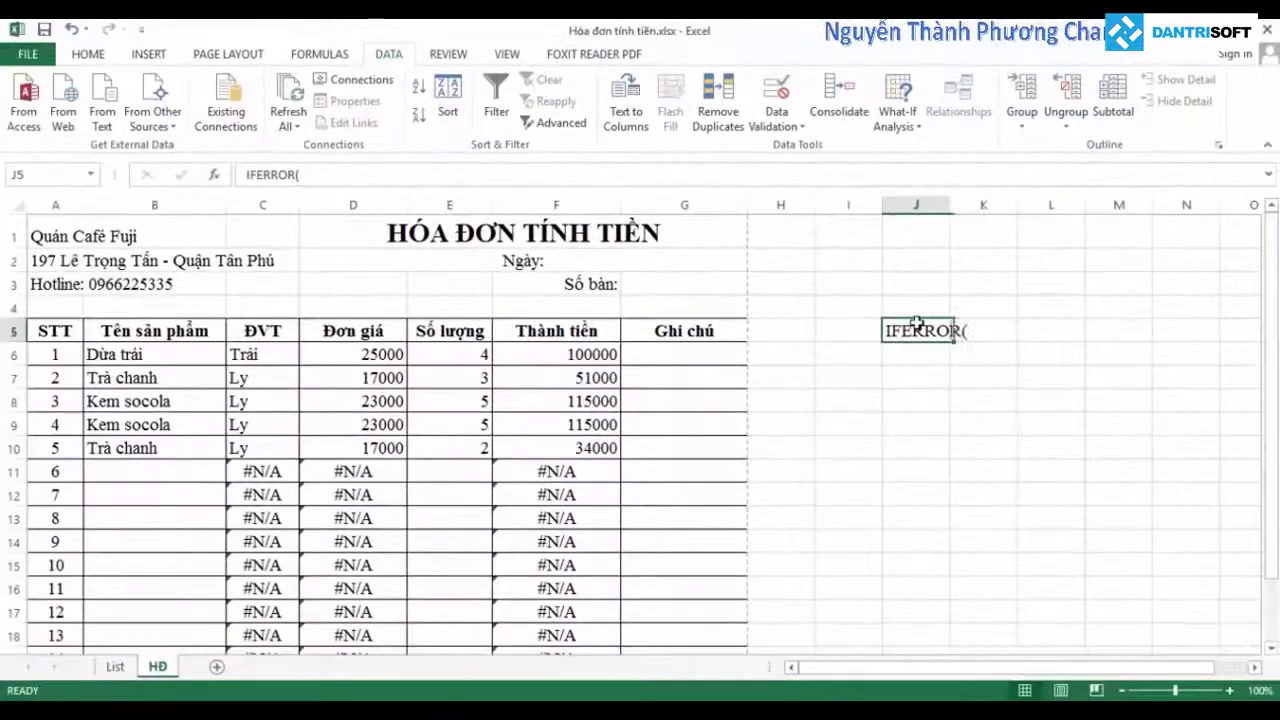
scroll(766, 389, "down", 2)
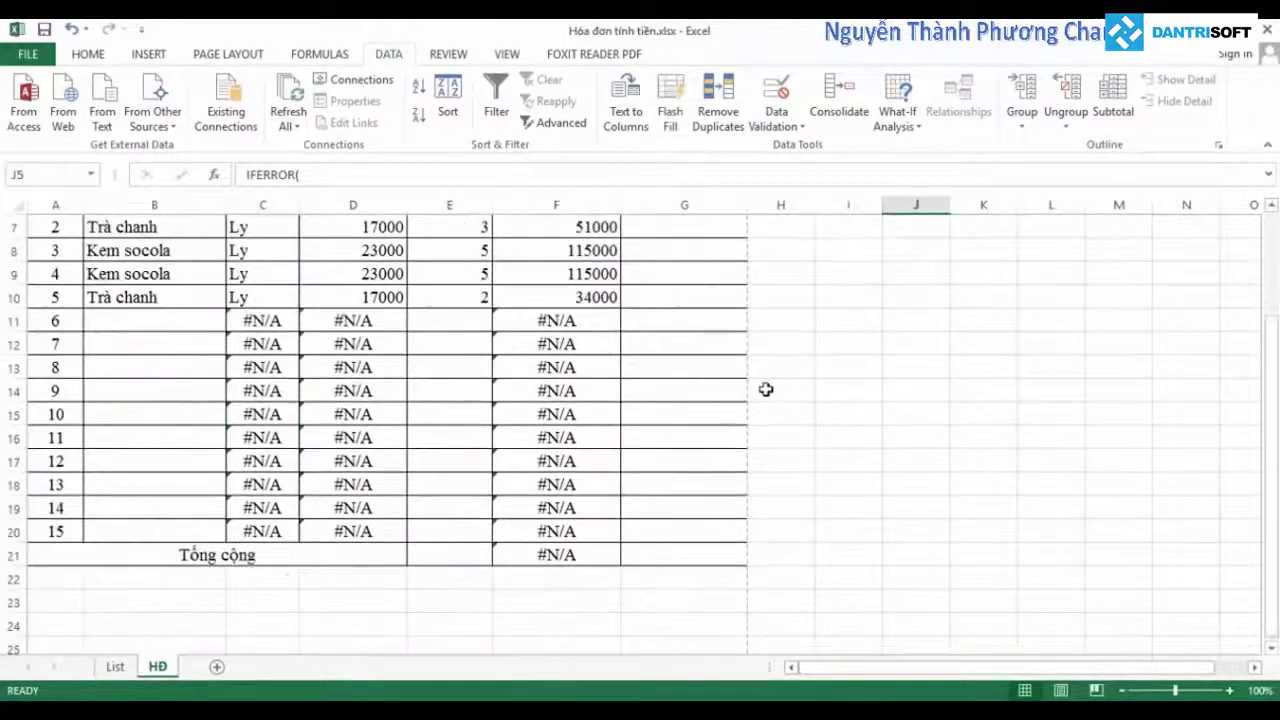
left_click_drag(255, 320, 582, 534)
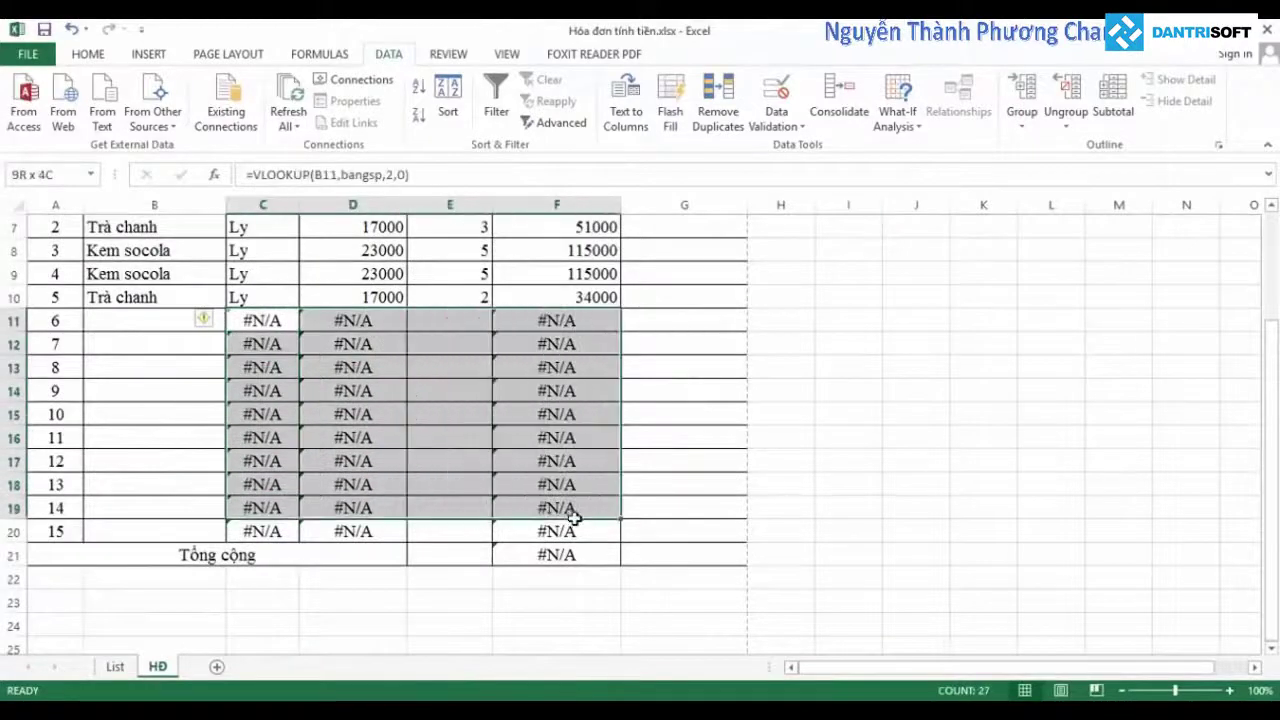
scroll(830, 480, "up", 2)
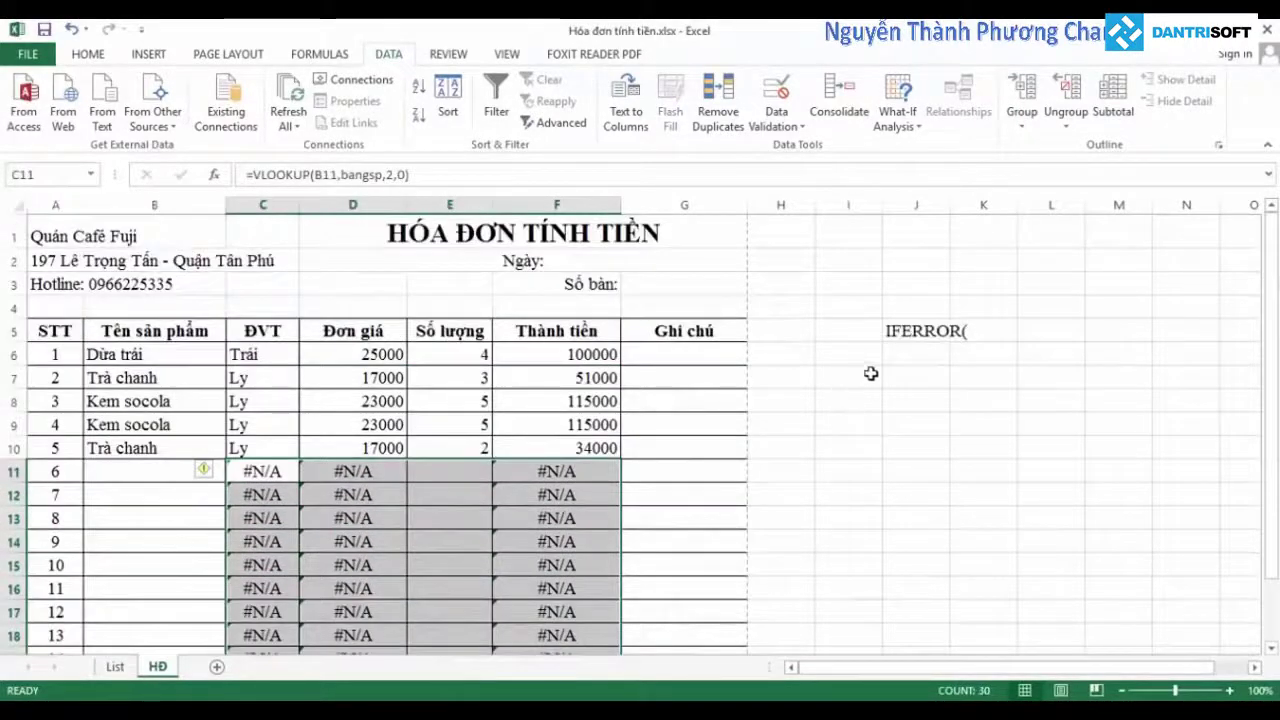
left_click(903, 375)
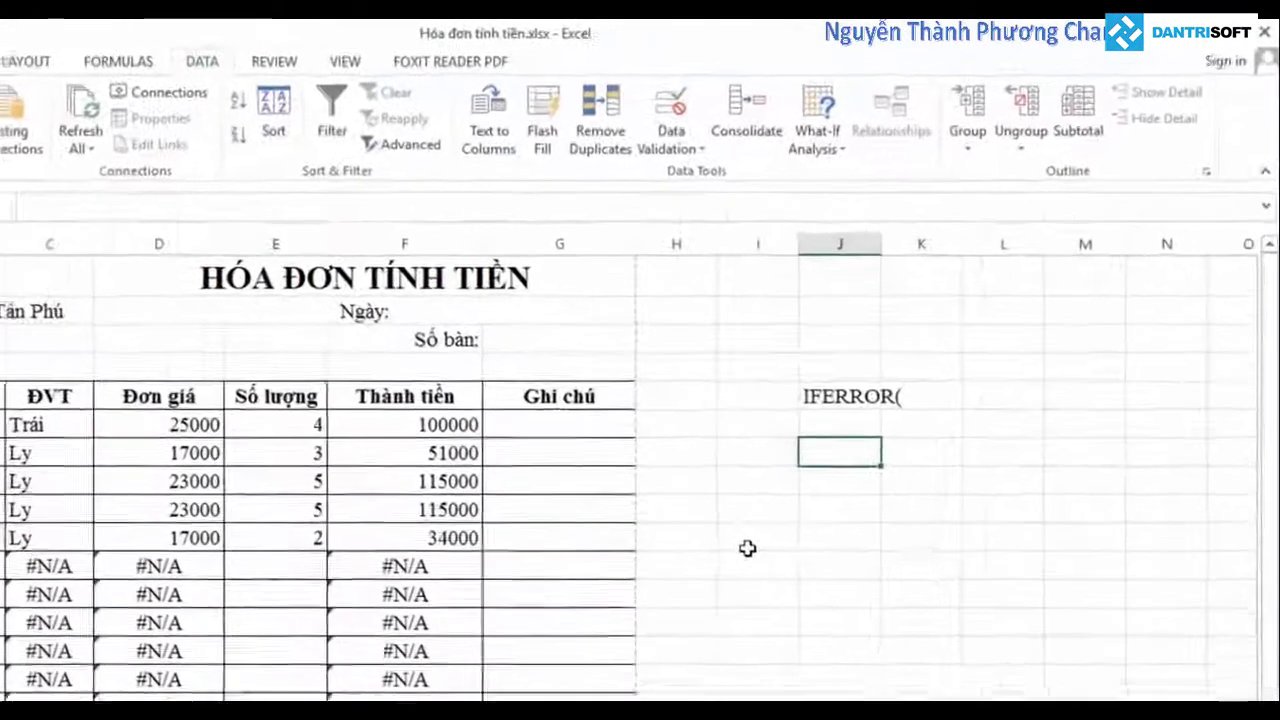
Step: Write 'IFERROR(giá trị 1, giá trị trả về nếu giá trị 1 bị lỗi)' as plain text in J8
type("=if")
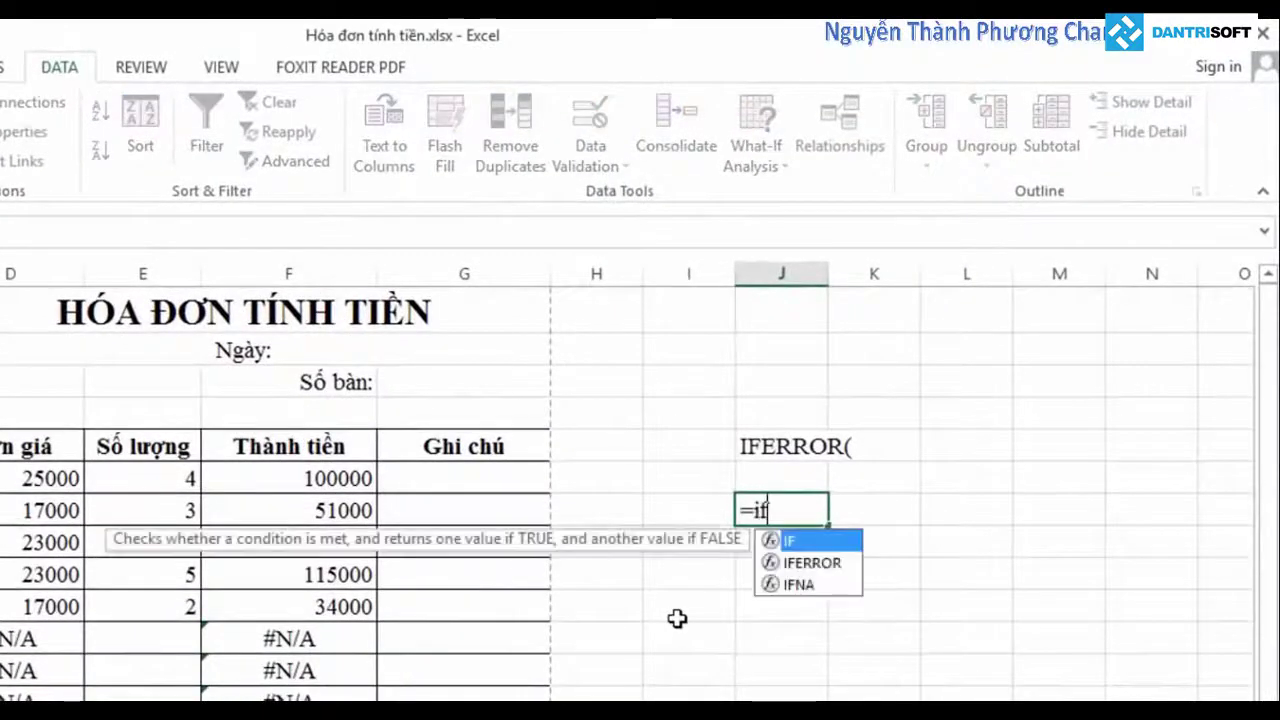
key("Down")
key("Tab")
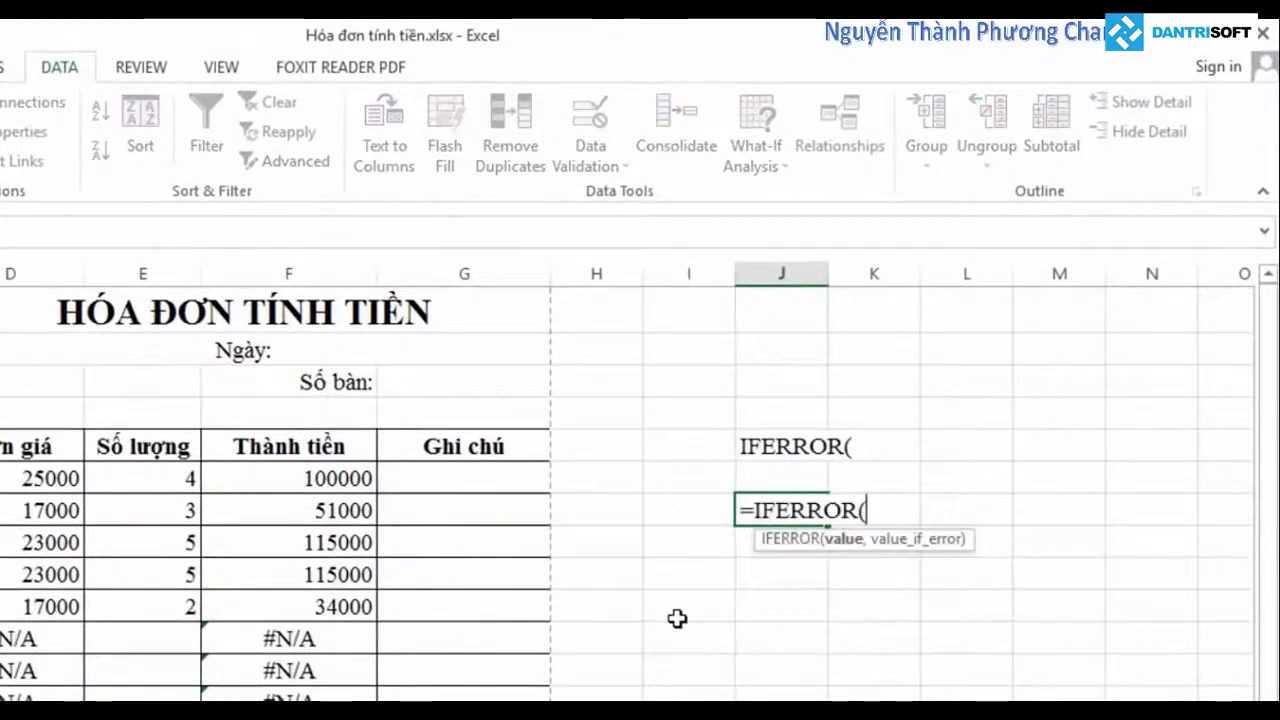
type("giá trị")
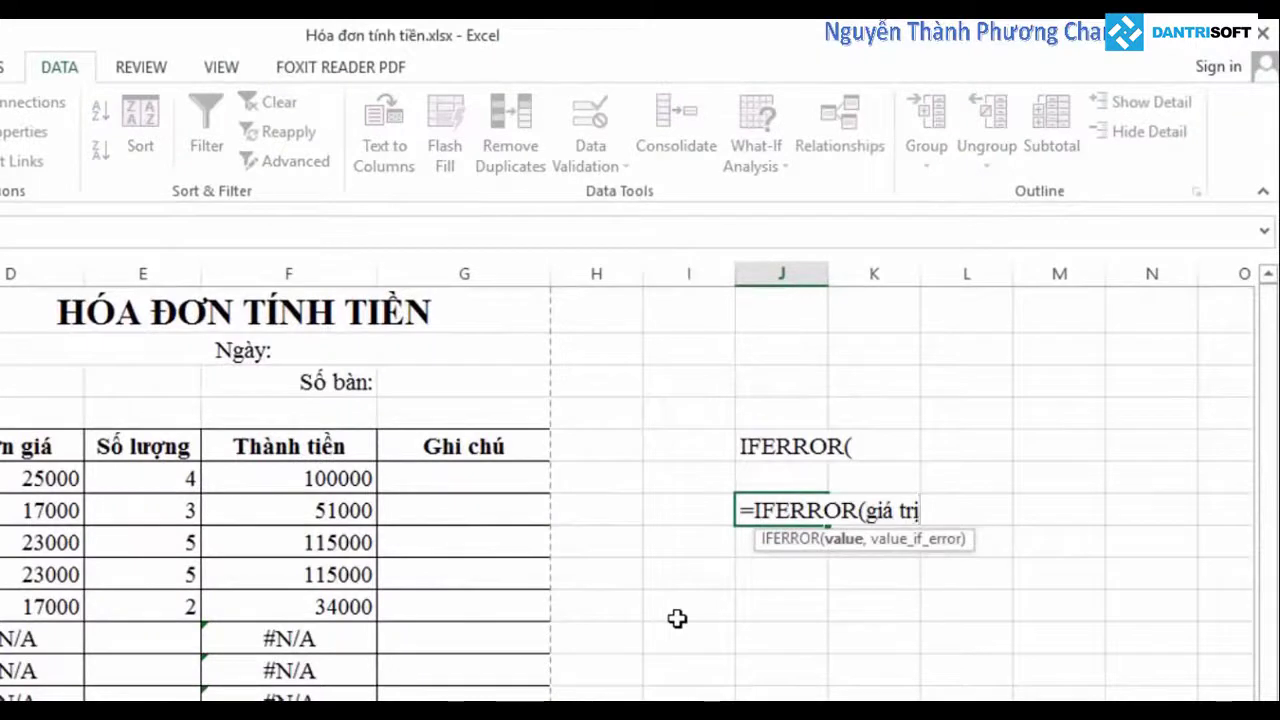
type(", ")
type("giá")
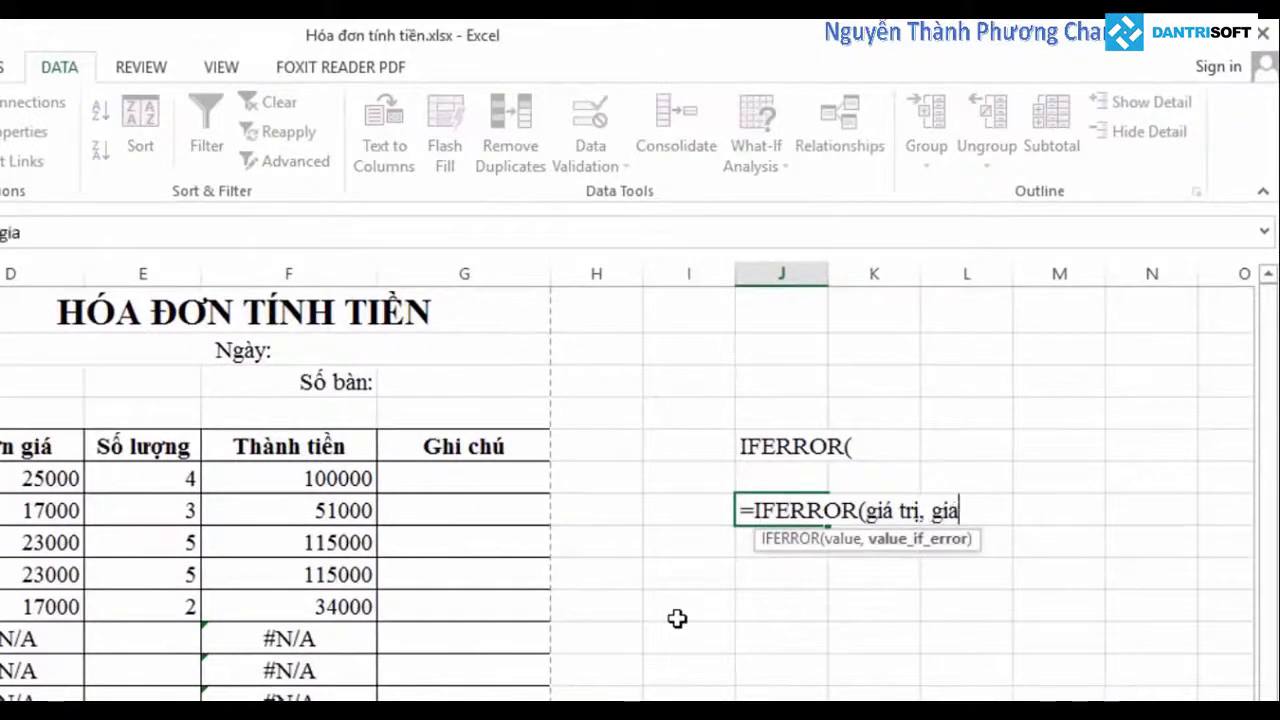
type(" trị neếu")
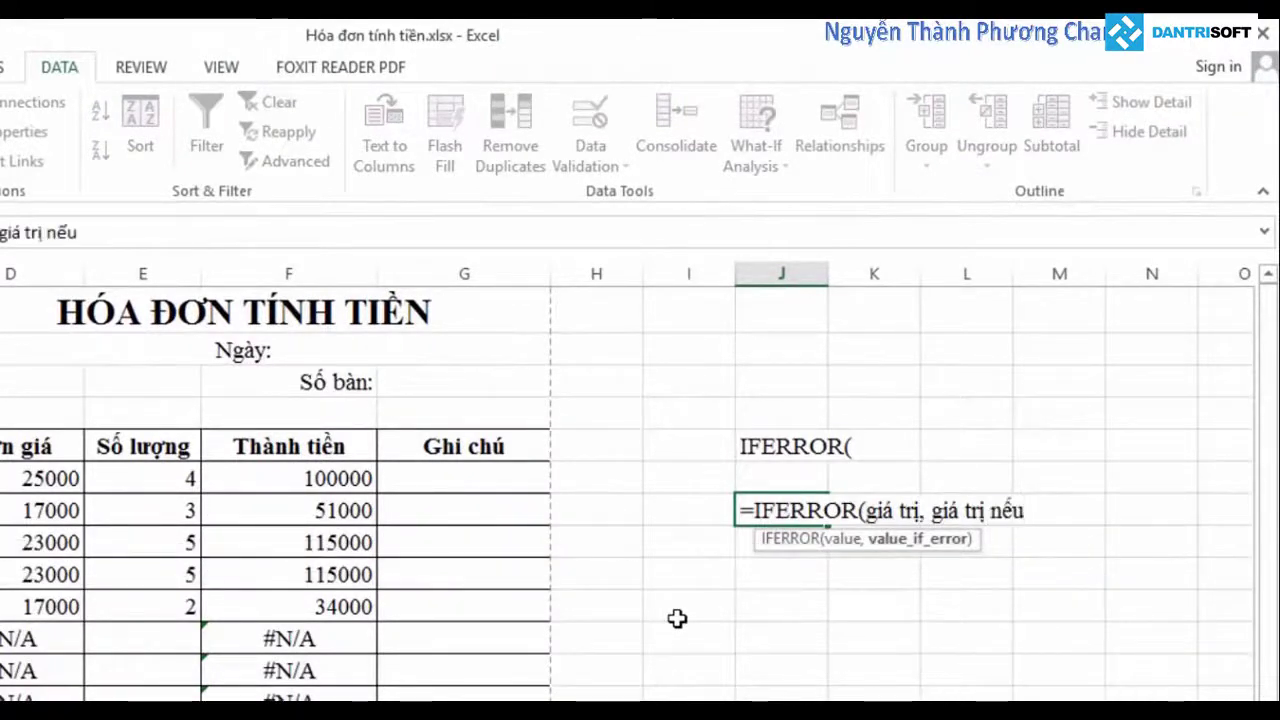
left_click(918, 511)
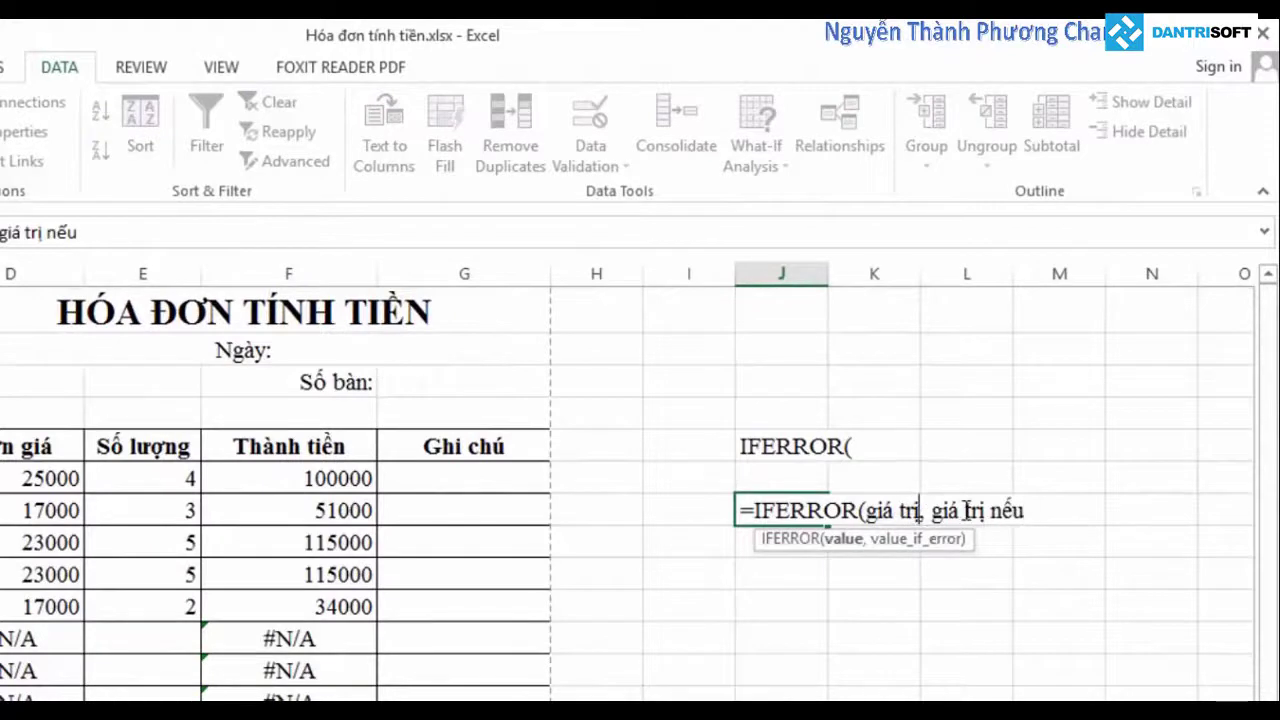
type("1")
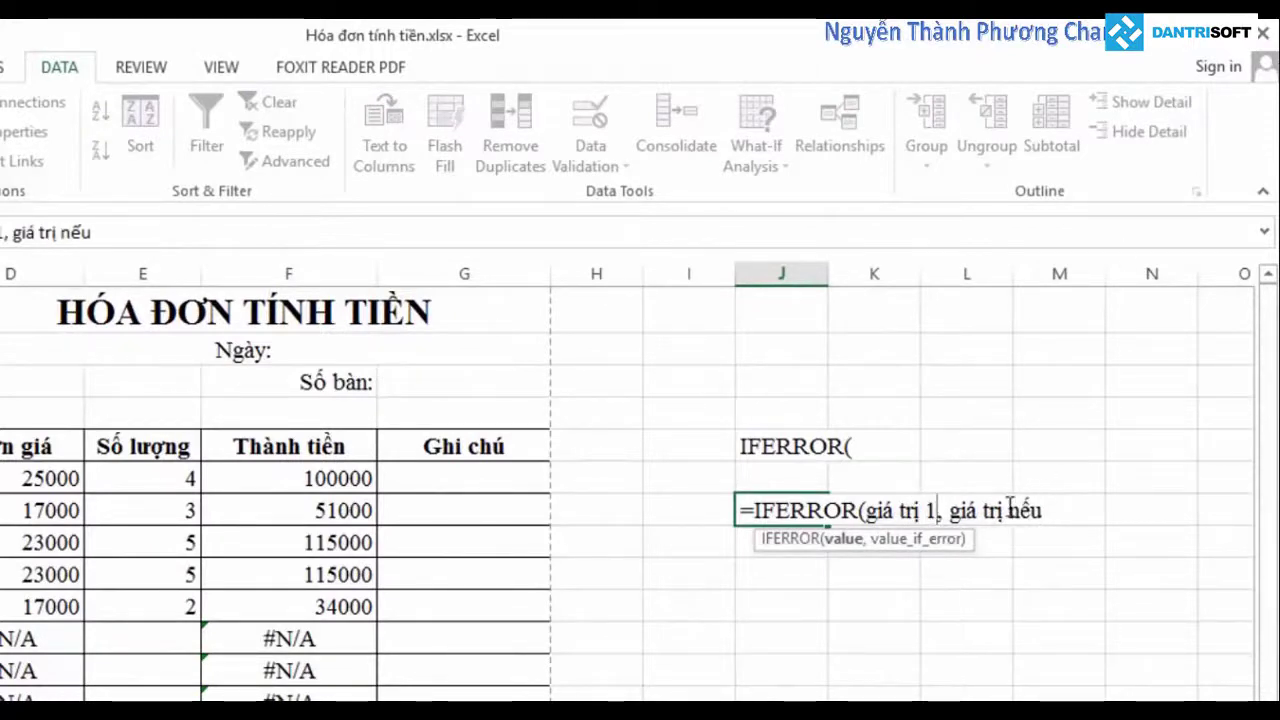
left_click(1008, 510)
type("trả về")
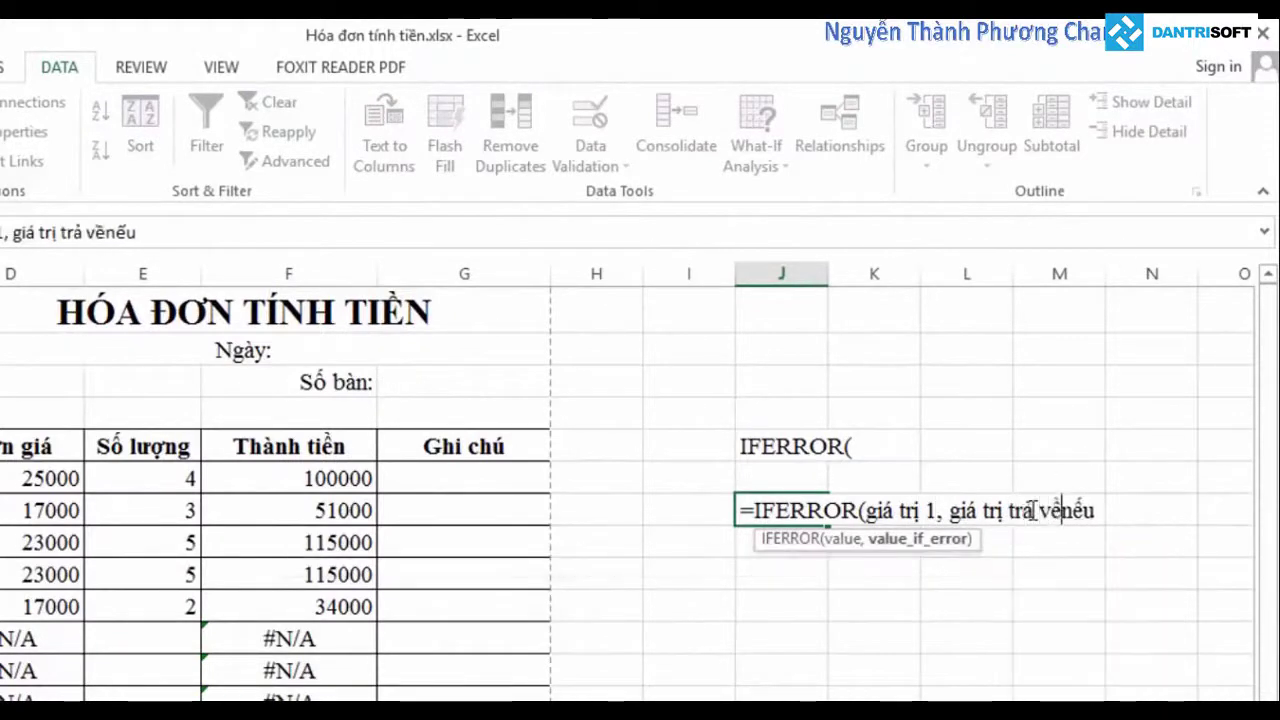
type(" nếu")
type(" giá")
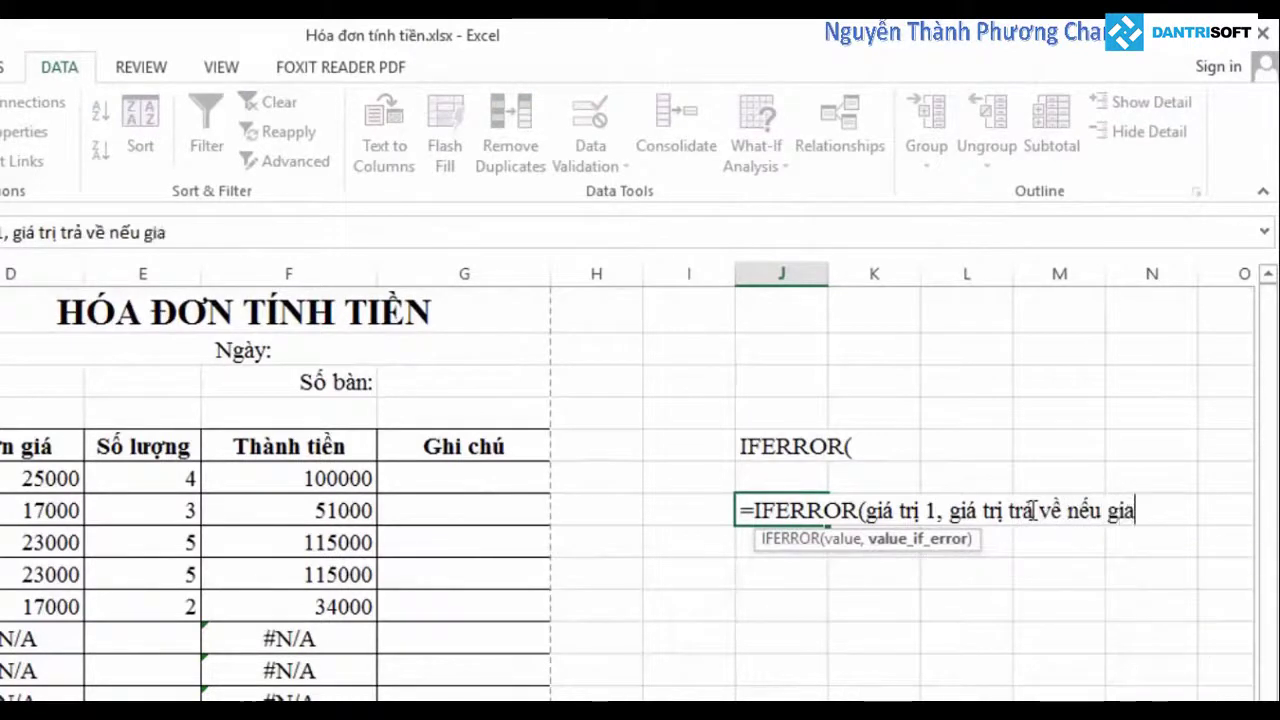
type(" trị 1 b")
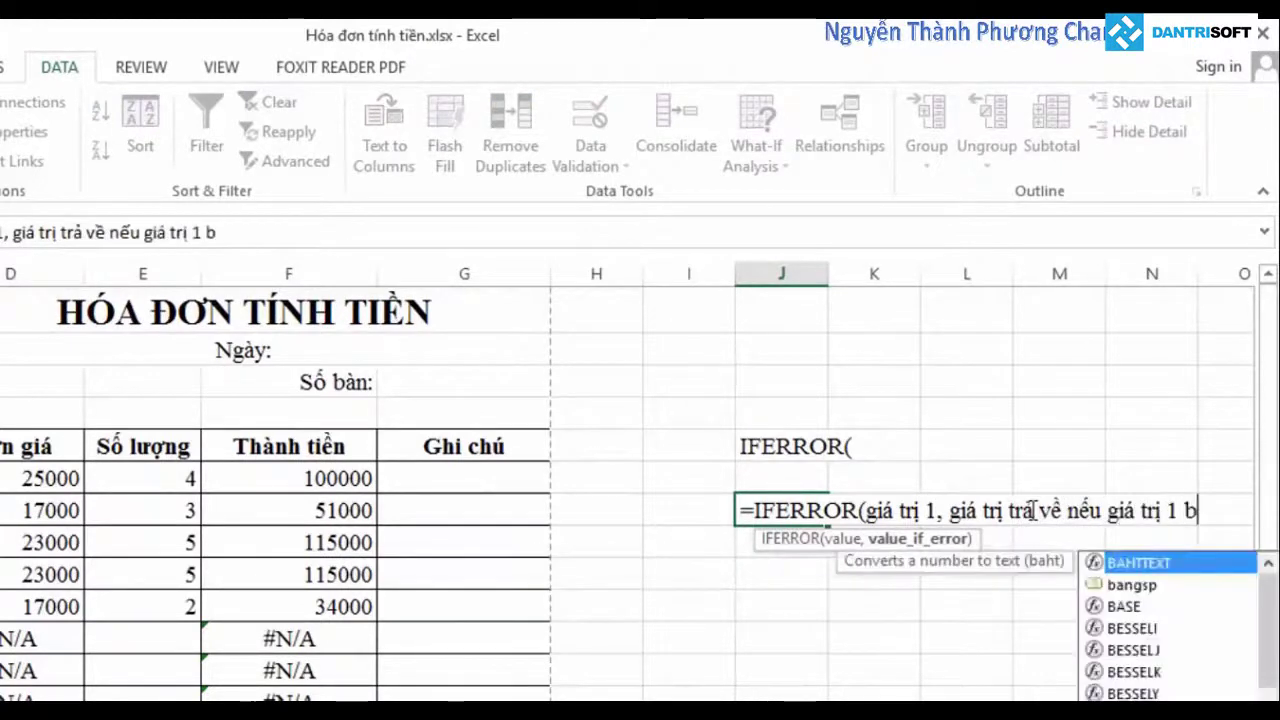
type("ị lỗi")
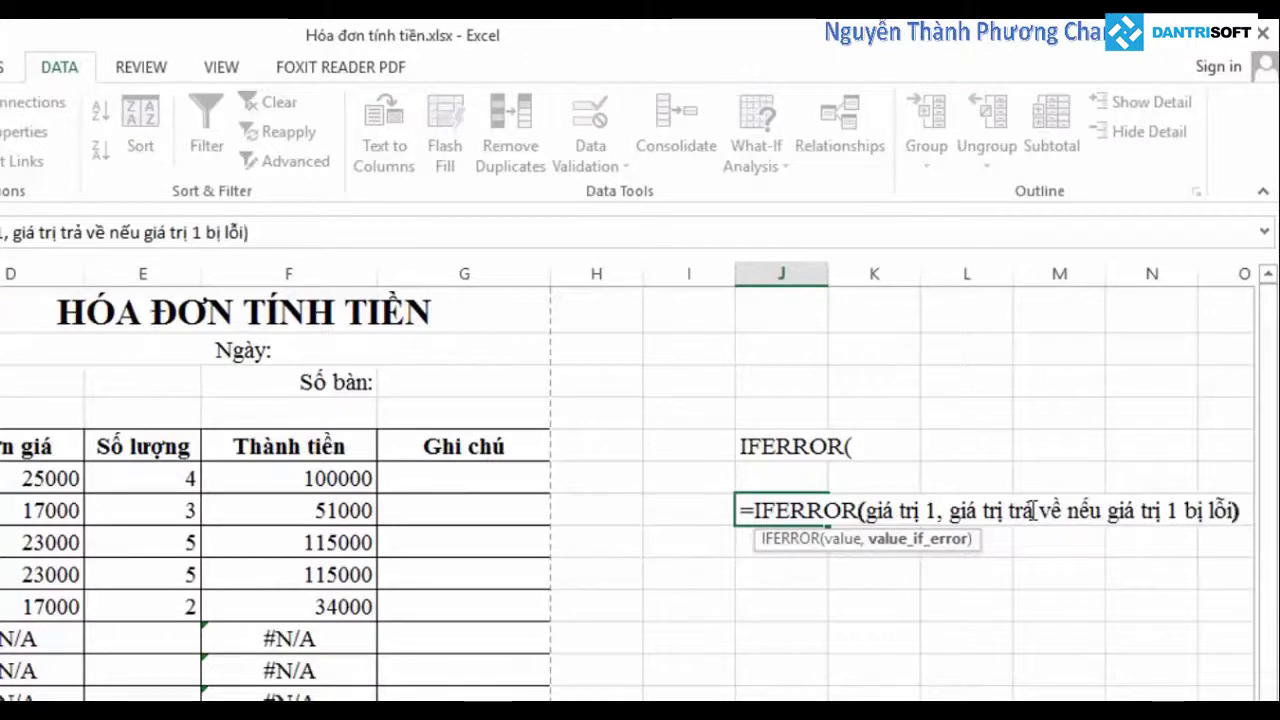
left_click_drag(759, 511, 733, 512)
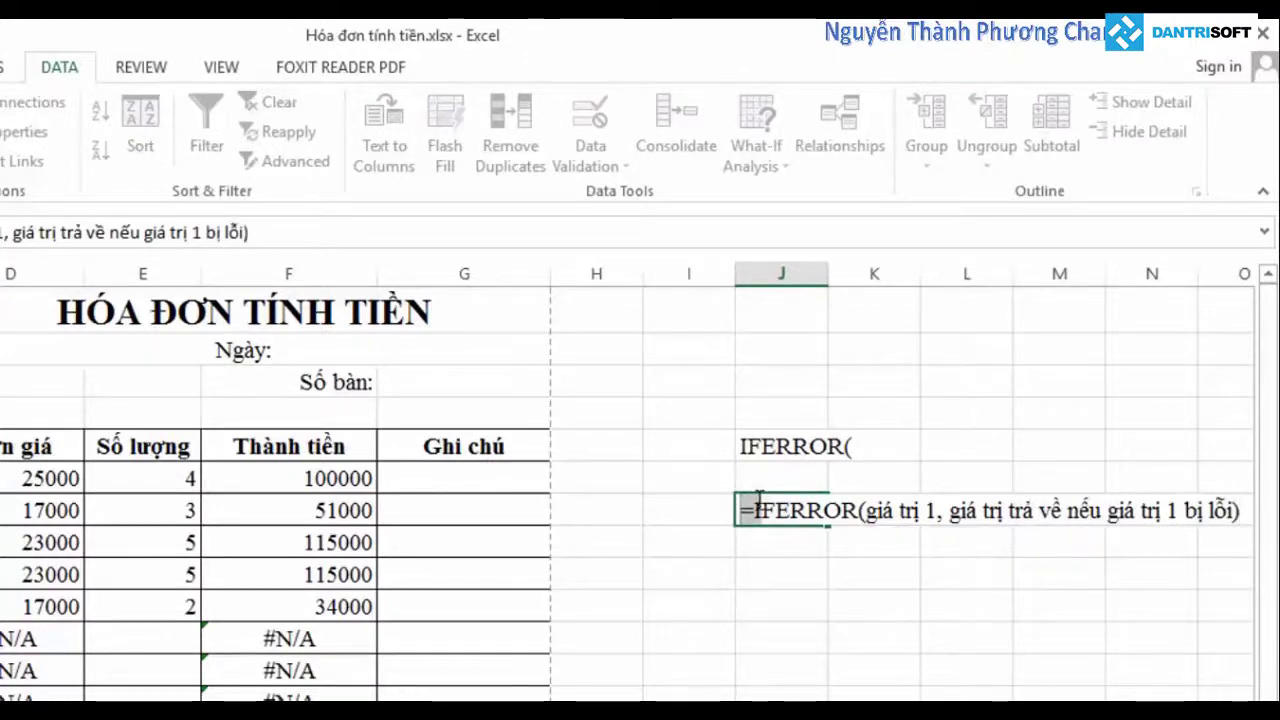
key("BackSpace")
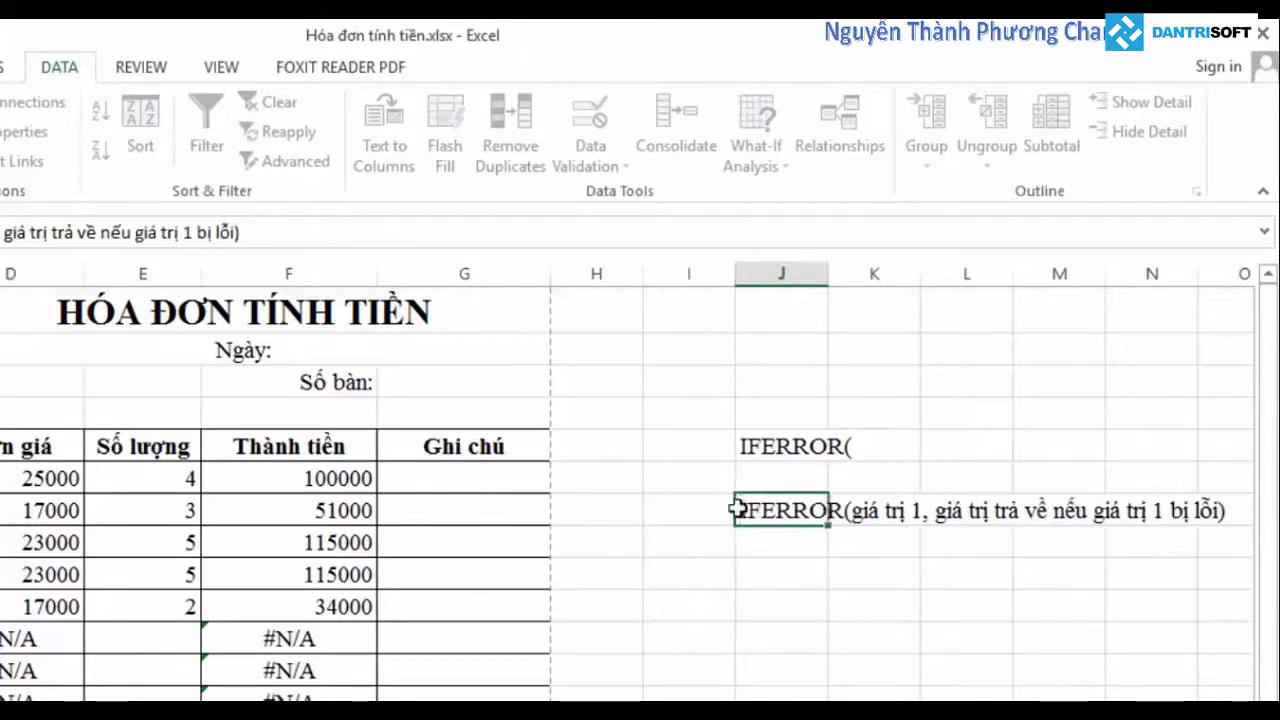
key("Return")
left_click(765, 512)
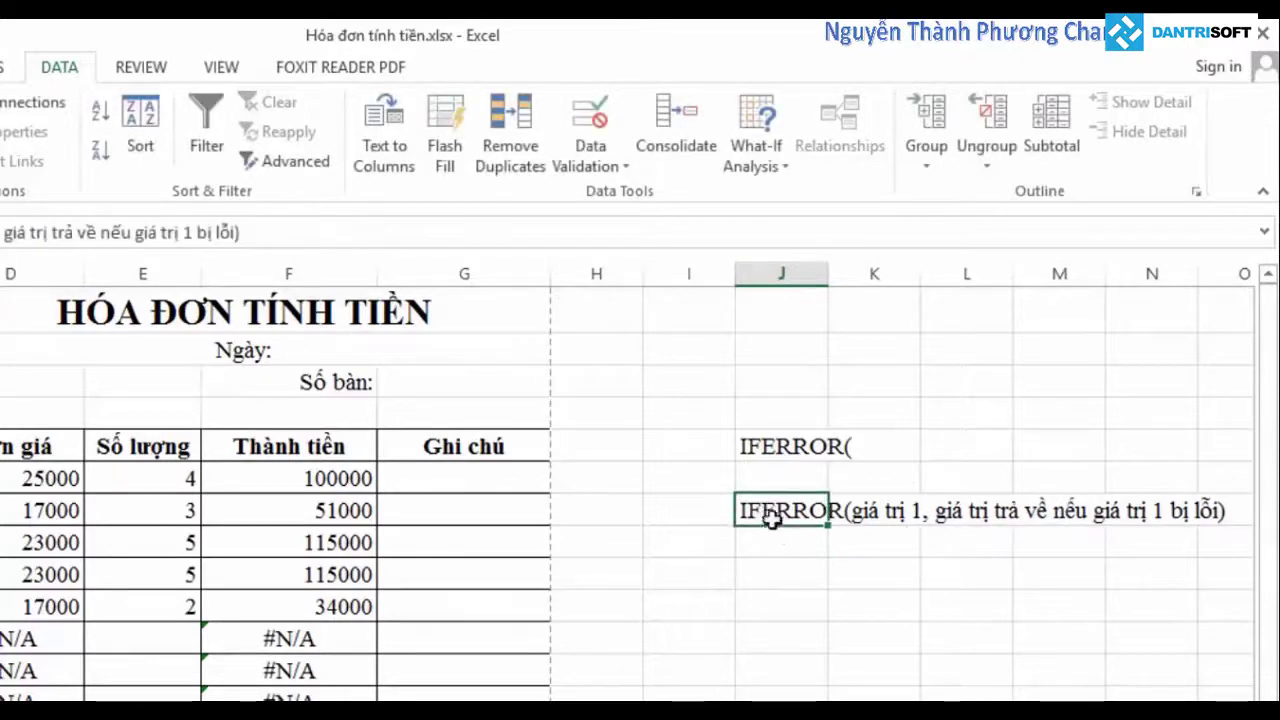
scroll(770, 517, "down", 1)
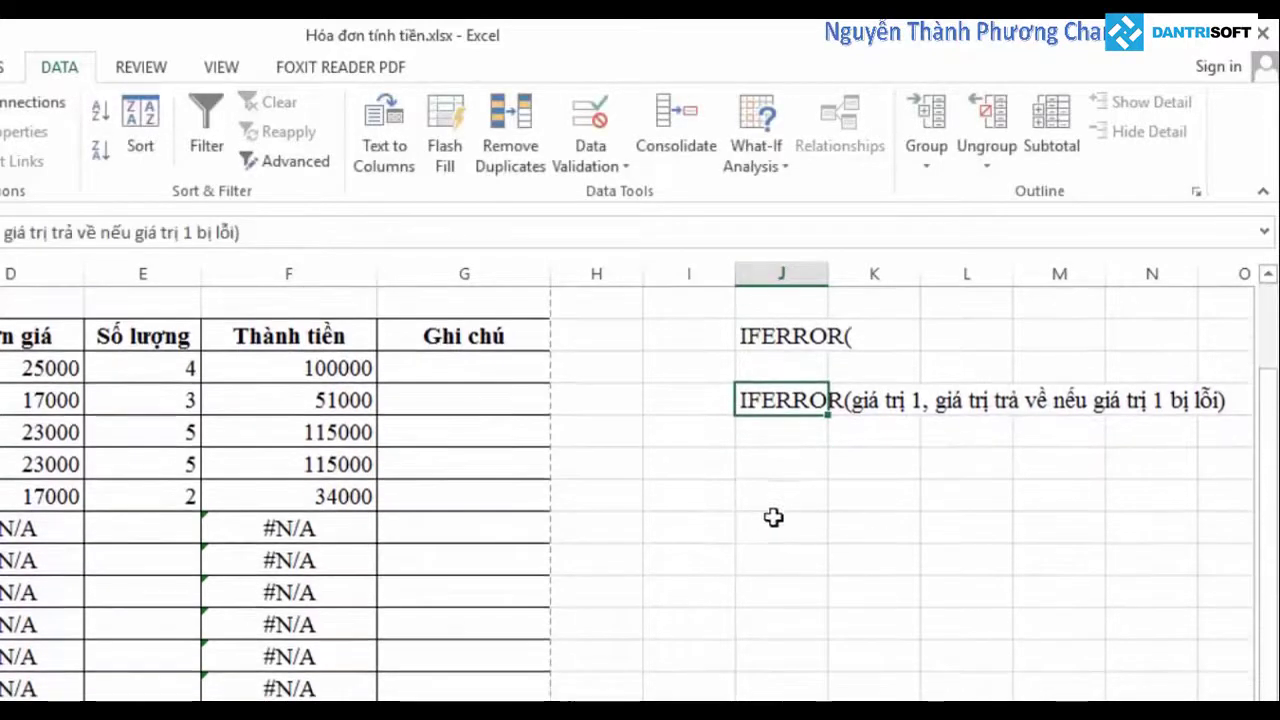
left_click(890, 403)
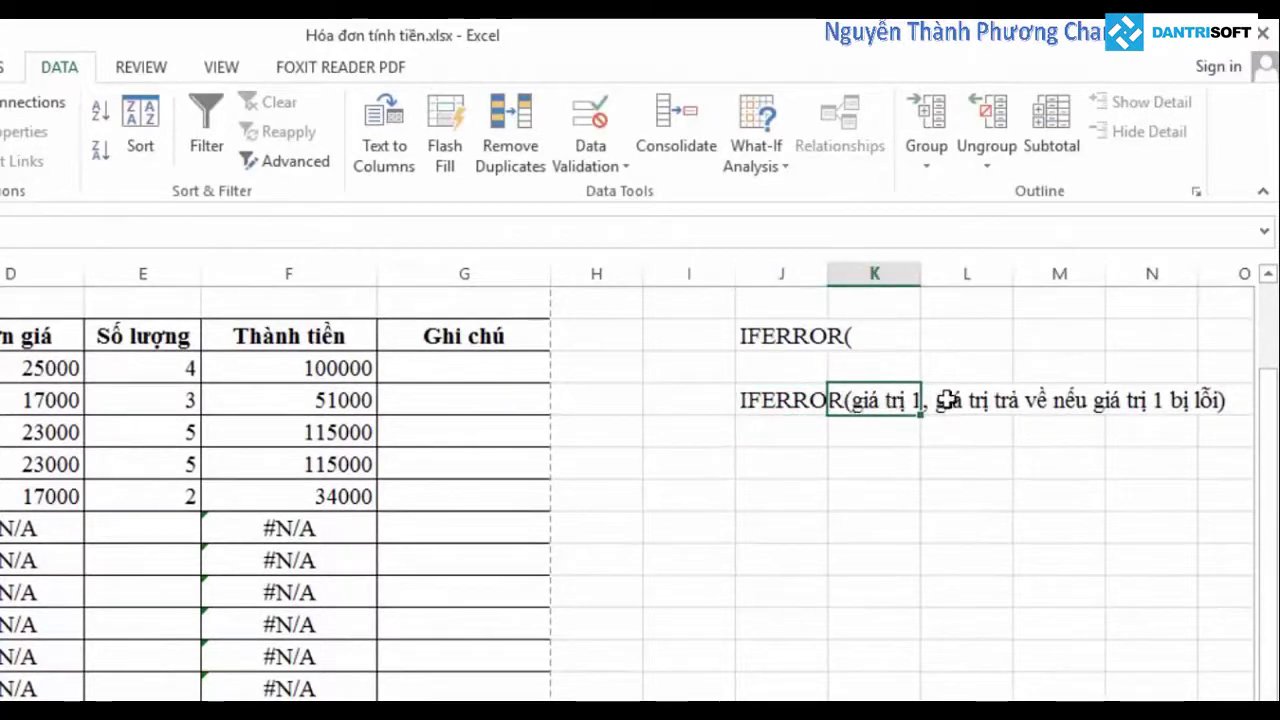
left_click_drag(943, 393, 1201, 387)
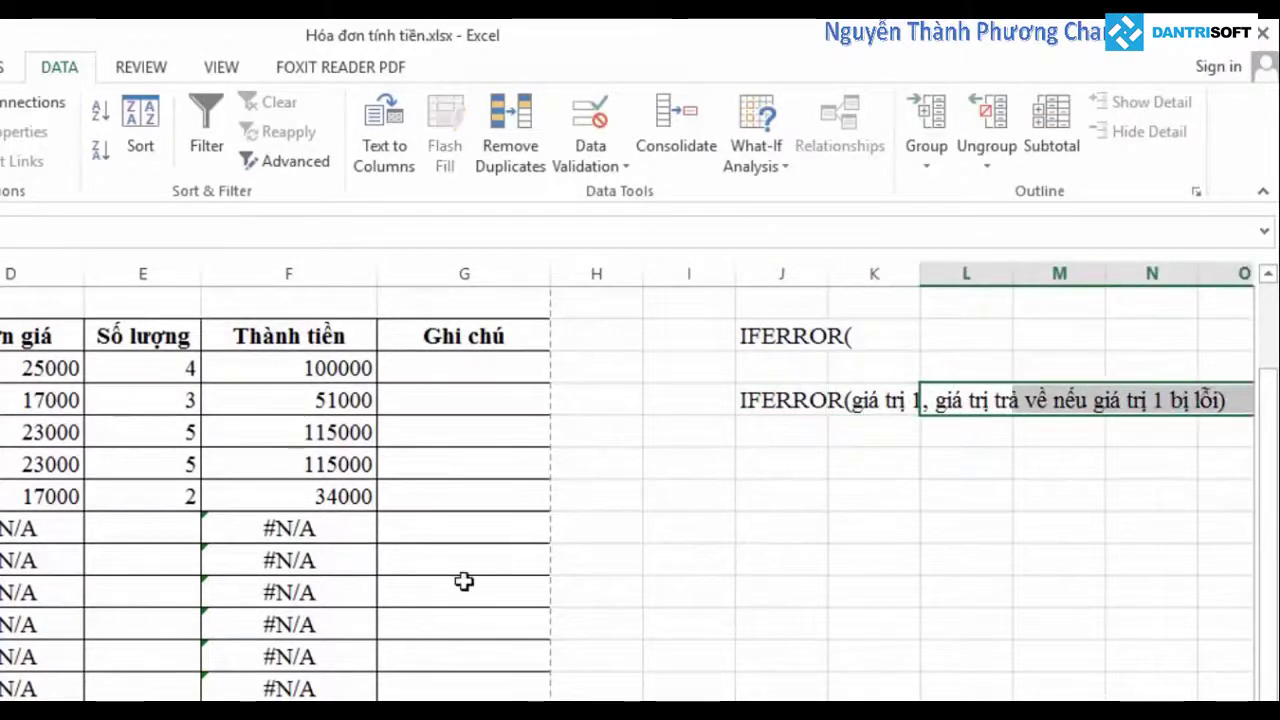
scroll(463, 583, "up", 1)
left_click_drag(772, 503, 1152, 502)
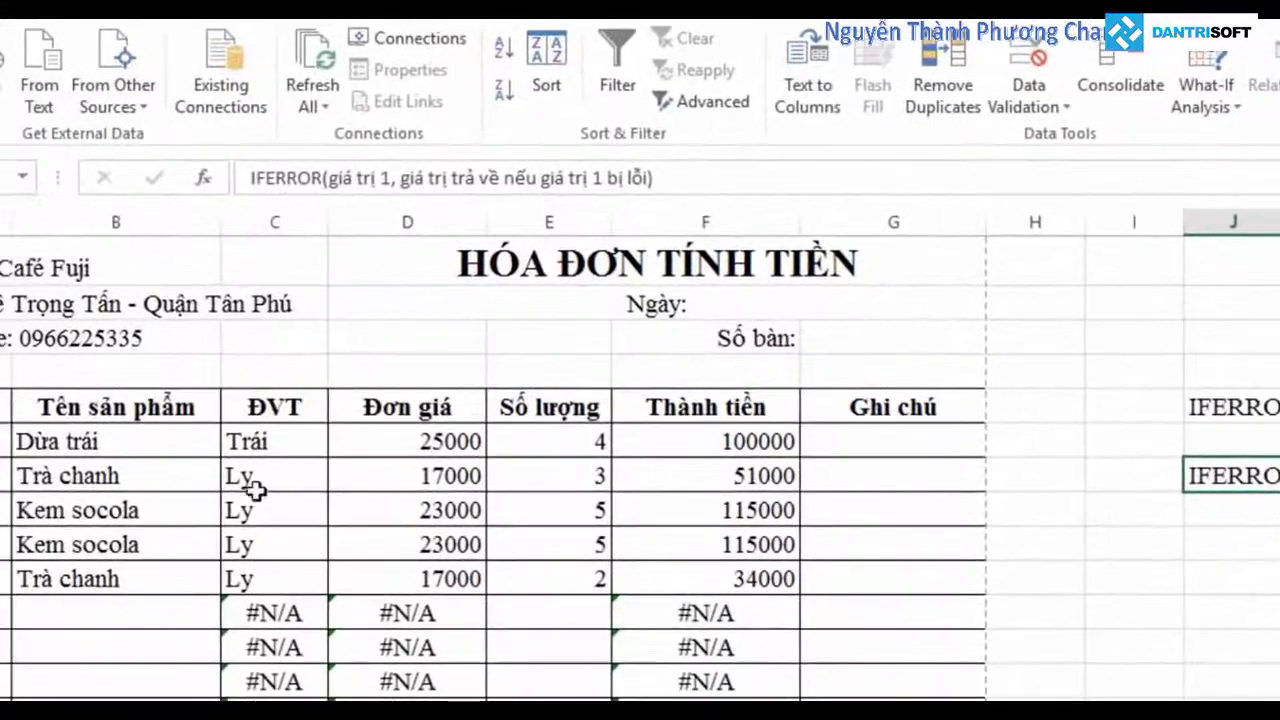
Step: Change C6 to =IFERROR(VLOOKUP(B6,bangsp,2,0),"") so it returns blank on errors
double_click(247, 449)
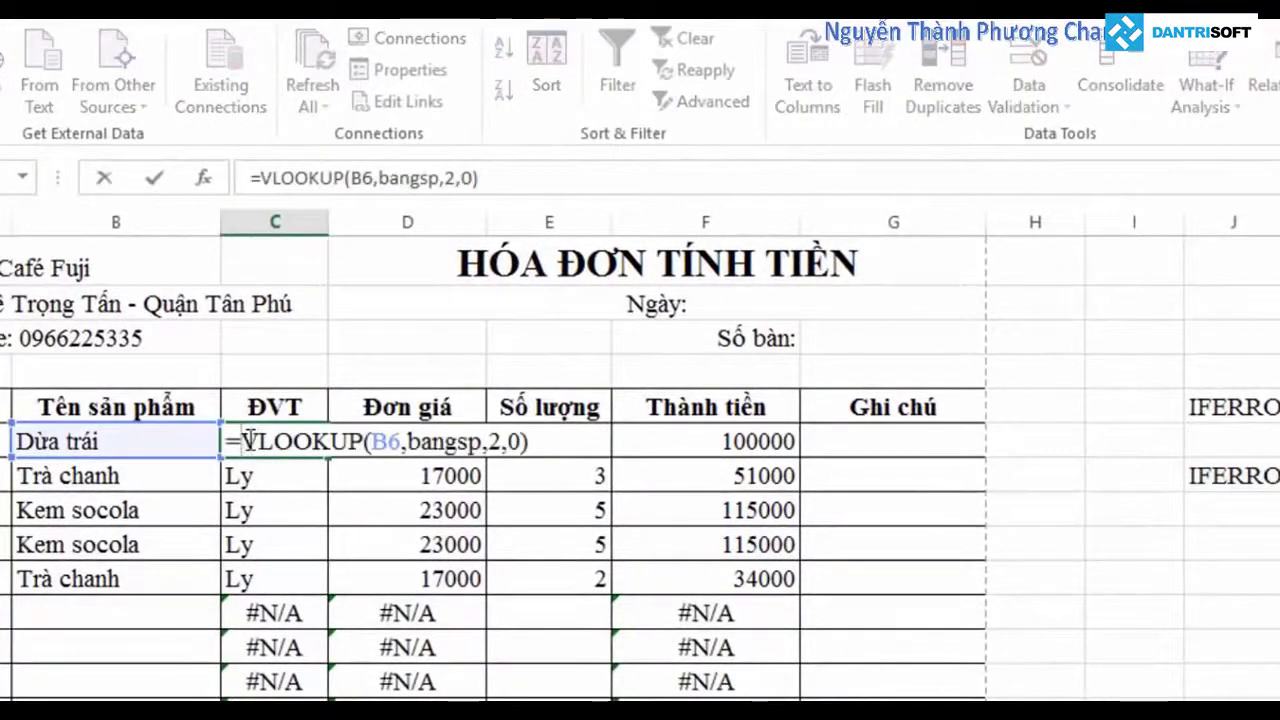
left_click_drag(252, 441, 530, 441)
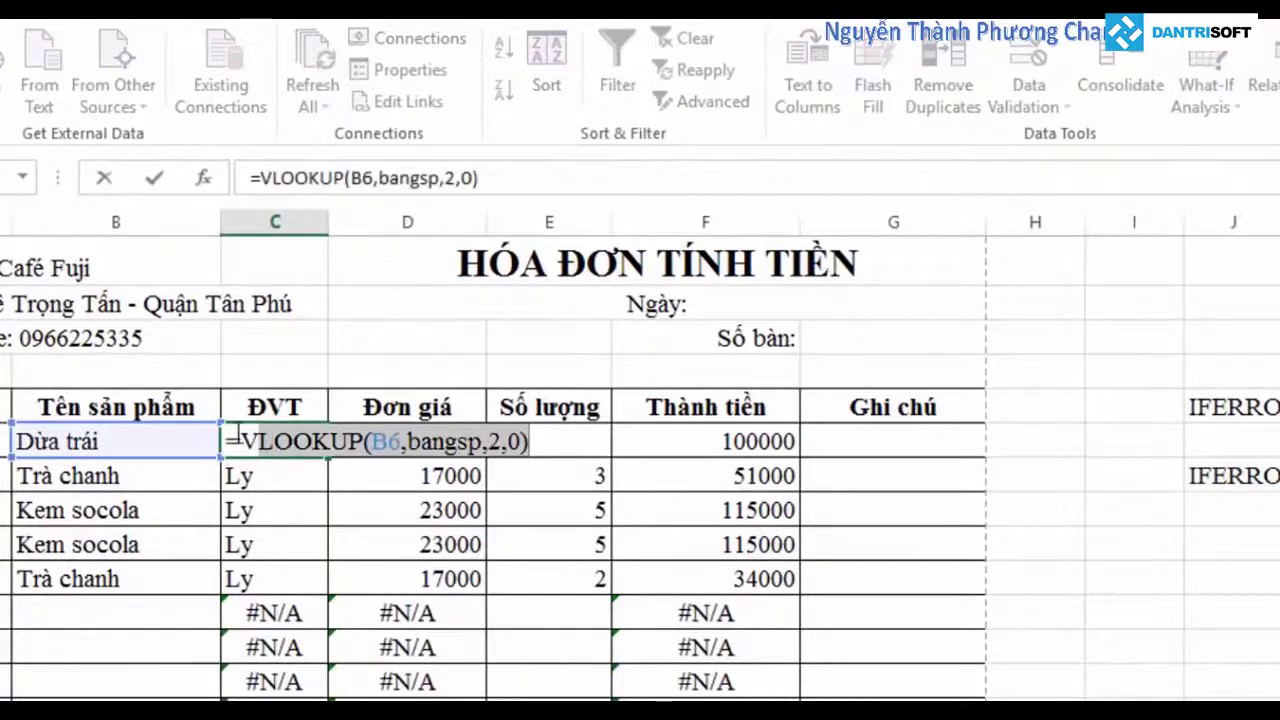
left_click_drag(240, 441, 372, 441)
left_click(245, 441)
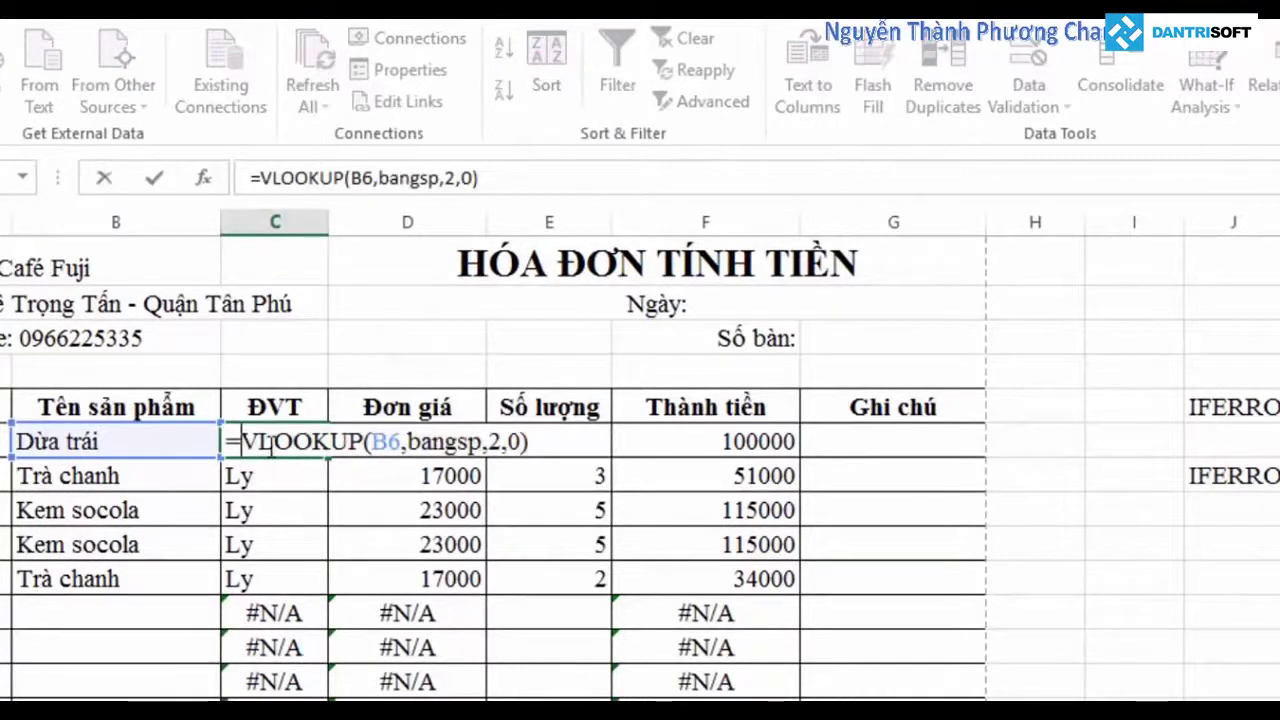
type("iIFERROR(")
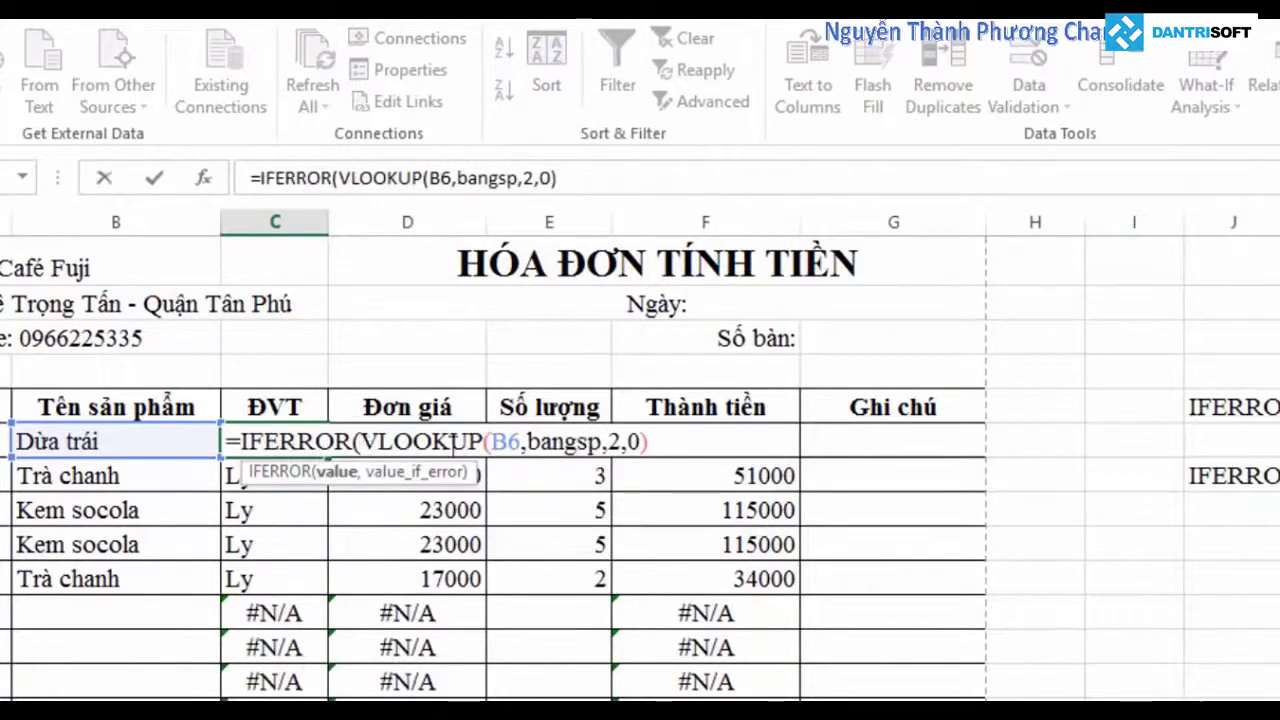
key("shift+End")
left_click(661, 443)
type(",")
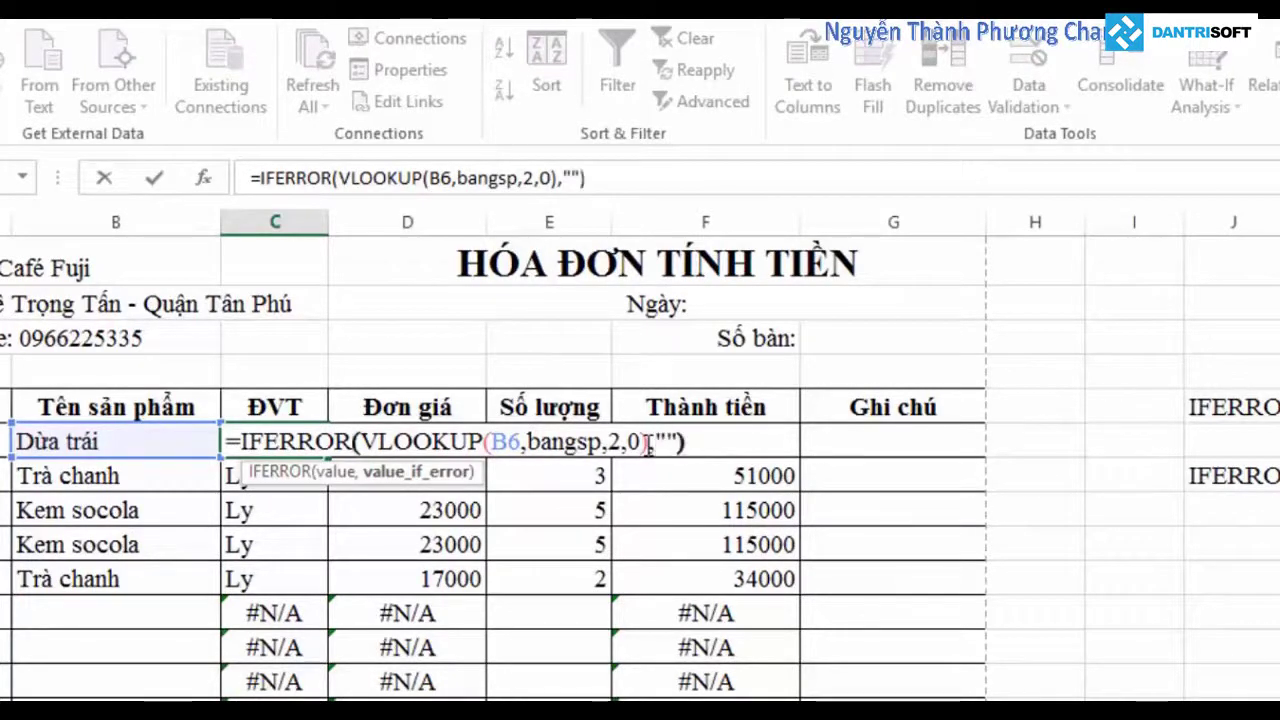
key("End")
key("Return")
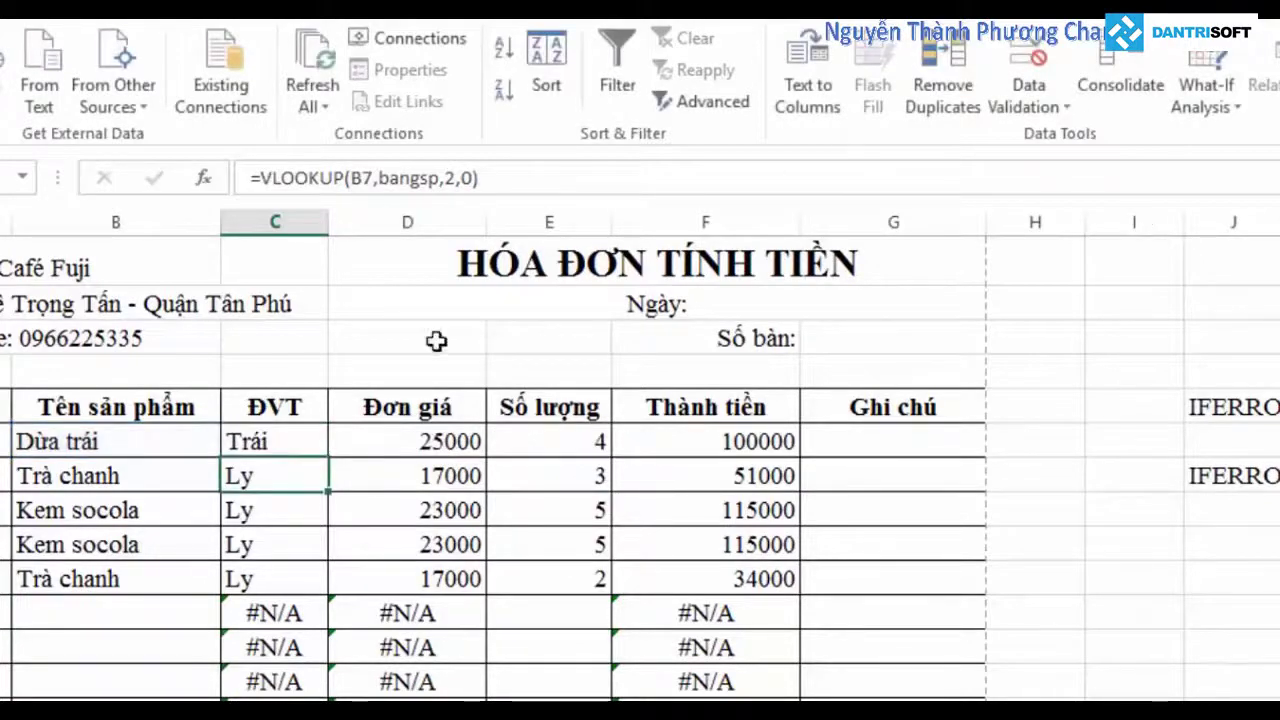
Step: Copy the C6 unit formula down through C20
scroll(354, 417, "down", 2)
scroll(325, 385, "down", 2)
scroll(325, 385, "up", 1)
left_click(314, 323)
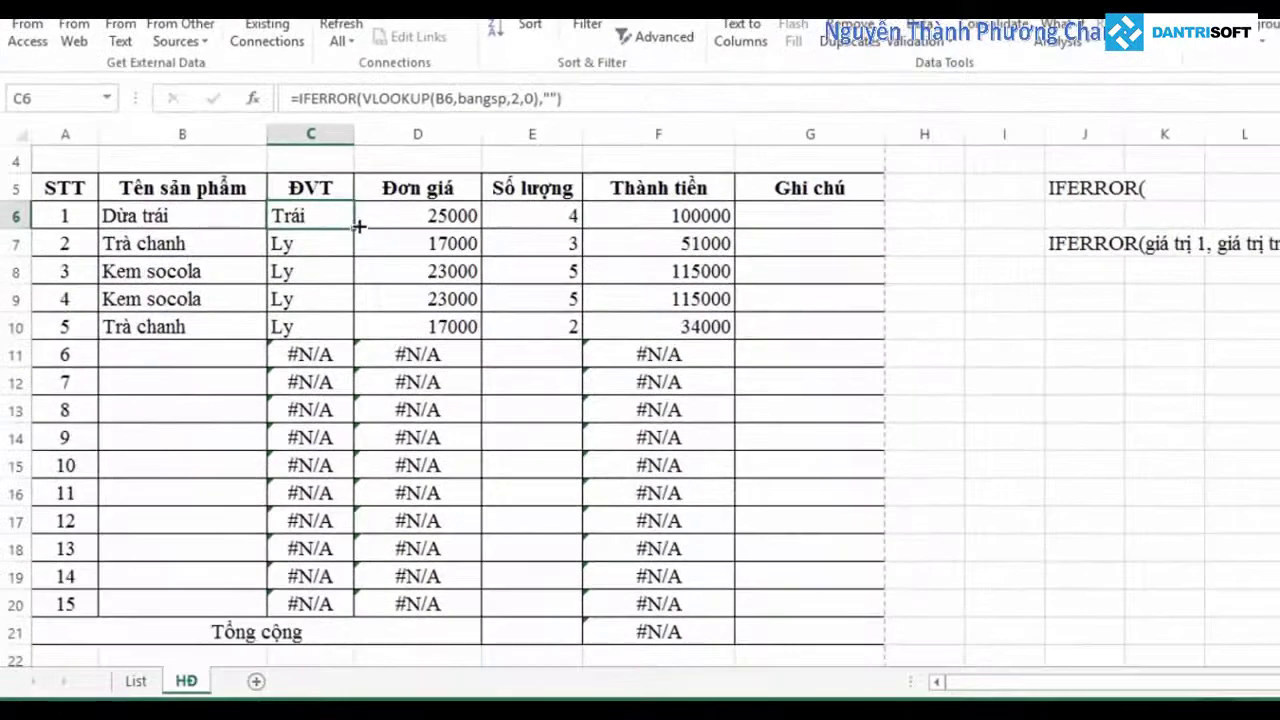
left_click_drag(358, 227, 350, 606)
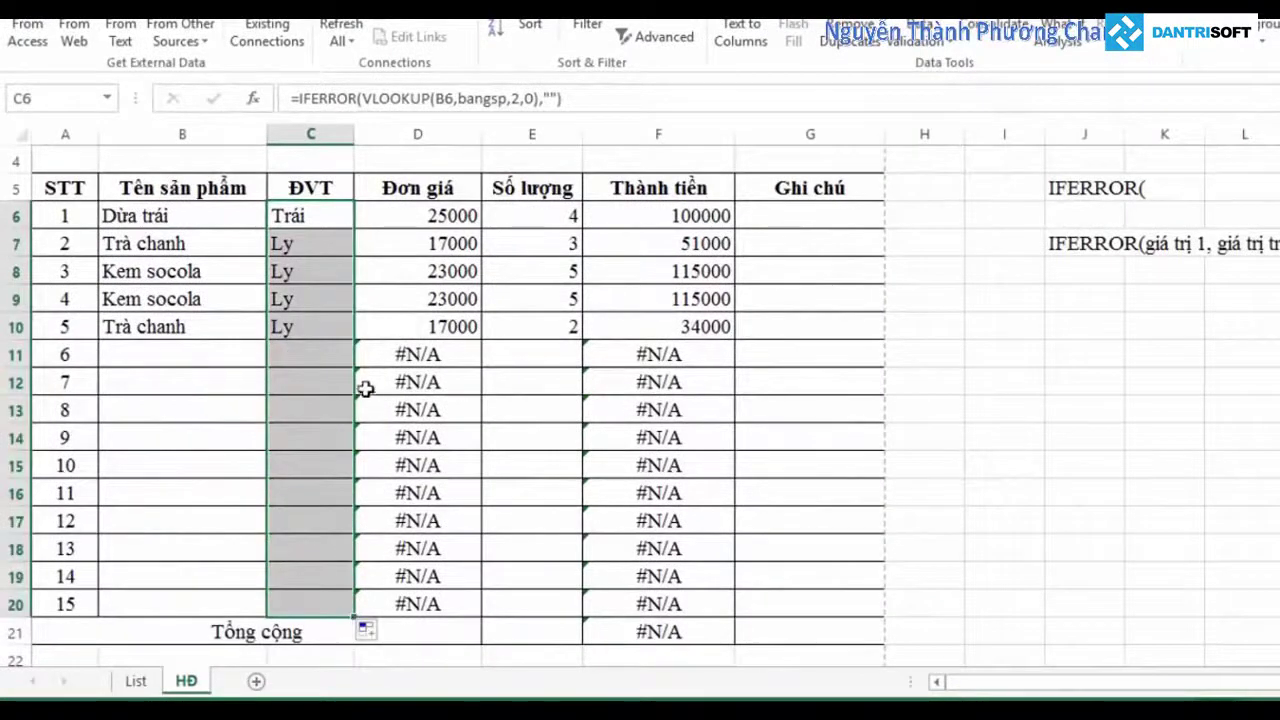
left_click(309, 326)
key("Down")
key("Down")
left_click(306, 344)
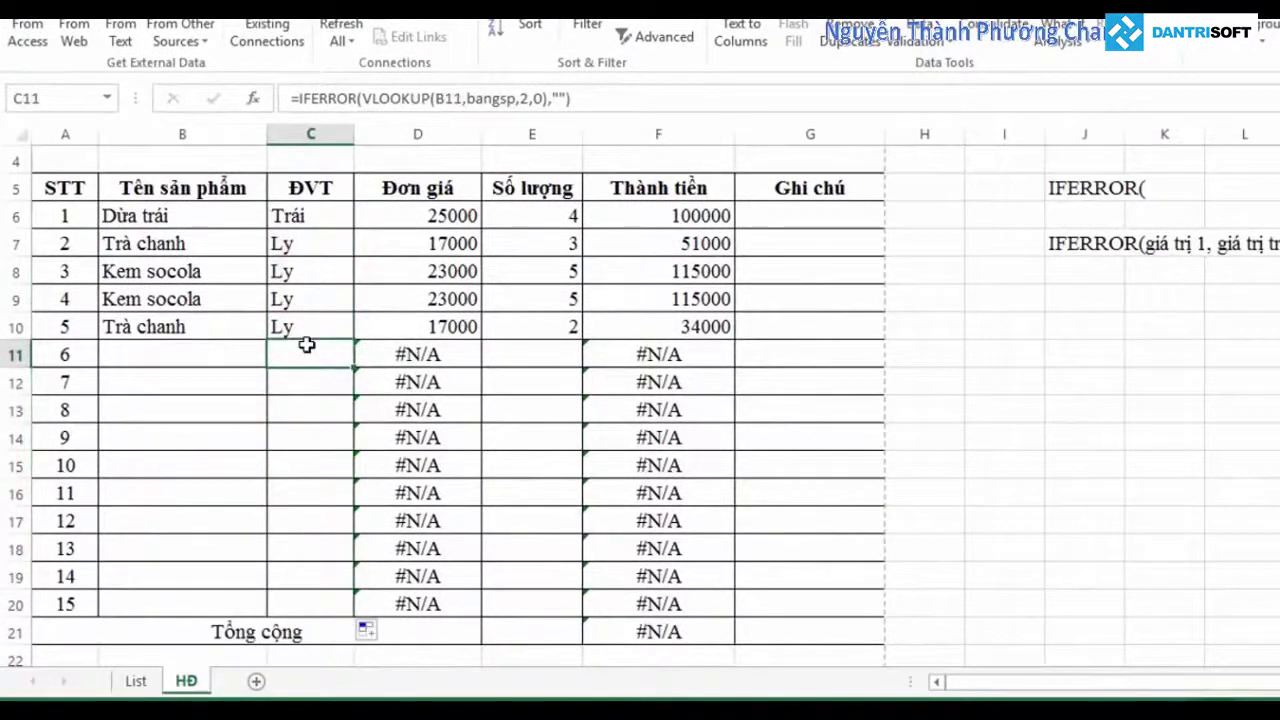
left_click(306, 409)
left_click(306, 491)
left_click(314, 354)
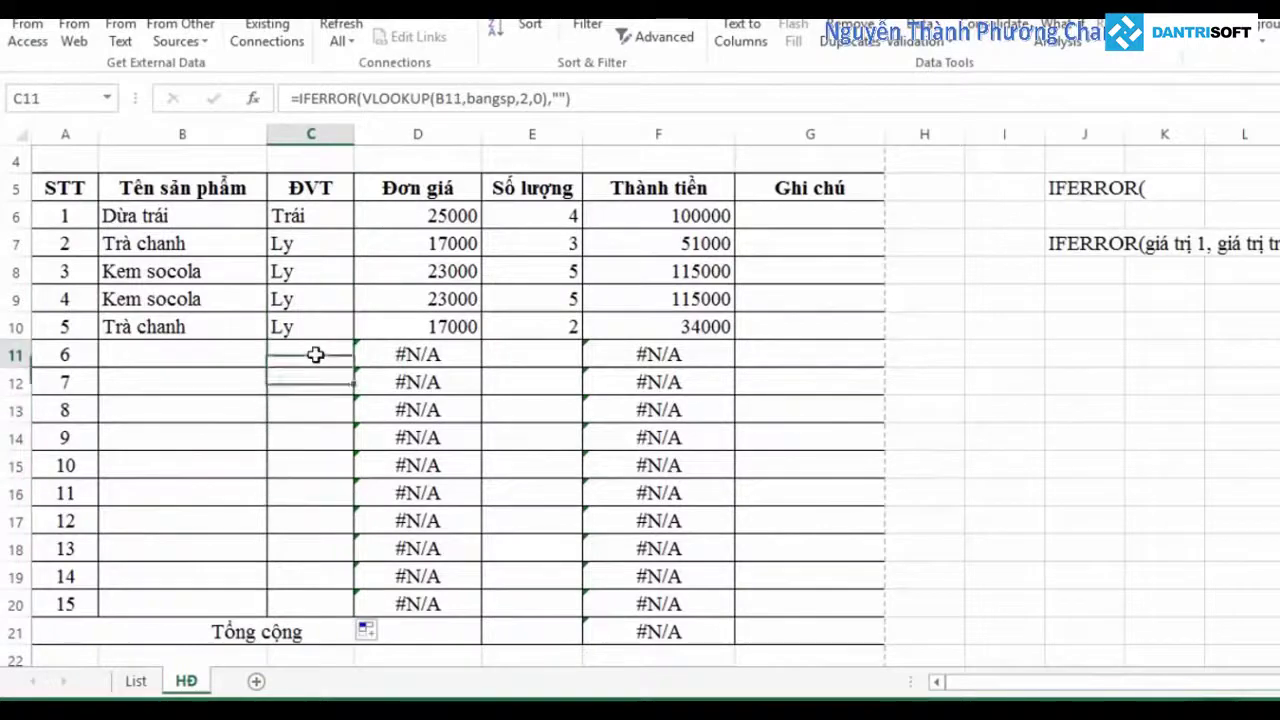
left_click(304, 466)
left_click(304, 354)
left_click(296, 470)
left_click(302, 354)
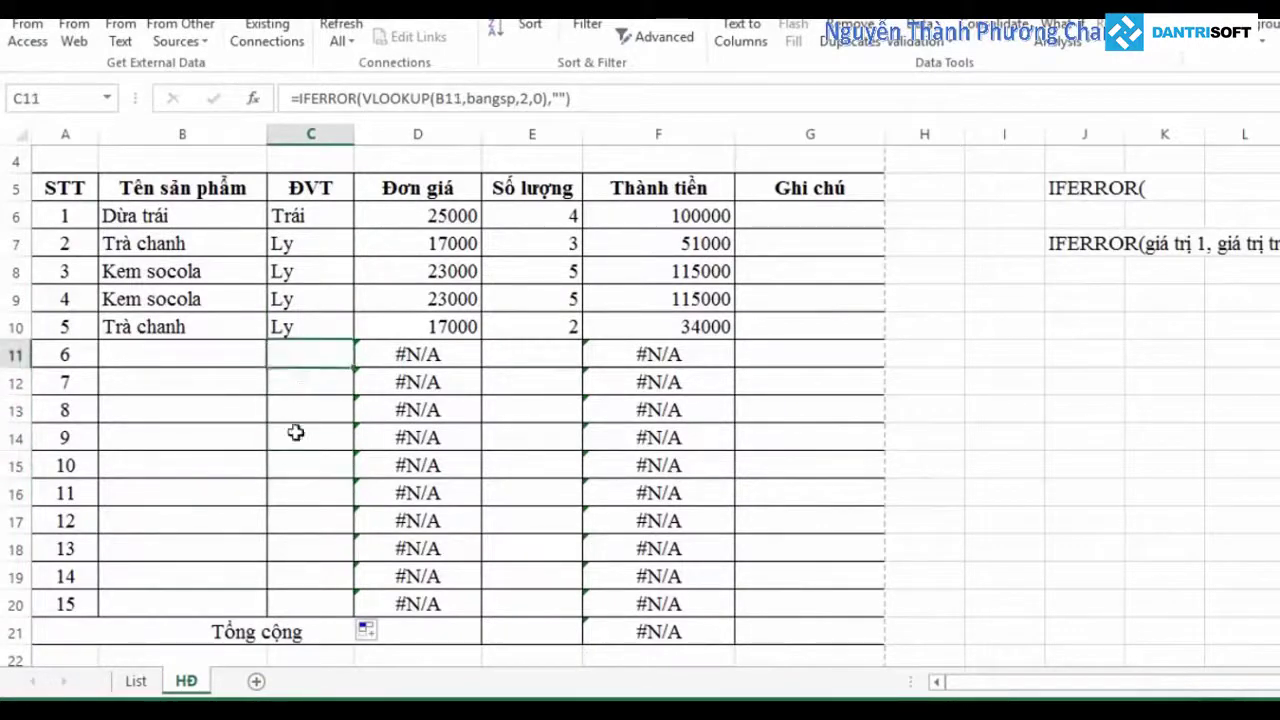
left_click(298, 436)
left_click(318, 354)
left_click(440, 327)
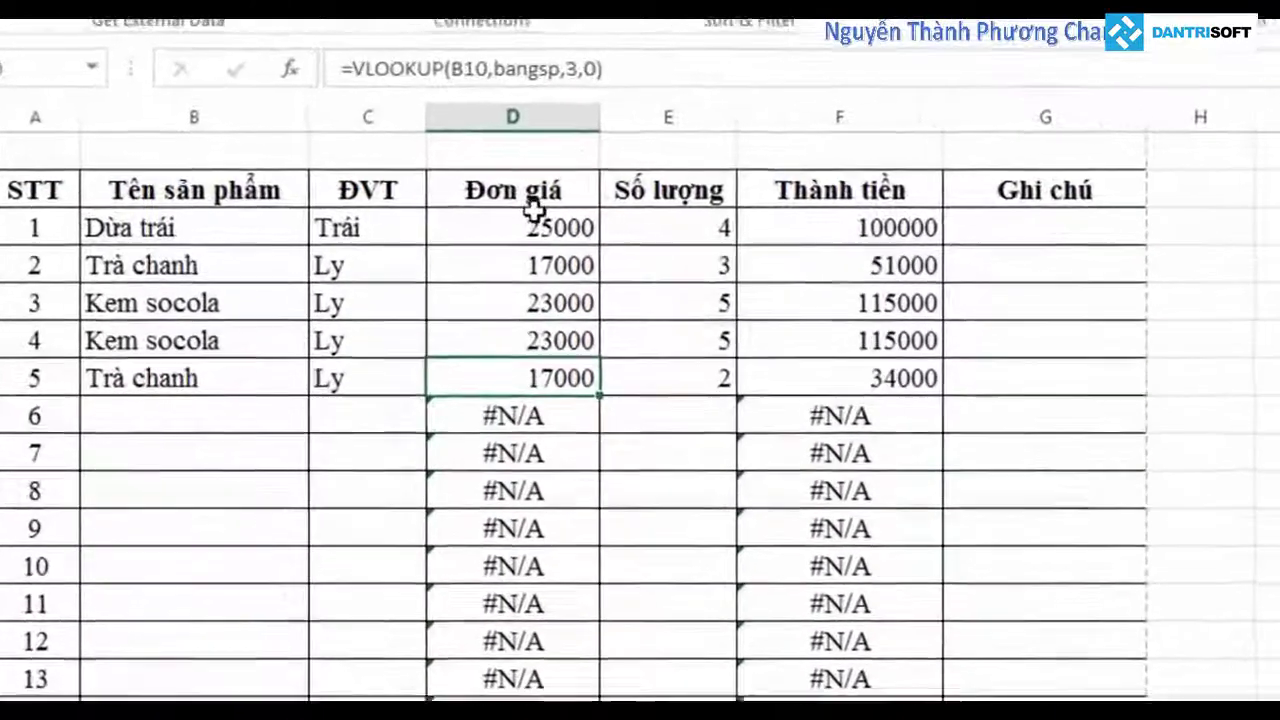
Step: Change D6 to =IFERROR(VLOOKUP(B6,bangsp,3,0),"") and fill it down the Đơn giá column
left_click(538, 222)
double_click(538, 222)
left_click(455, 229)
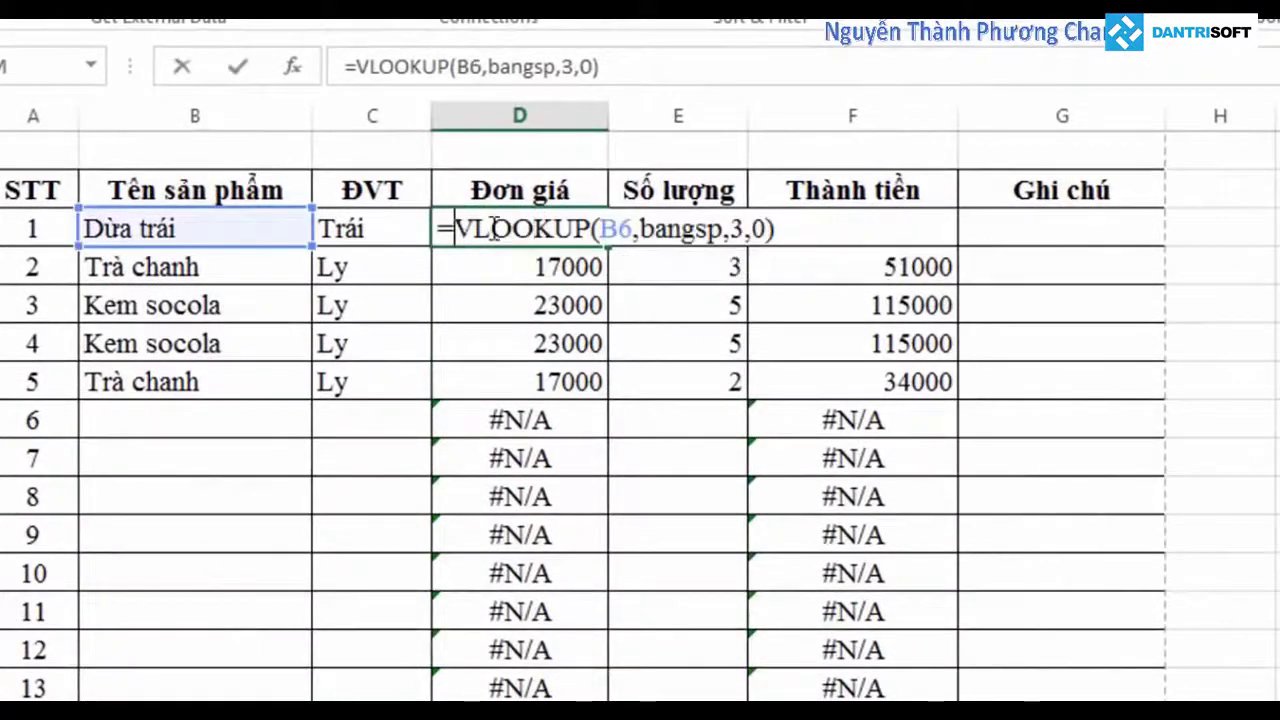
type("if")
key("Down")
key("Tab")
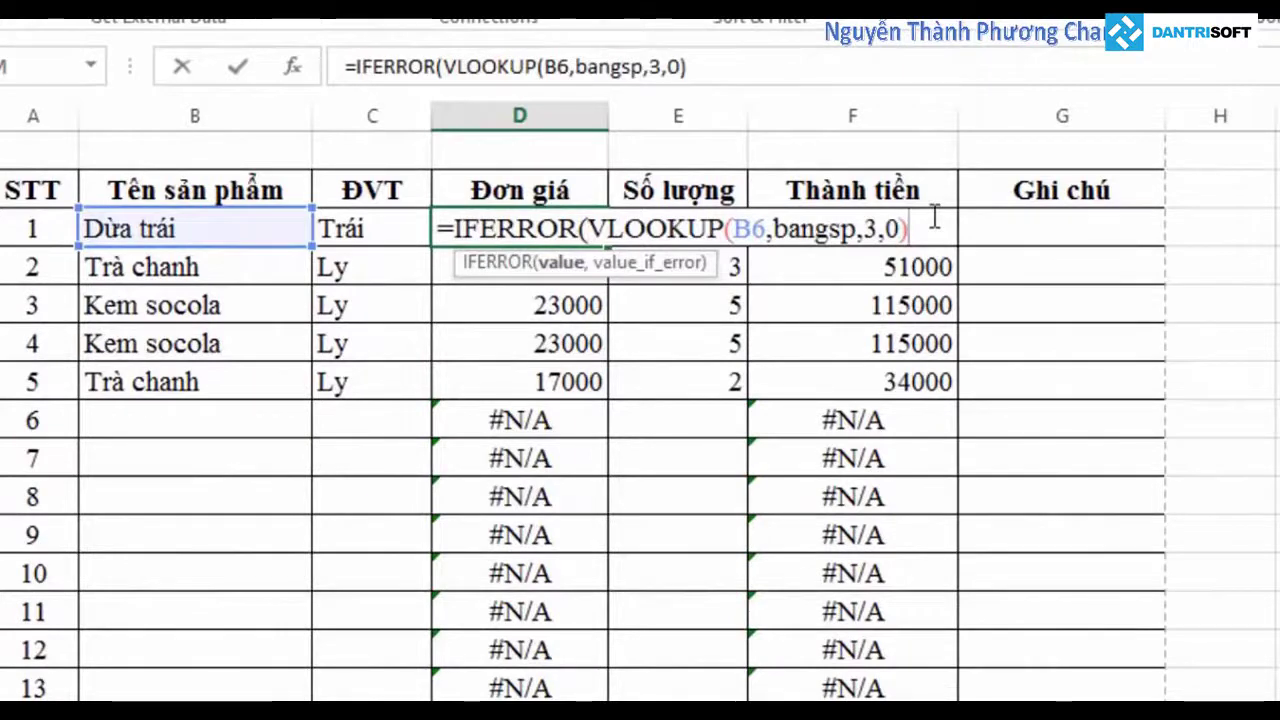
type(",")
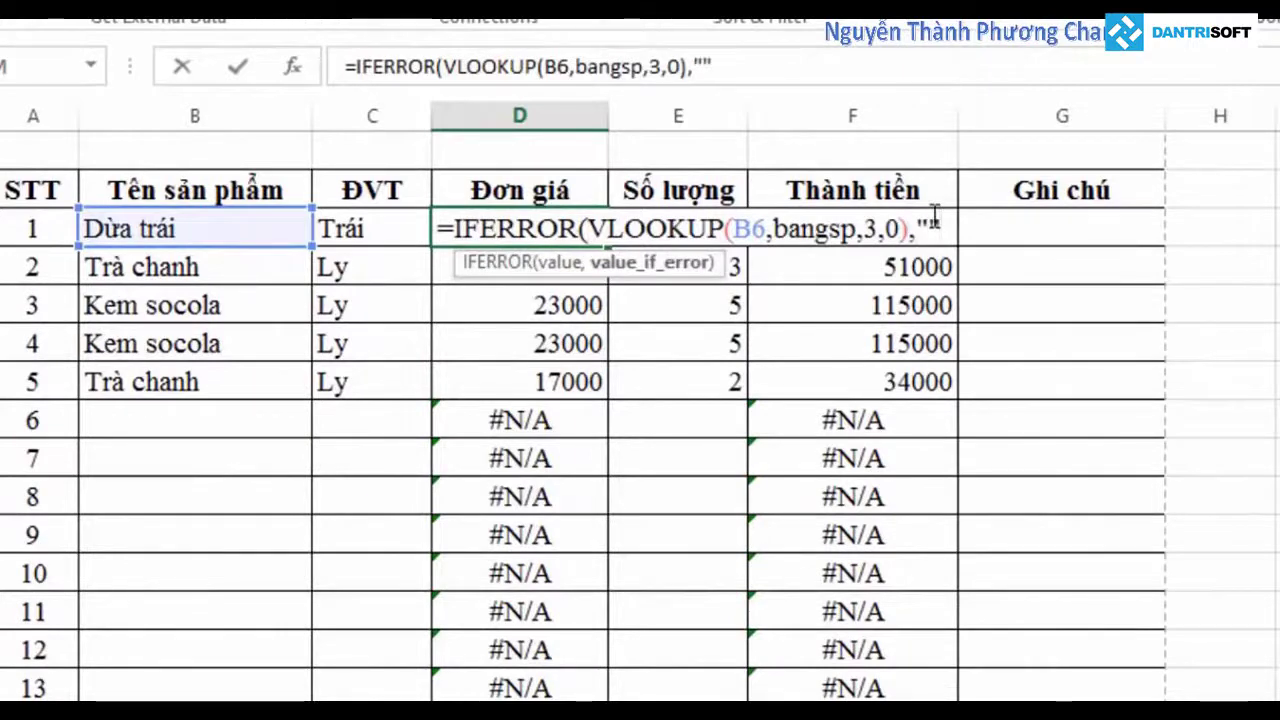
key("Return")
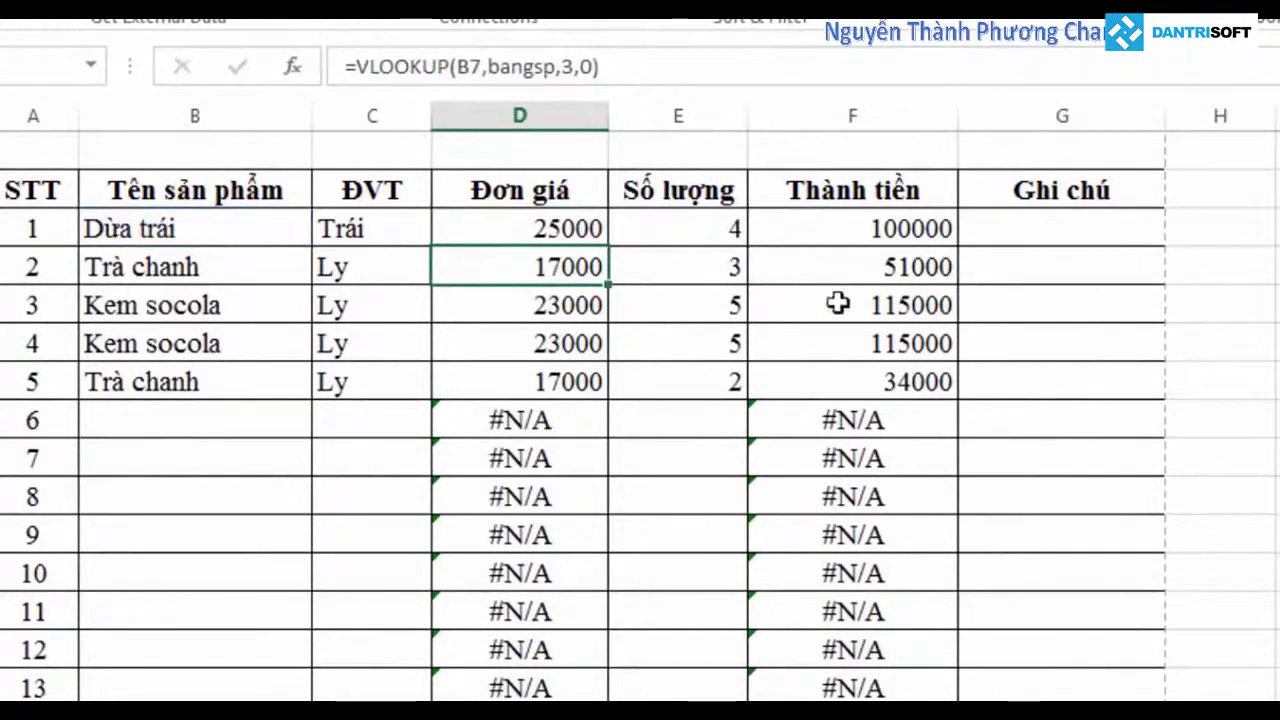
left_click(521, 228)
left_click_drag(606, 244, 560, 695)
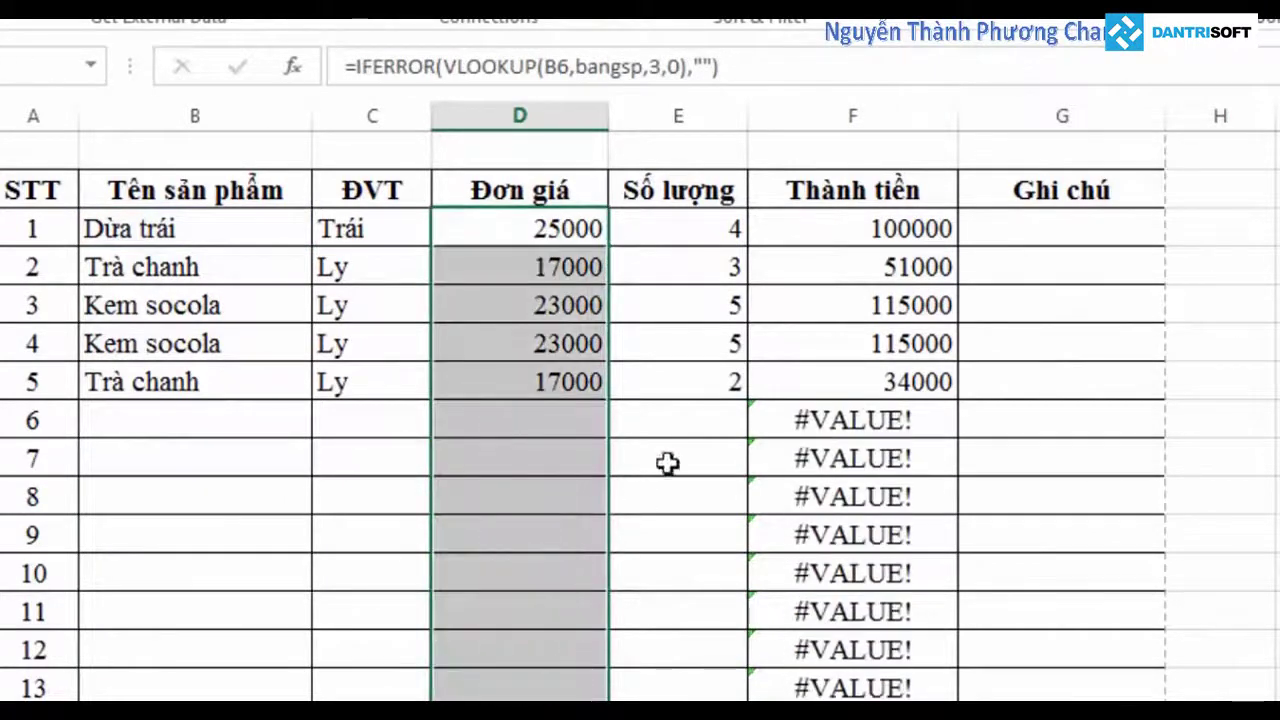
Step: Change F6 to =IFERROR(D6*E6,"") and fill it down the Thành tiền column
left_click(808, 410)
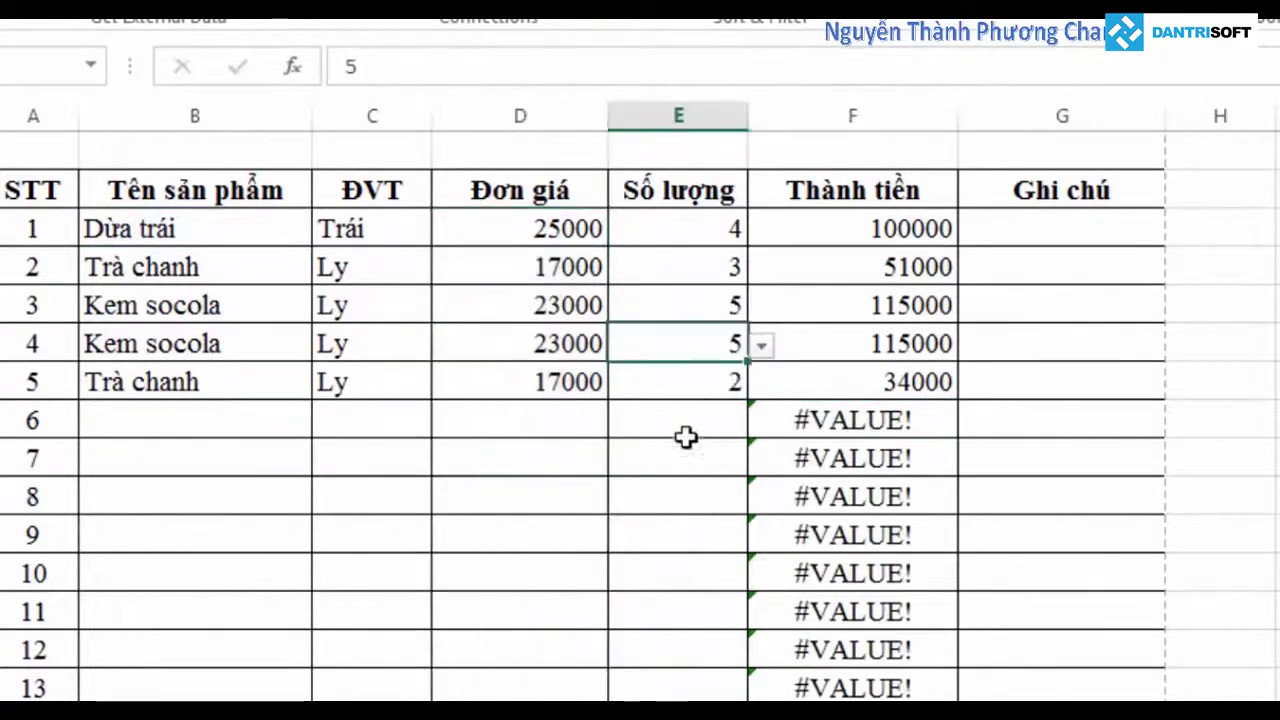
double_click(910, 228)
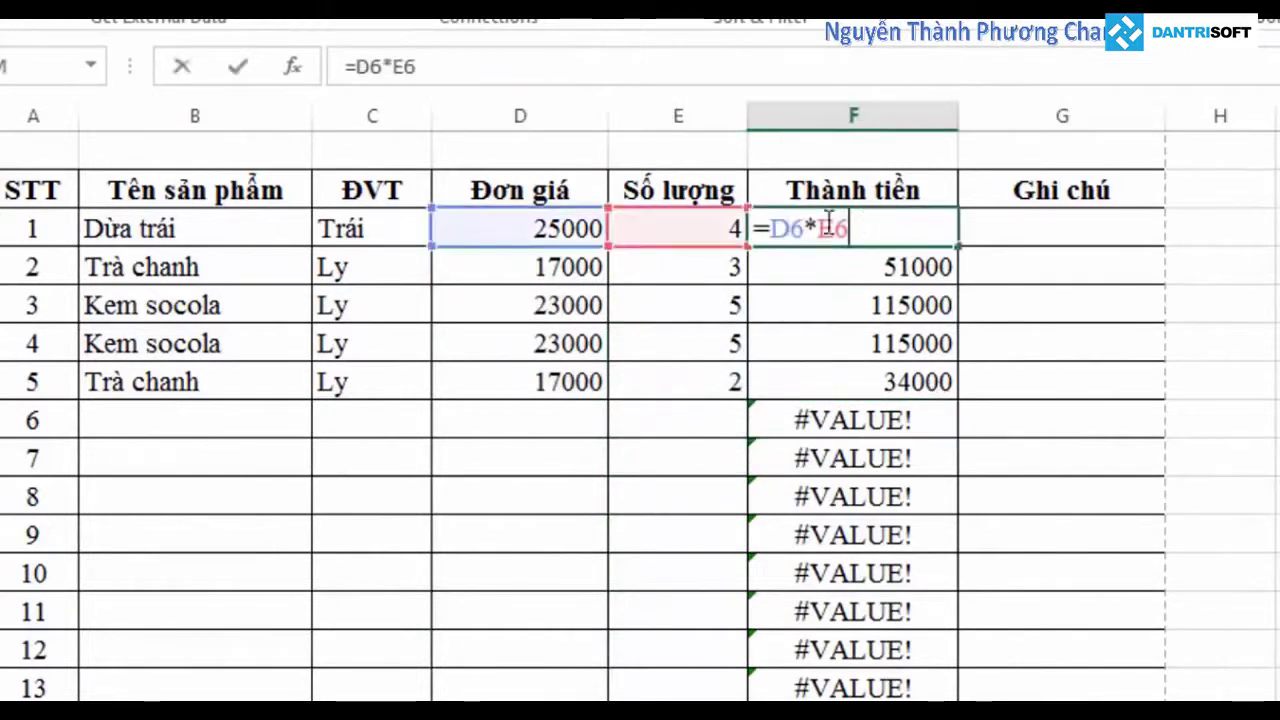
type("If")
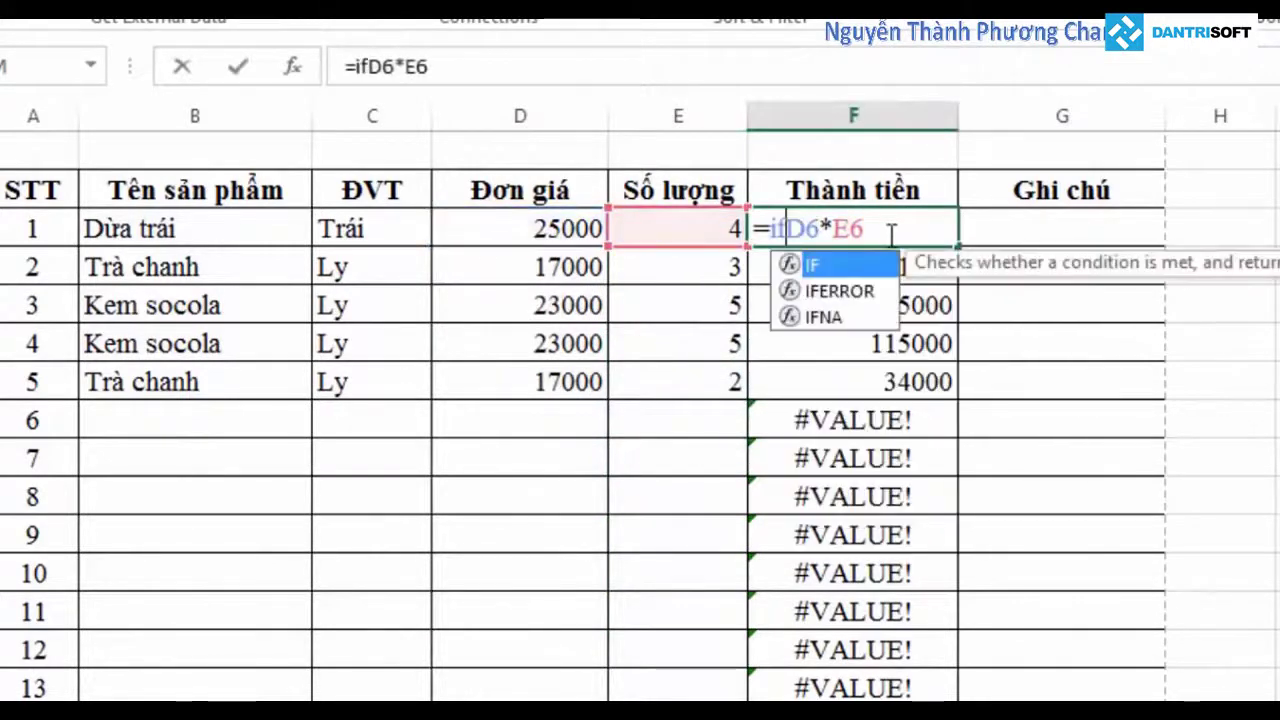
key("Down")
key("Tab")
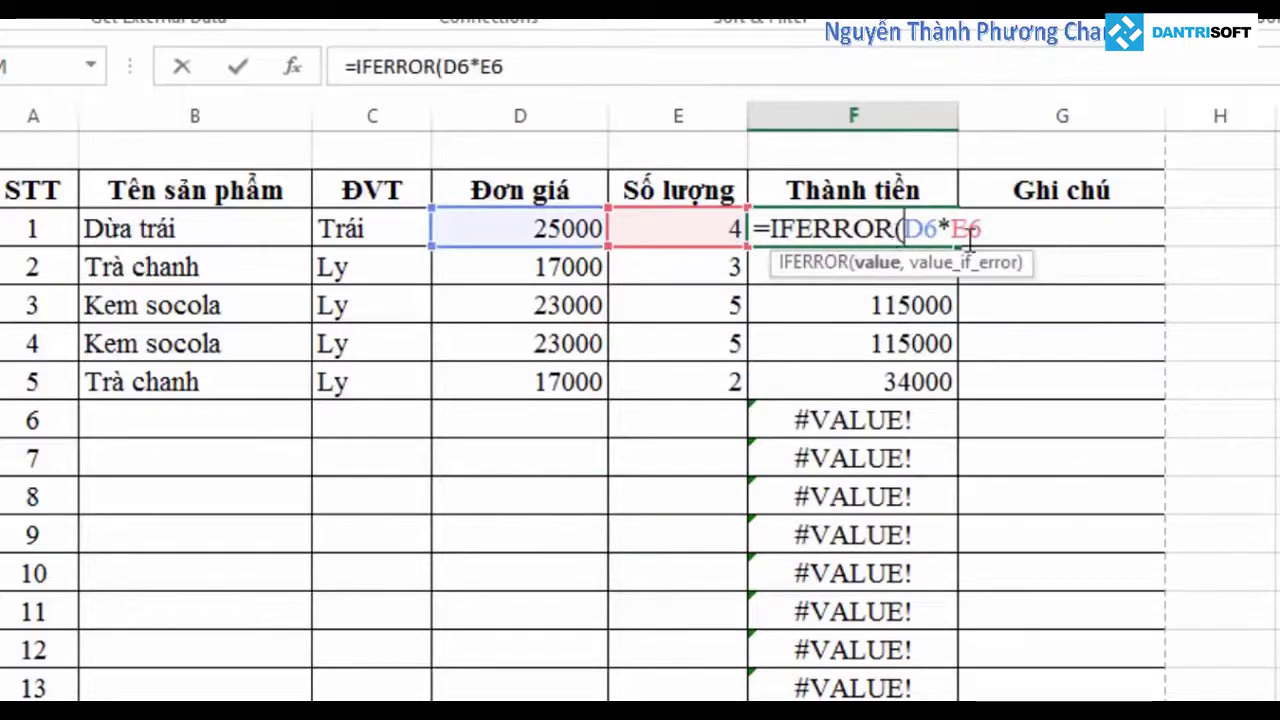
type(",")
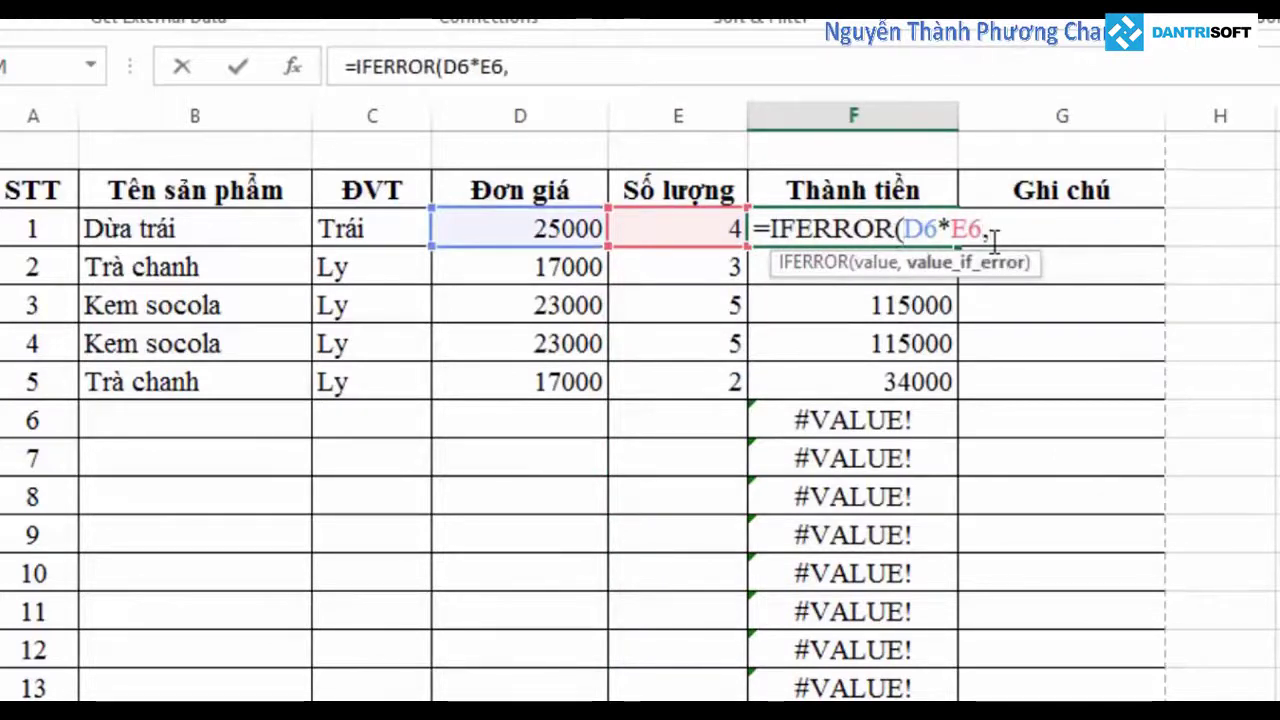
type(")")
key("Return")
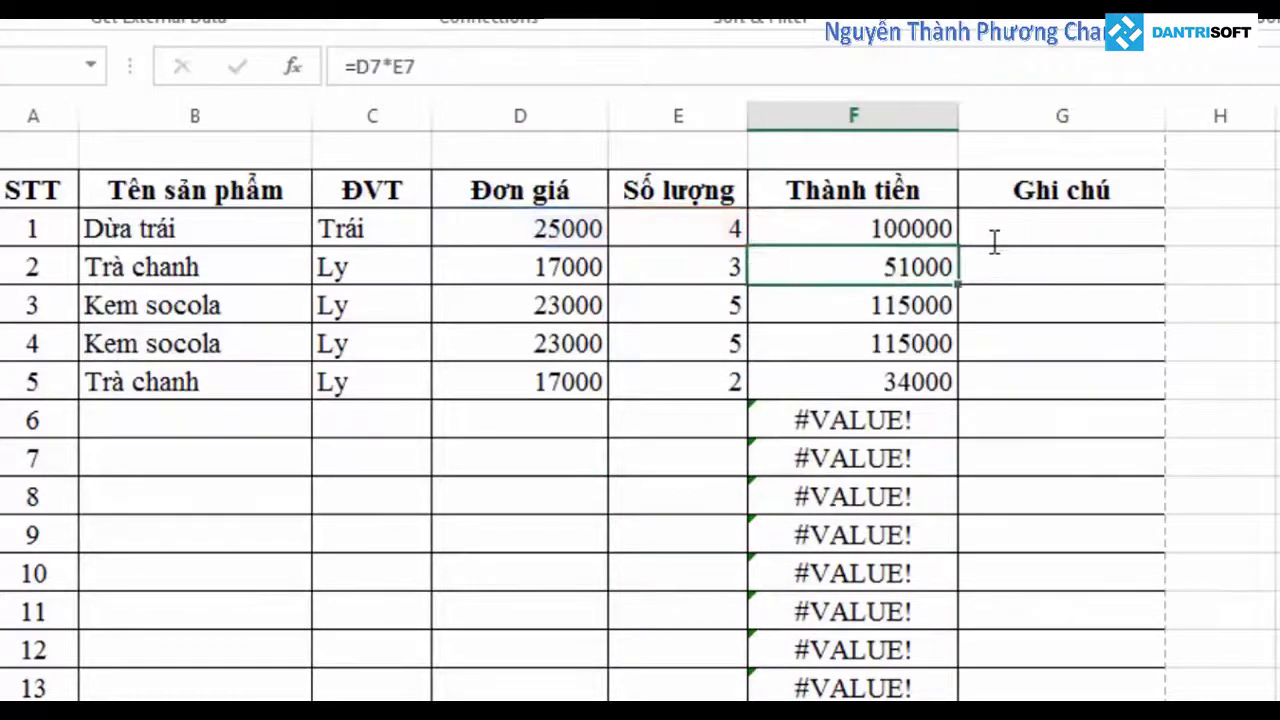
left_click(930, 238)
double_click(958, 252)
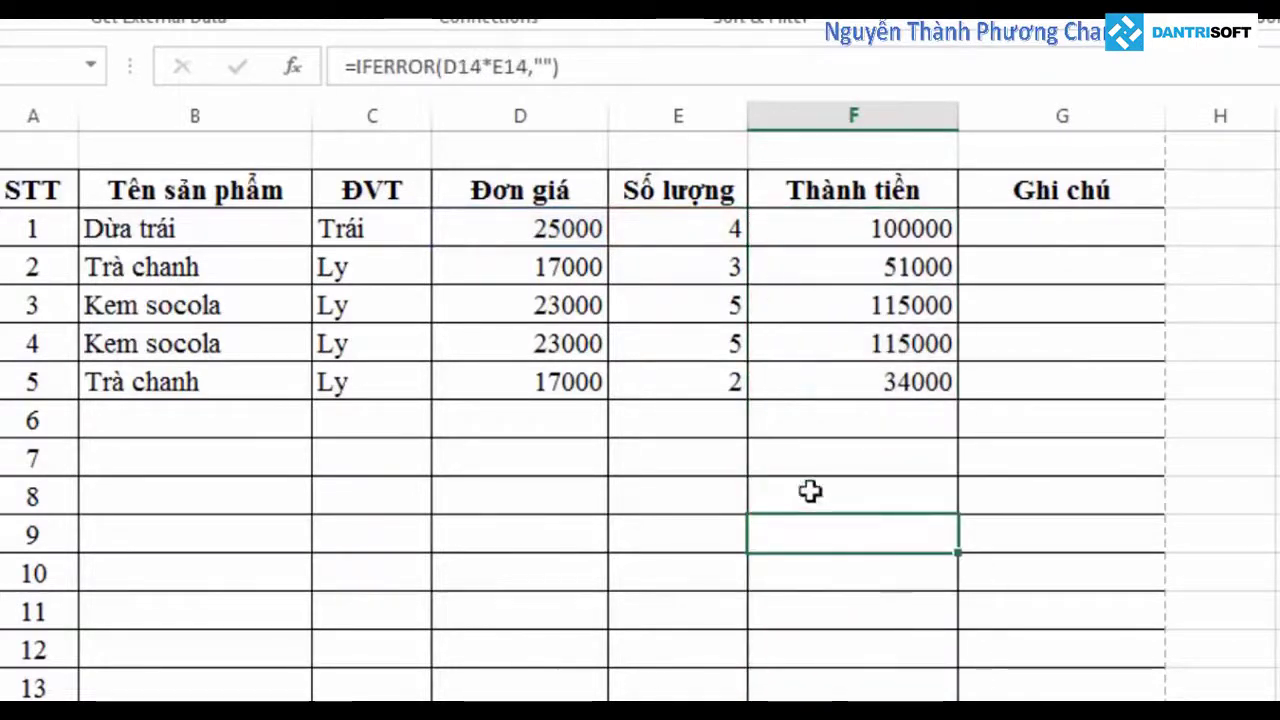
left_click(671, 470)
left_click(493, 426)
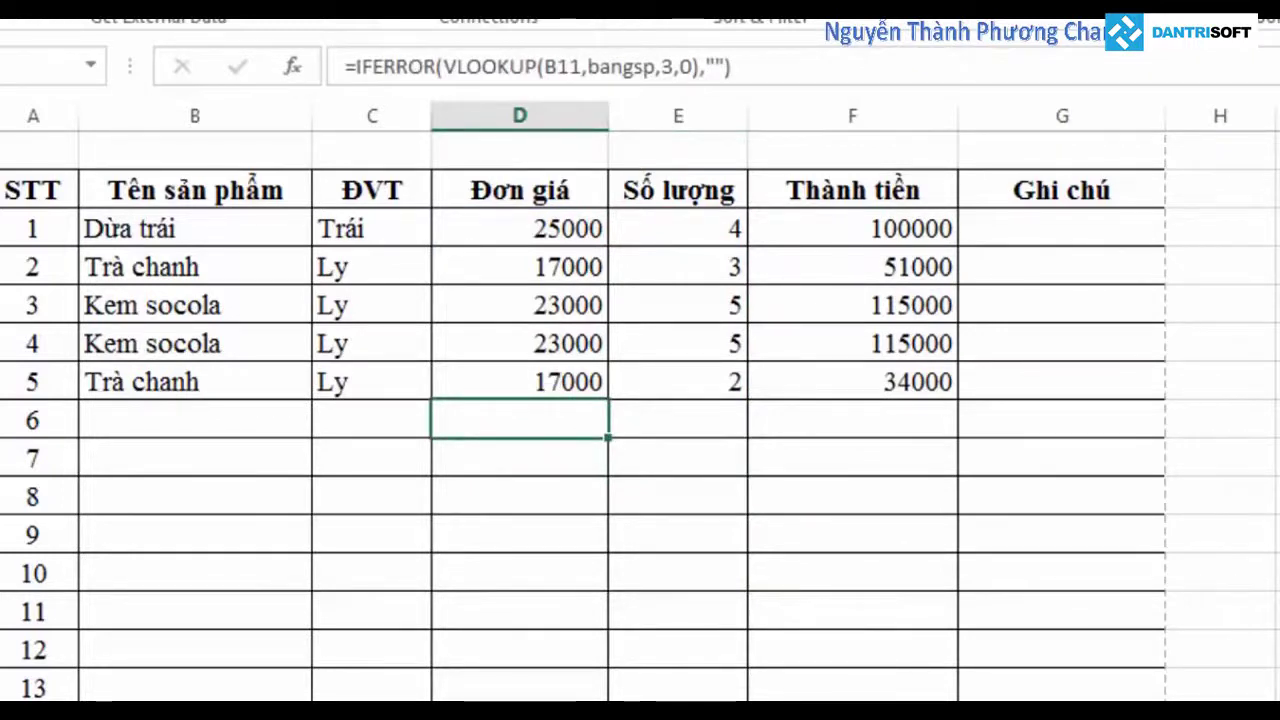
Step: Add Café sữa with quantity 4 as invoice line 6
left_click(190, 428)
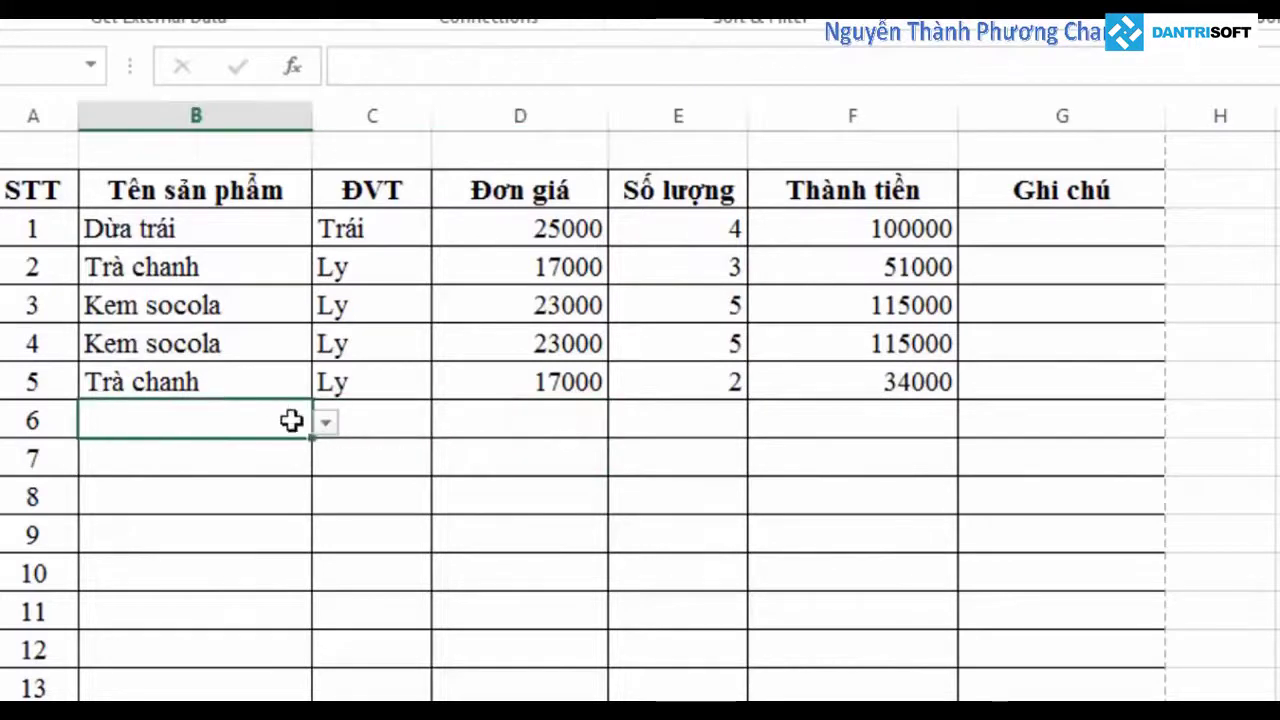
left_click(325, 422)
key("Escape")
left_click(244, 476)
key("Tab")
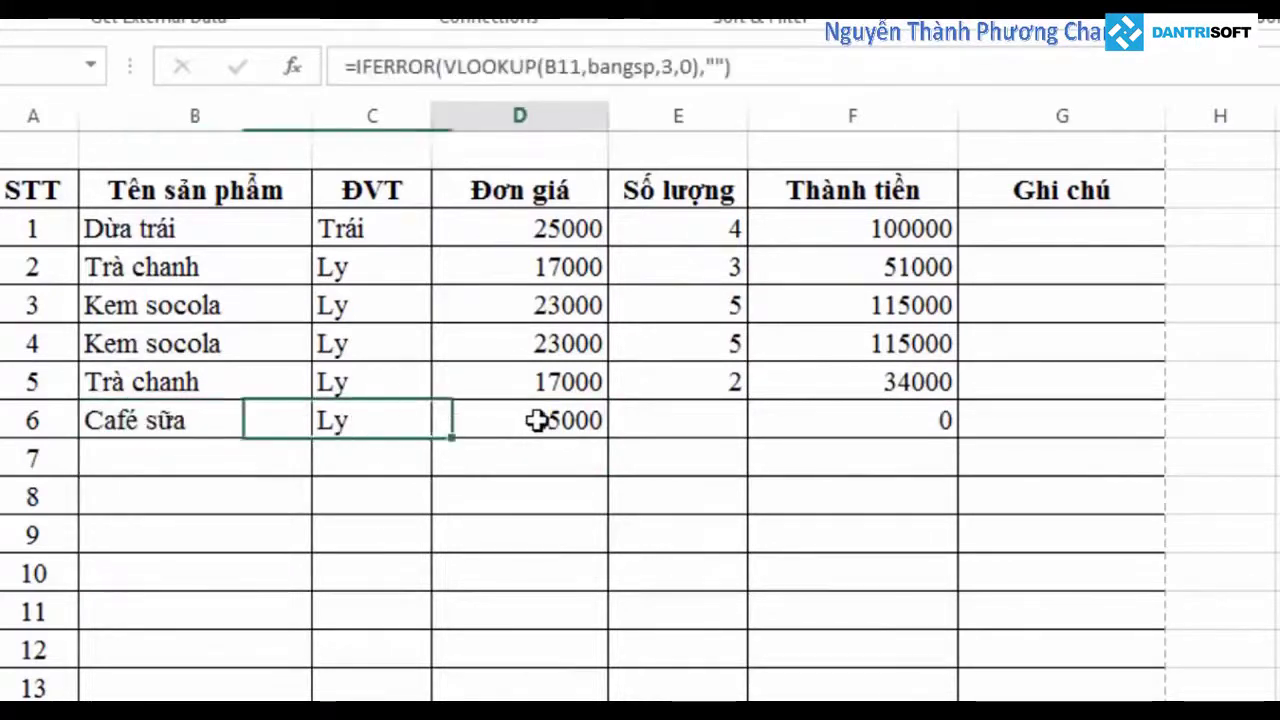
left_click(731, 420)
left_click(761, 424)
left_click(712, 502)
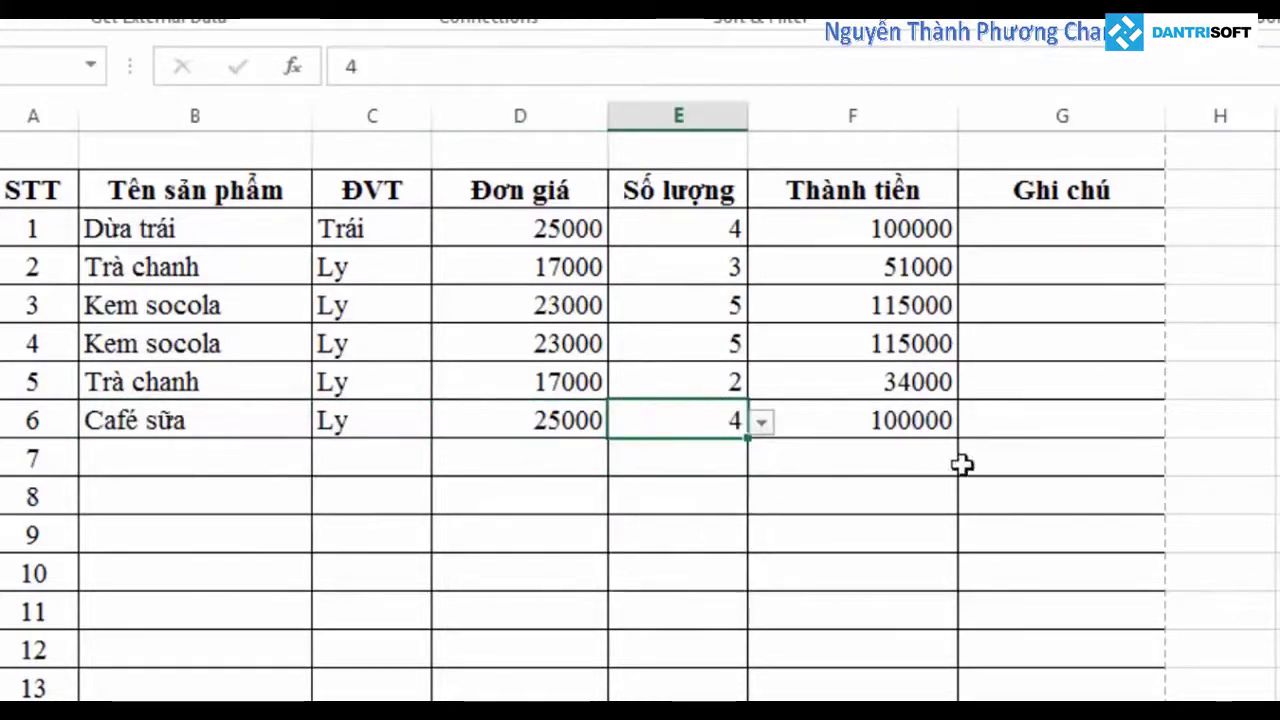
Step: Add Sinh tố bơ with quantity 5 as invoice line 7
left_click(279, 460)
left_click(326, 461)
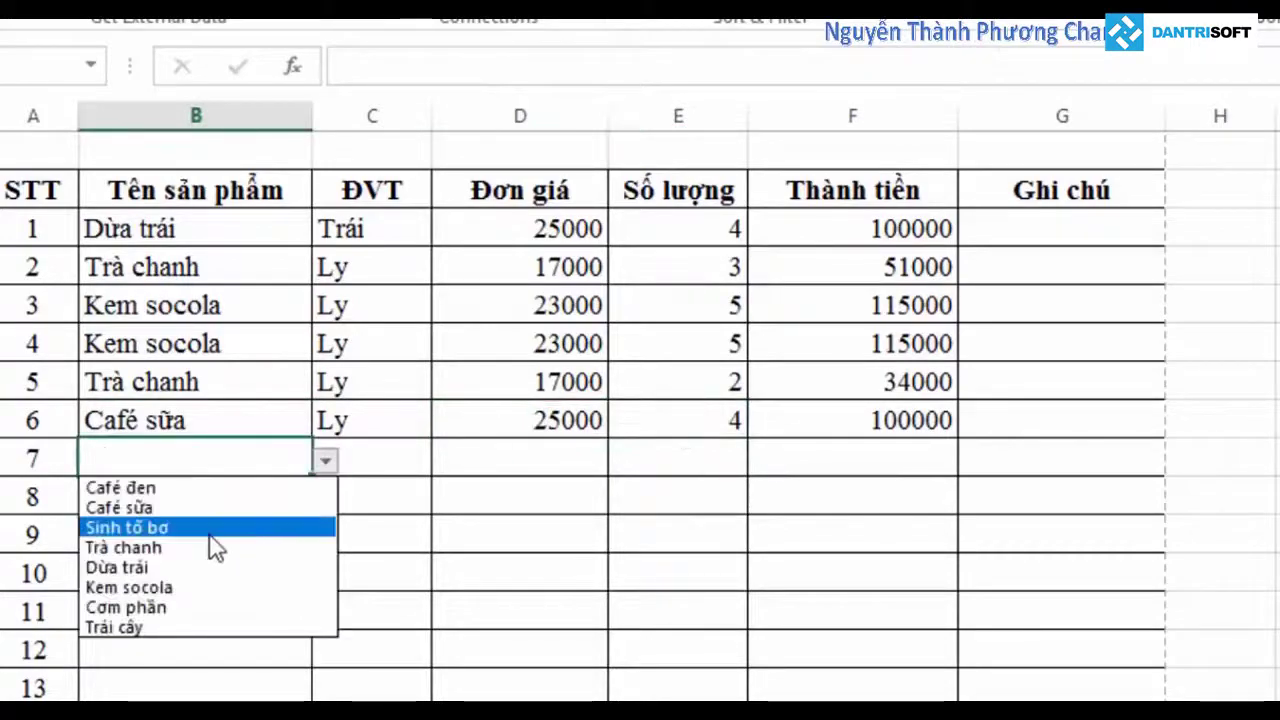
left_click(212, 528)
left_click(706, 468)
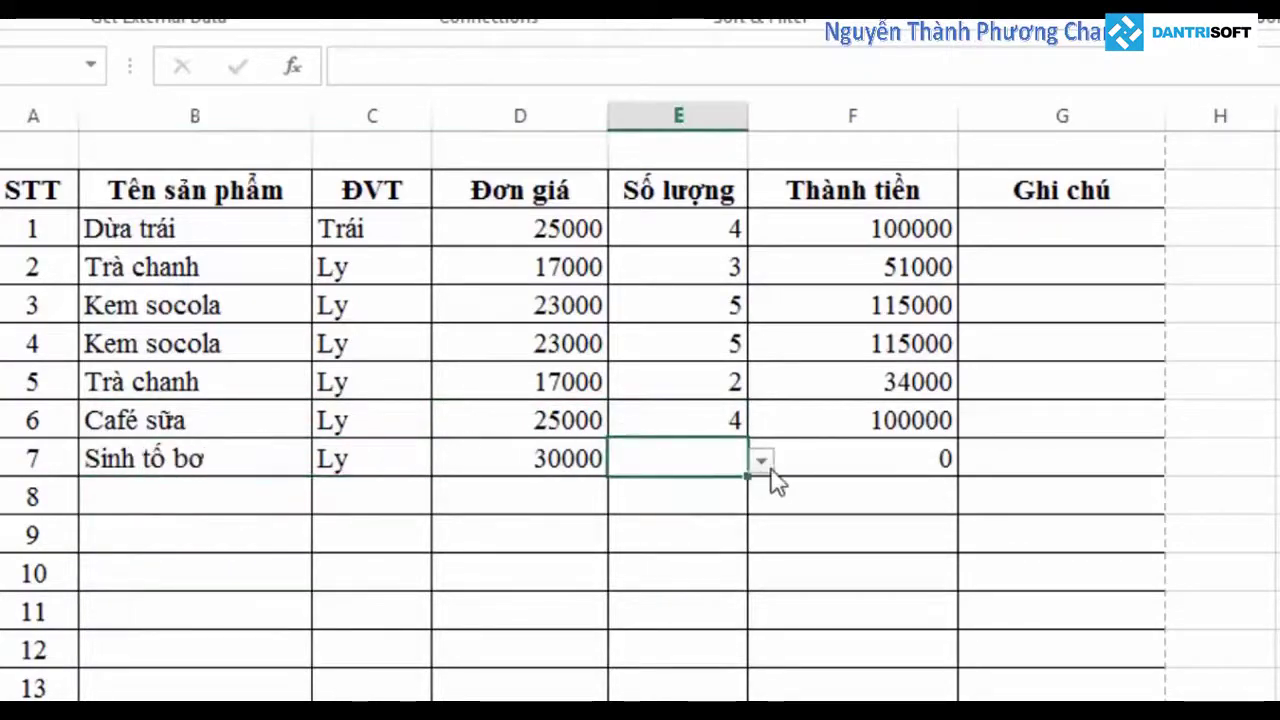
left_click(764, 464)
left_click(711, 577)
left_click(599, 477)
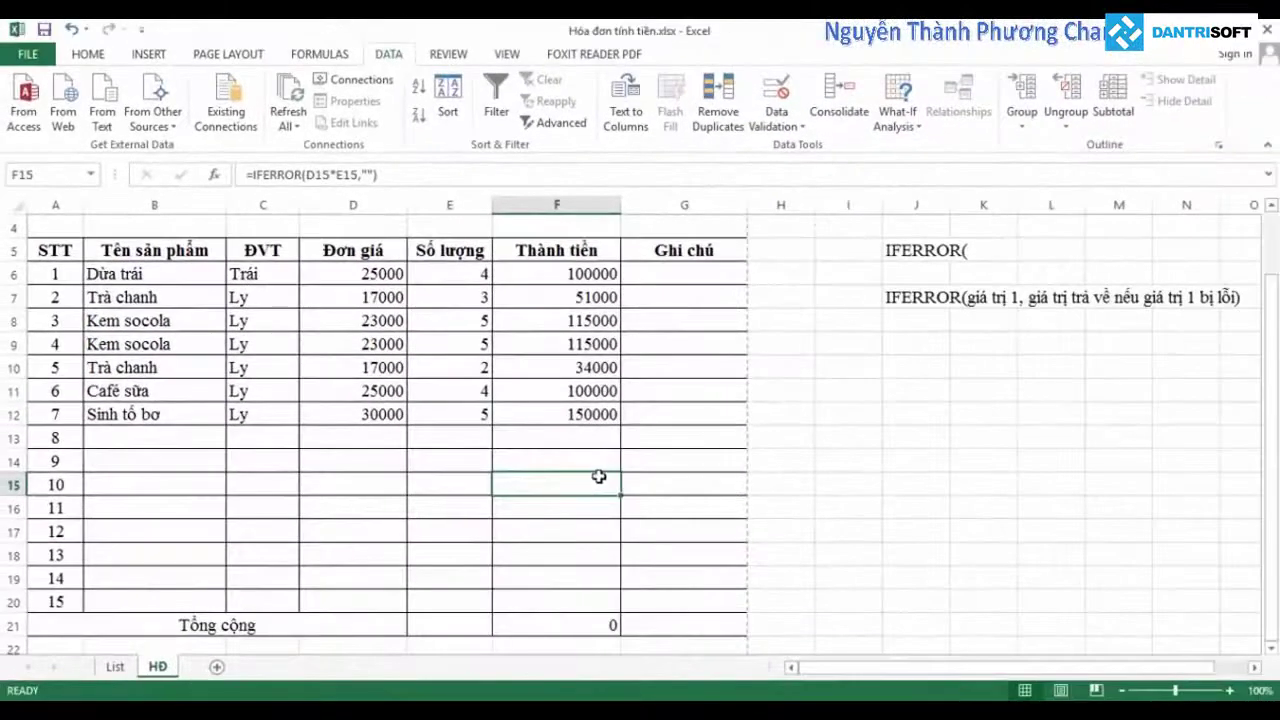
Step: Format the Đơn giá prices in rows 6–20 with comma style and no decimals
left_click_drag(366, 276, 380, 597)
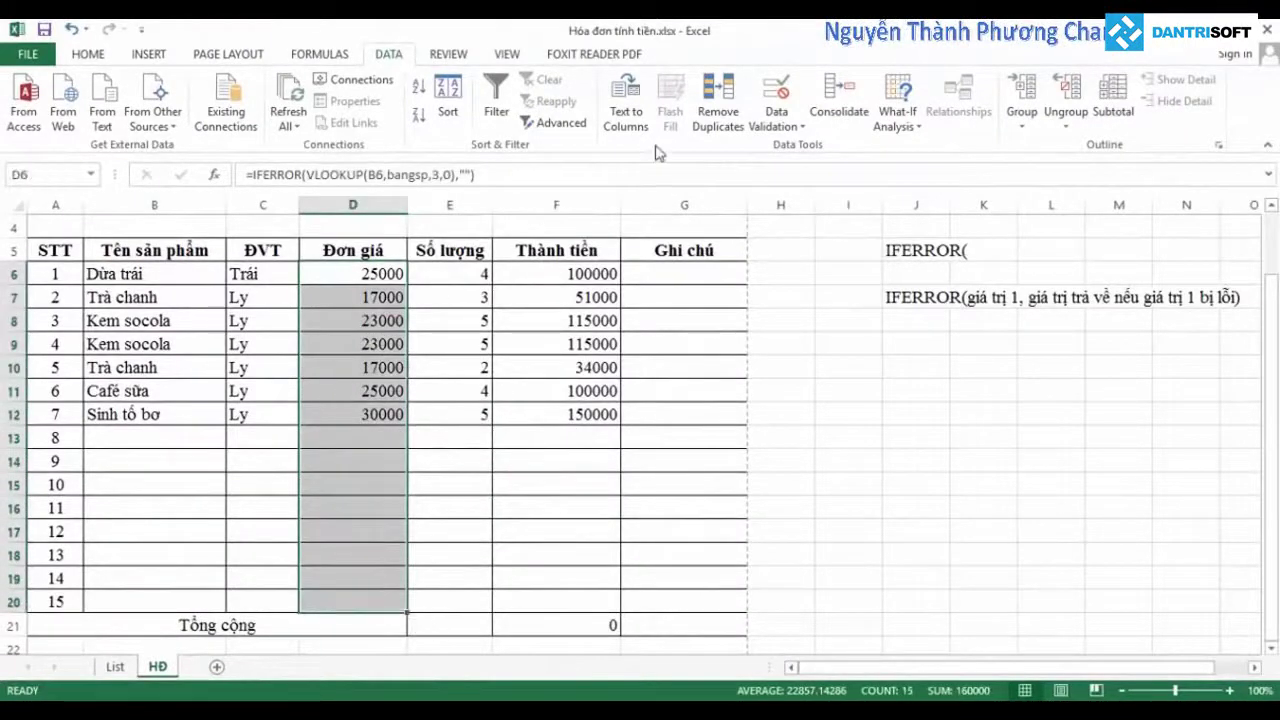
left_click(88, 55)
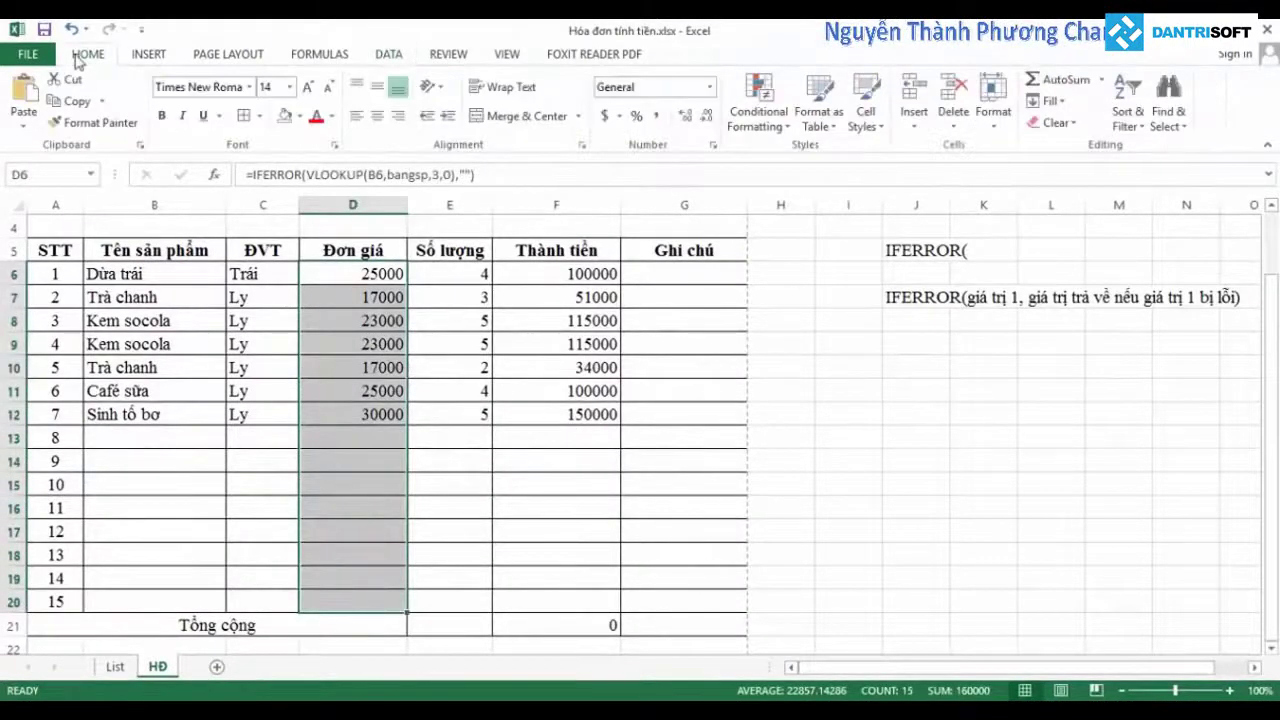
left_click(656, 116)
left_click(706, 116)
left_click(706, 116)
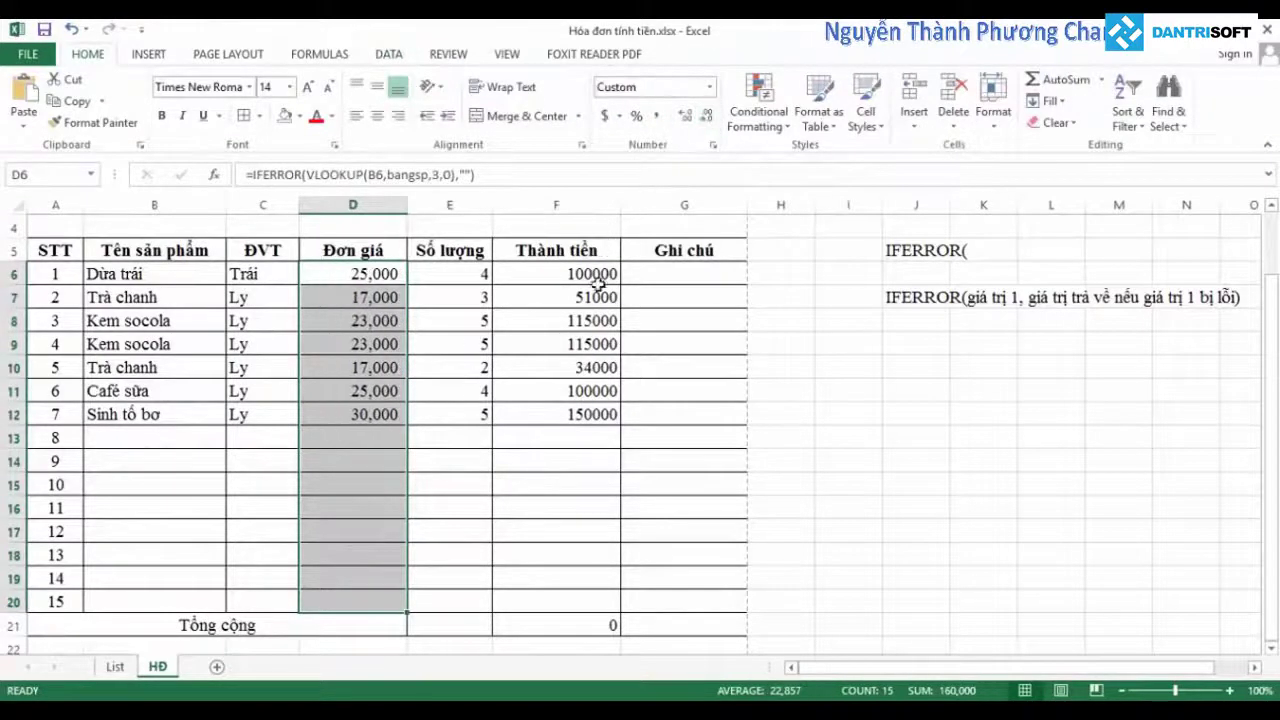
Step: Give the Thành tiền amounts and total row comma style with no decimals
left_click_drag(597, 280, 605, 625)
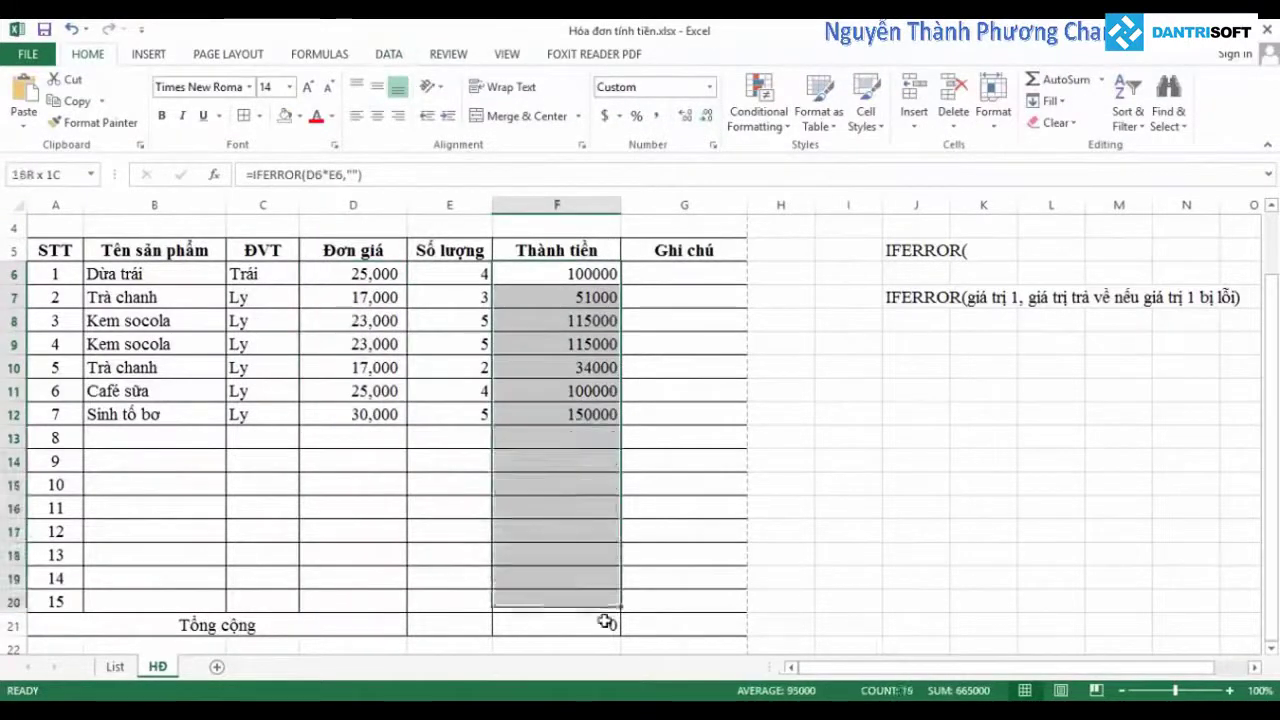
left_click(656, 116)
left_click(706, 116)
left_click(706, 116)
left_click(595, 625)
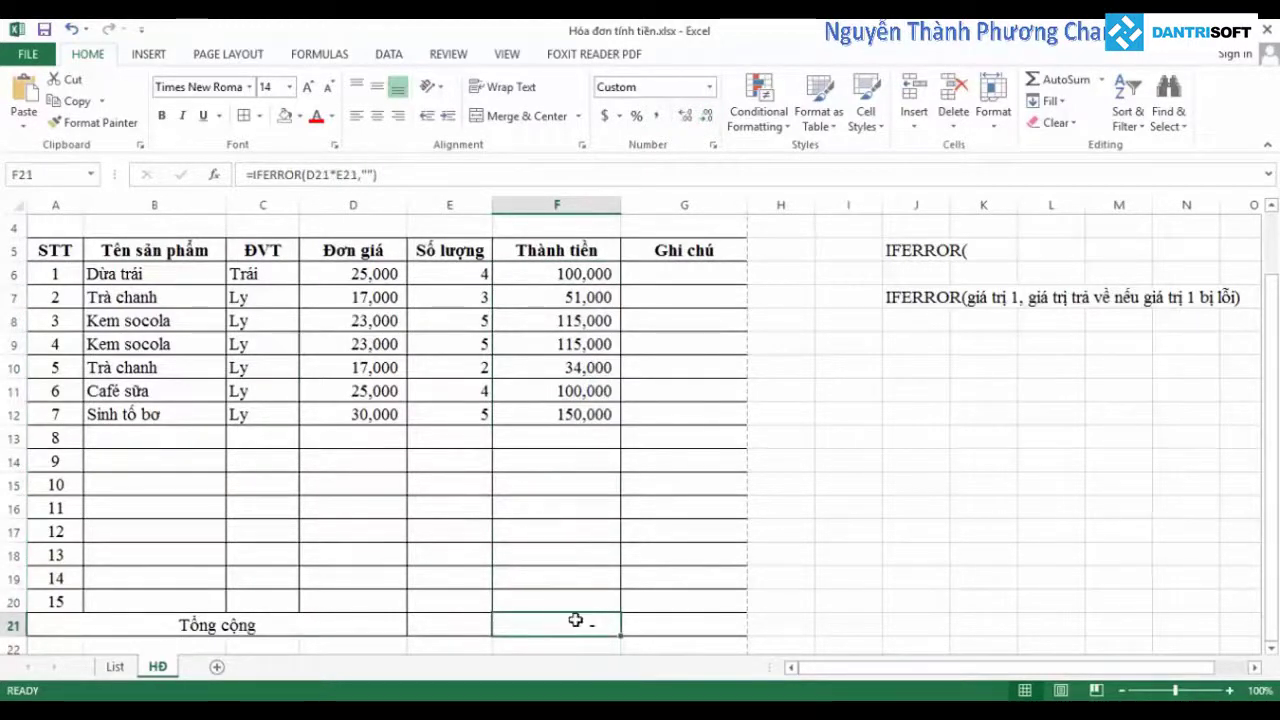
Step: Replace the Tổng cộng formula in F21 with =SUM(F6:F20), totaling 665,000
double_click(576, 620)
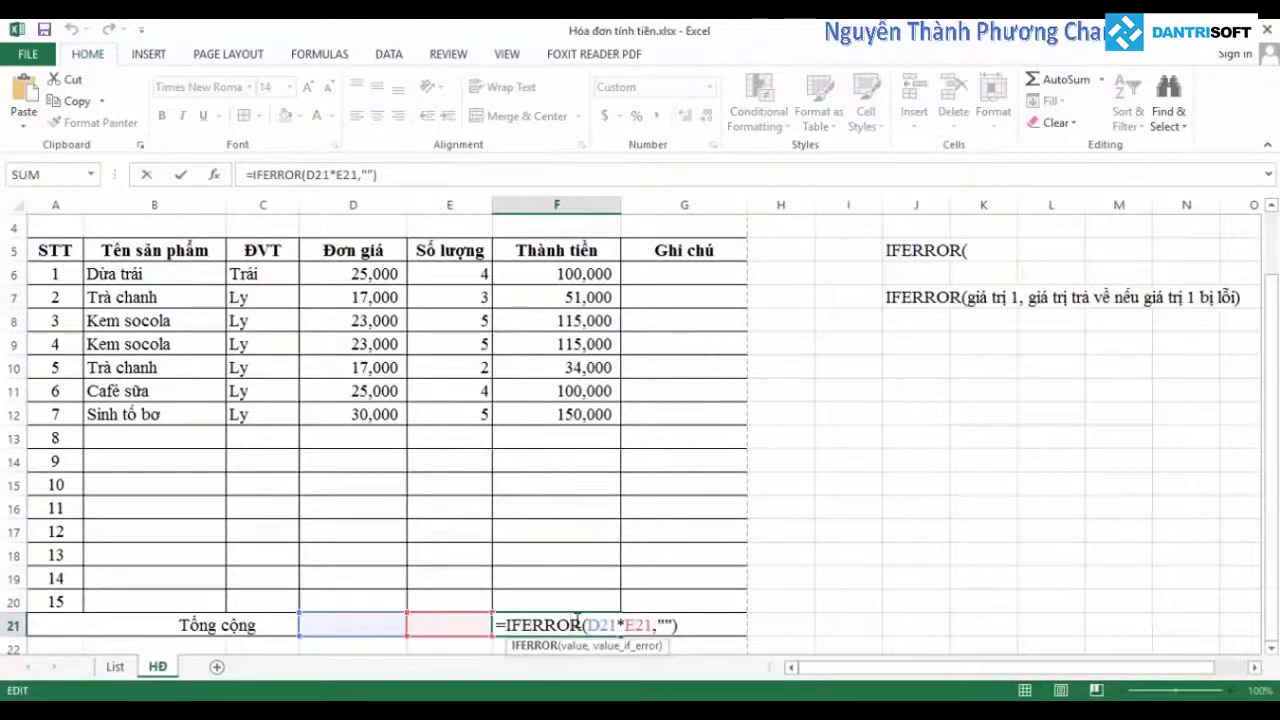
key("Escape")
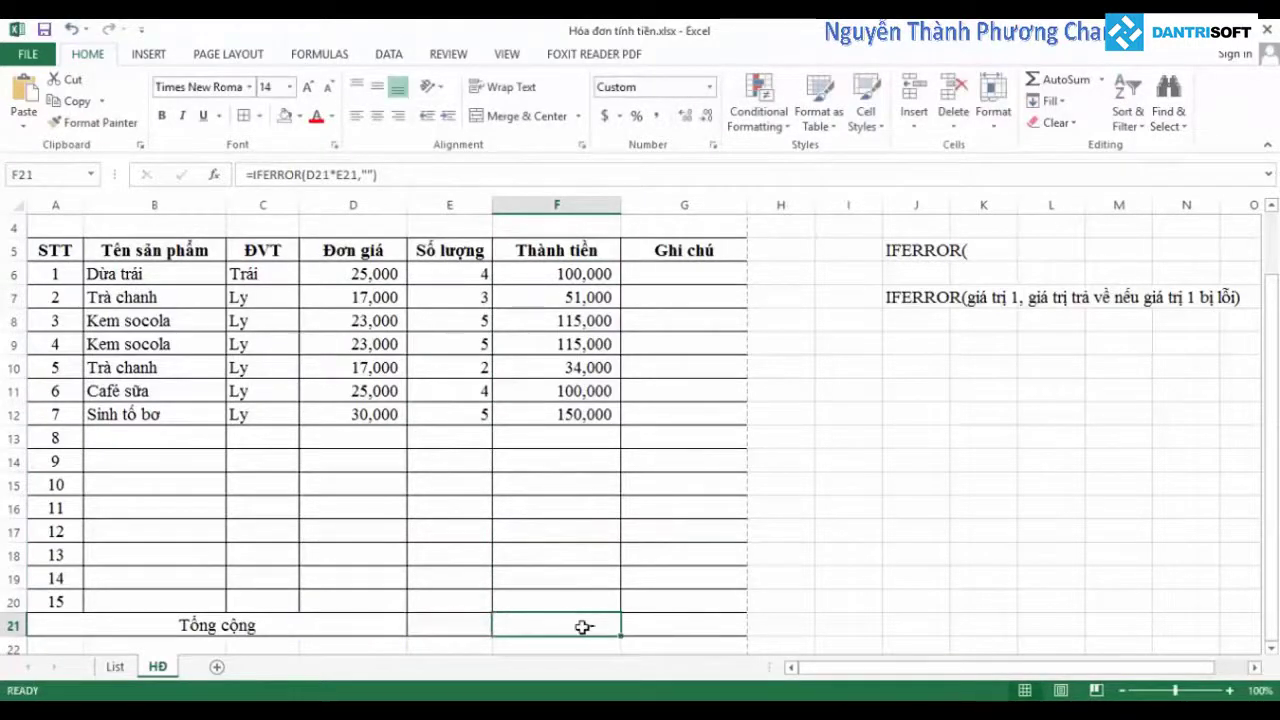
type("=su")
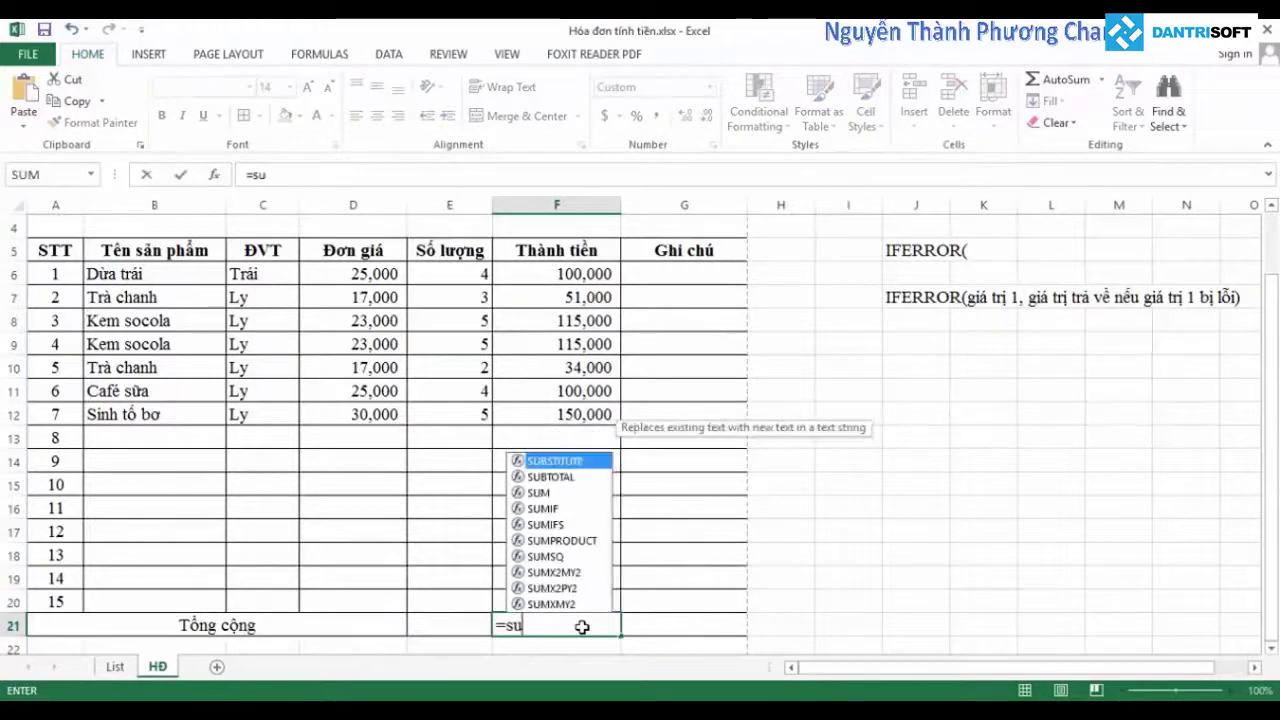
type("m(")
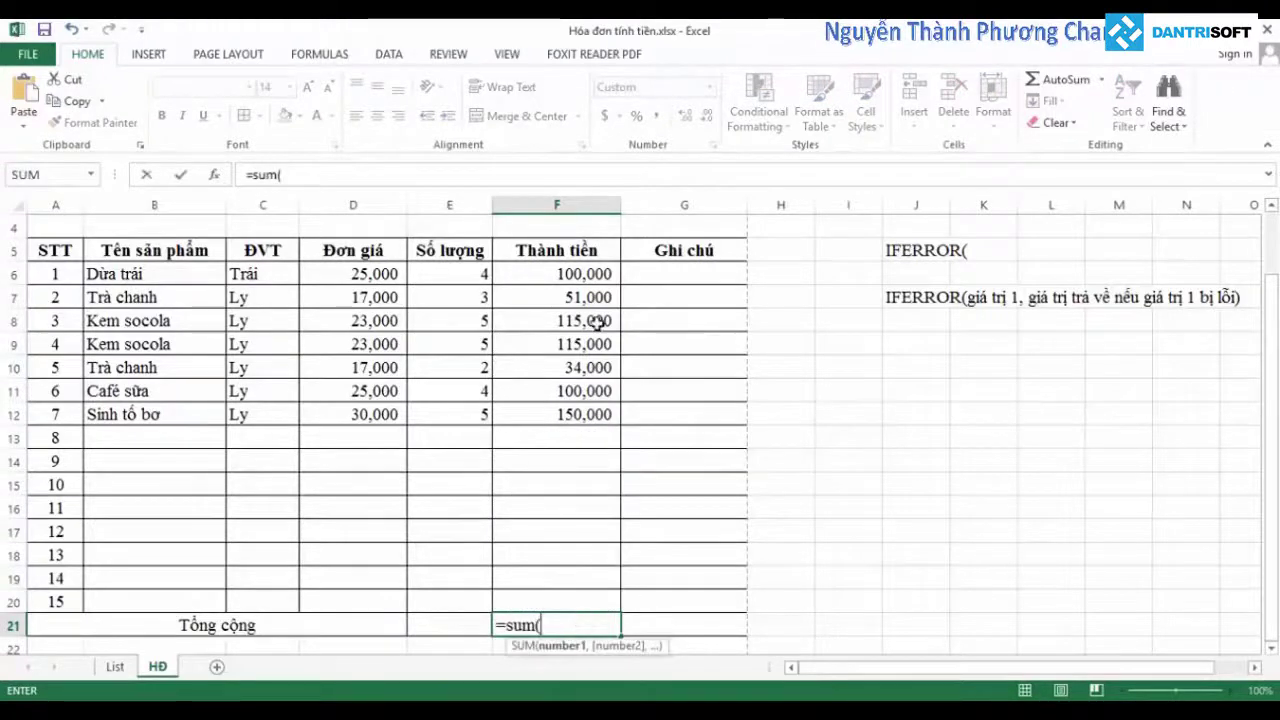
left_click_drag(557, 273, 538, 604)
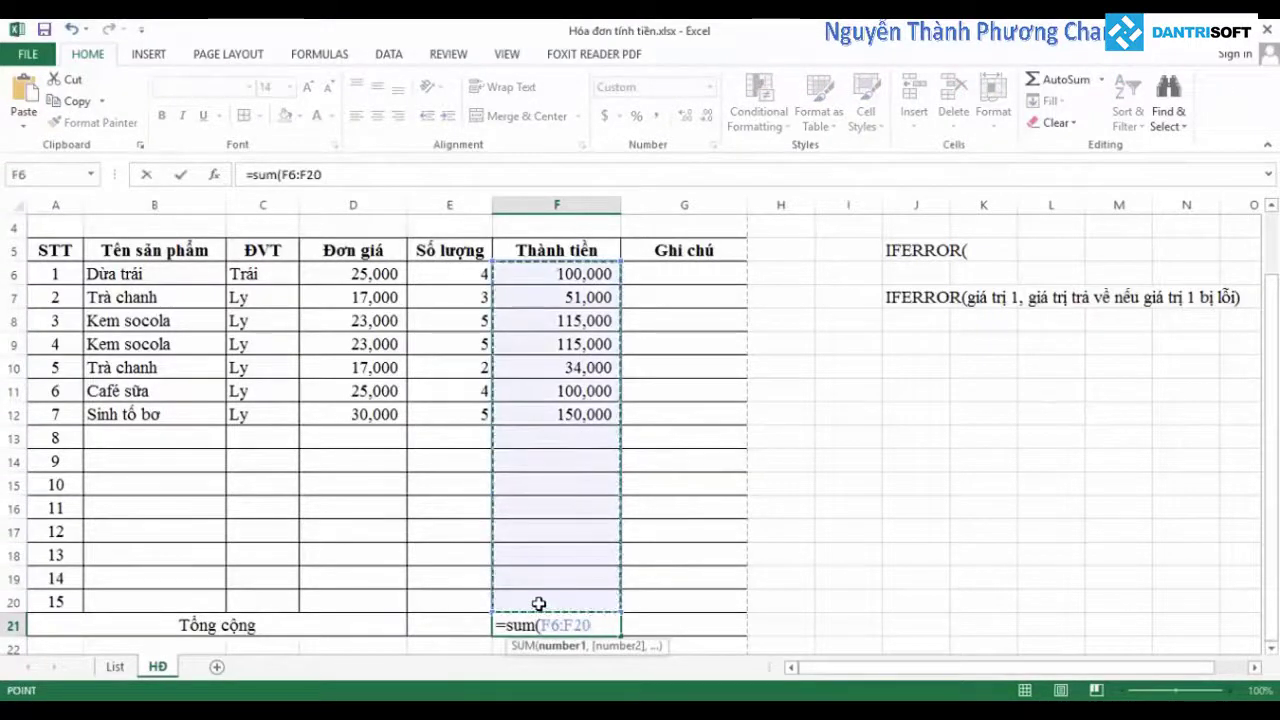
key("Return")
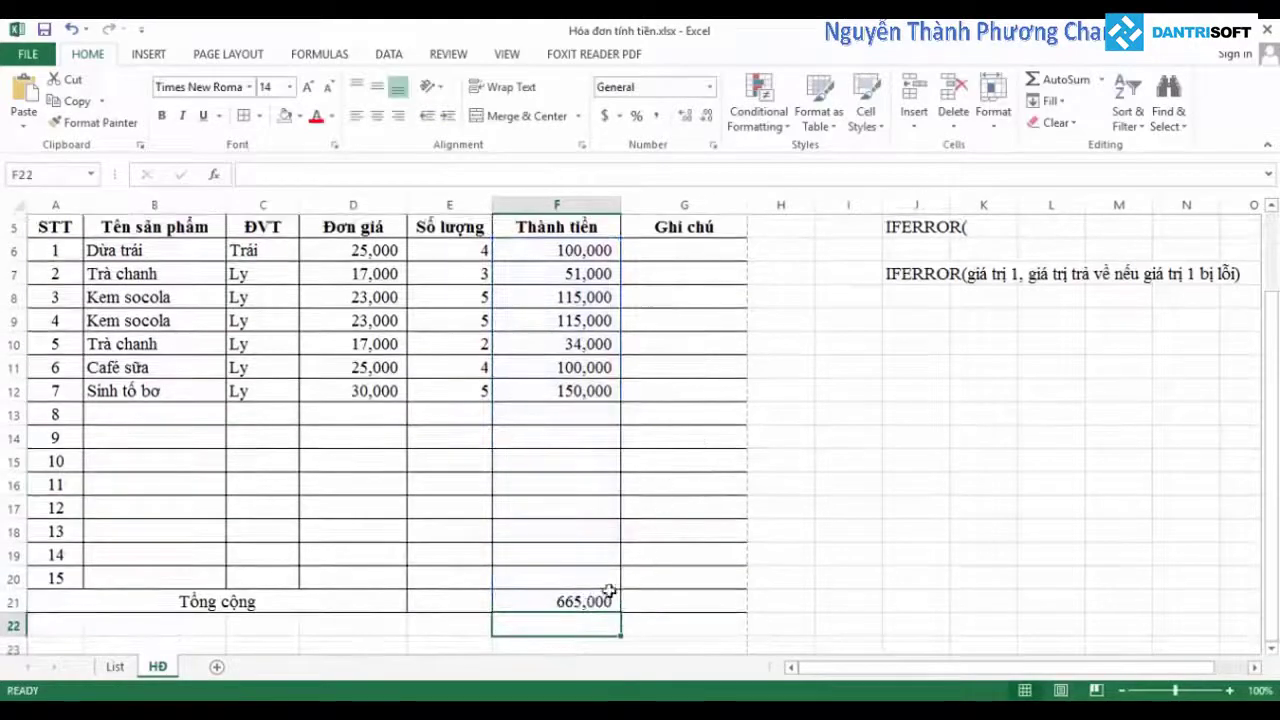
left_click(609, 592)
scroll(589, 566, "up", 1)
scroll(572, 547, "down", 1)
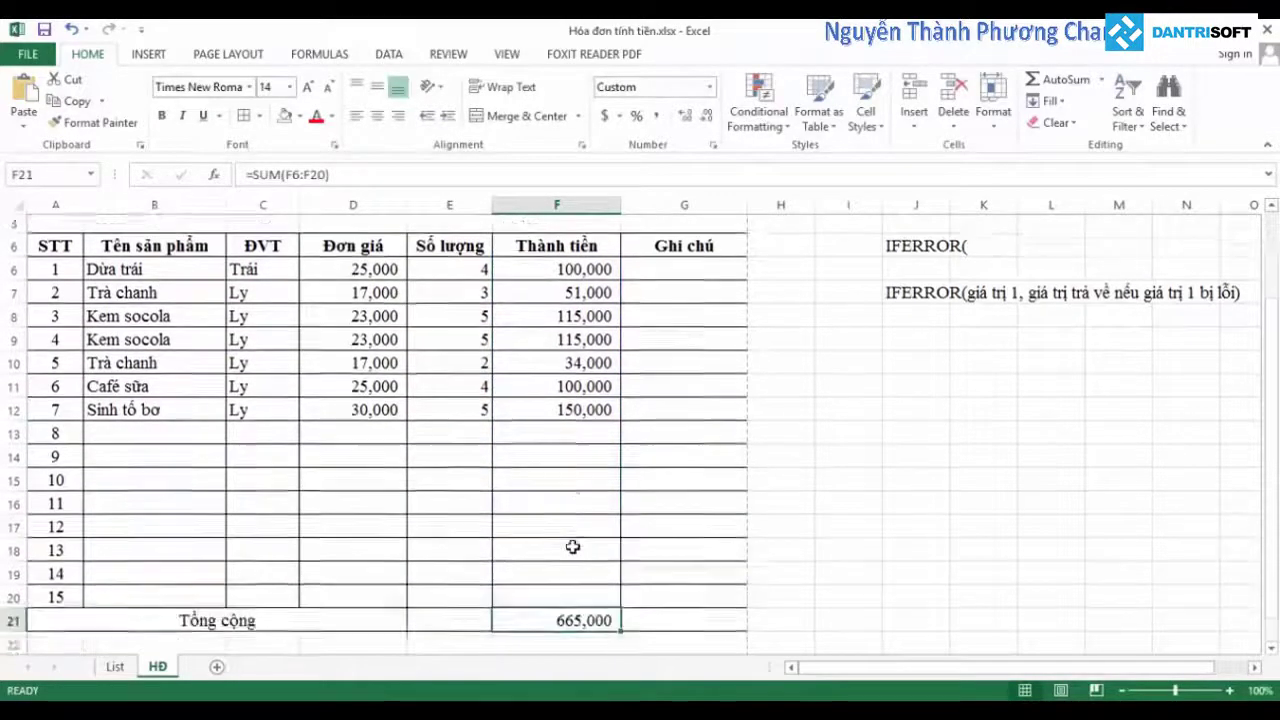
scroll(572, 540, "up", 1)
scroll(571, 510, "down", 1)
Step: Set row 13 to Trà chanh with quantity 4, giving 68,000
left_click(204, 436)
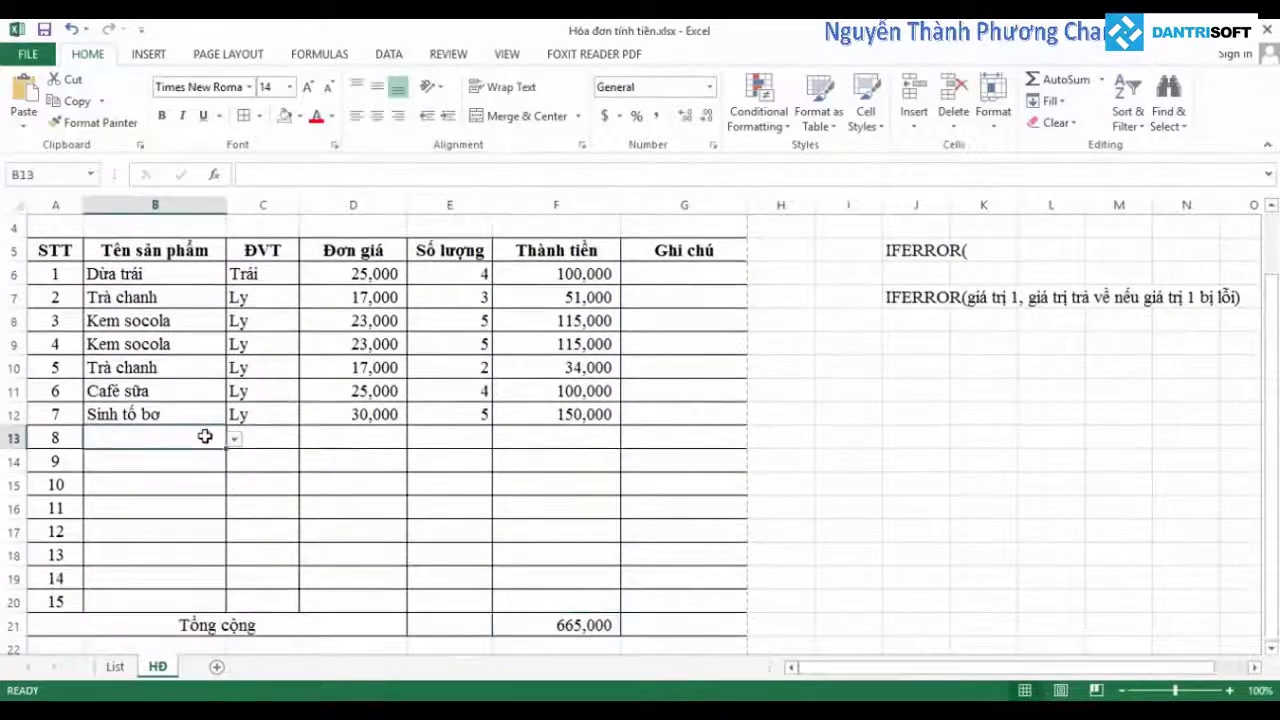
left_click(234, 439)
left_click(187, 480)
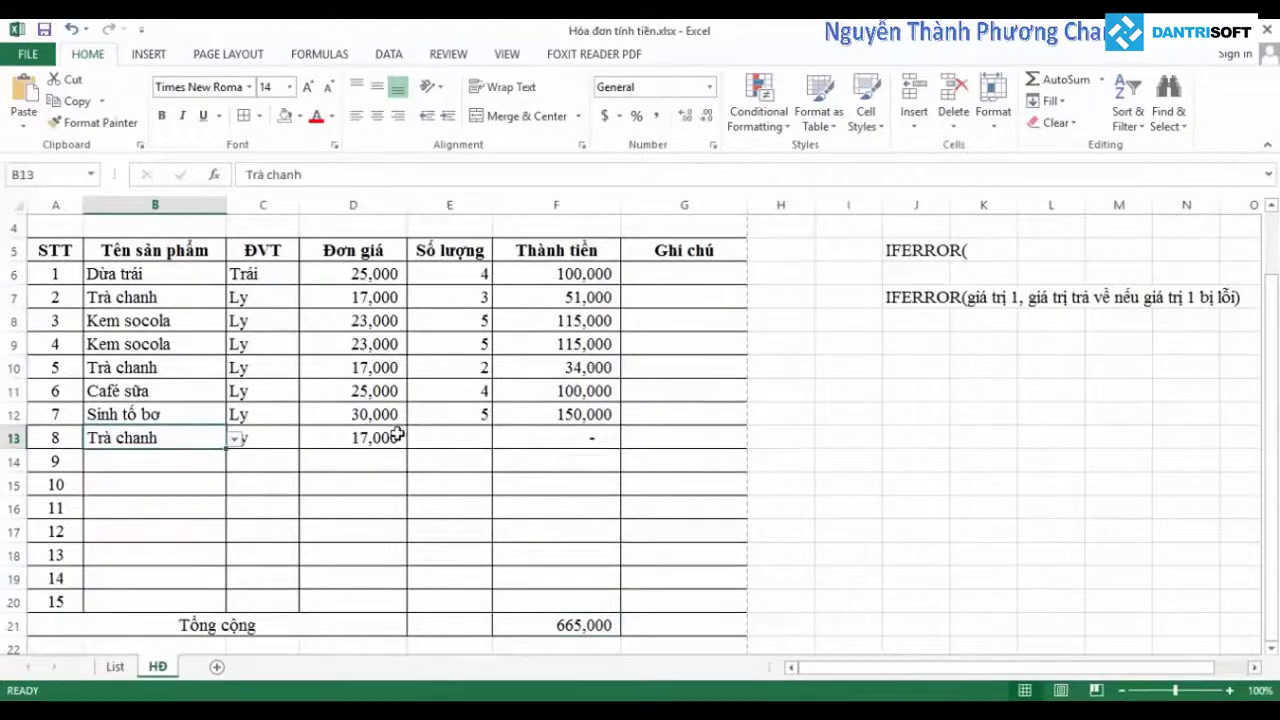
left_click(470, 438)
left_click(500, 439)
left_click(440, 487)
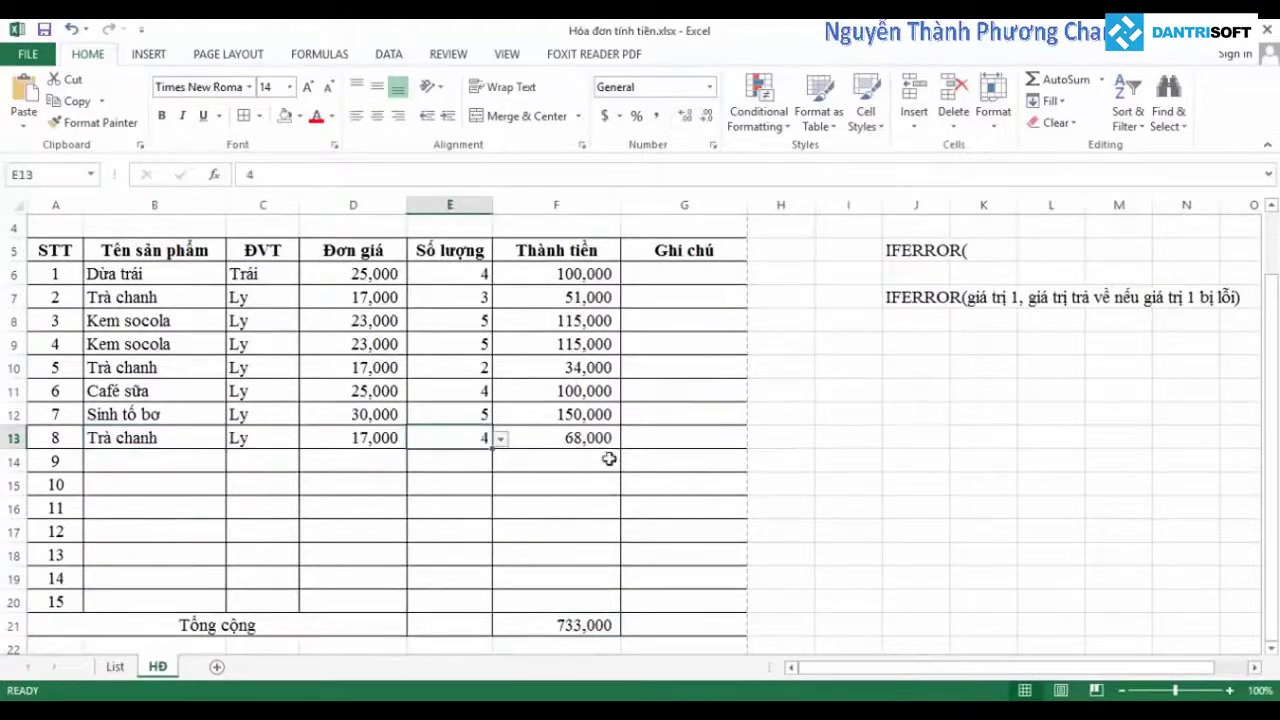
left_click(686, 440)
left_click(583, 623)
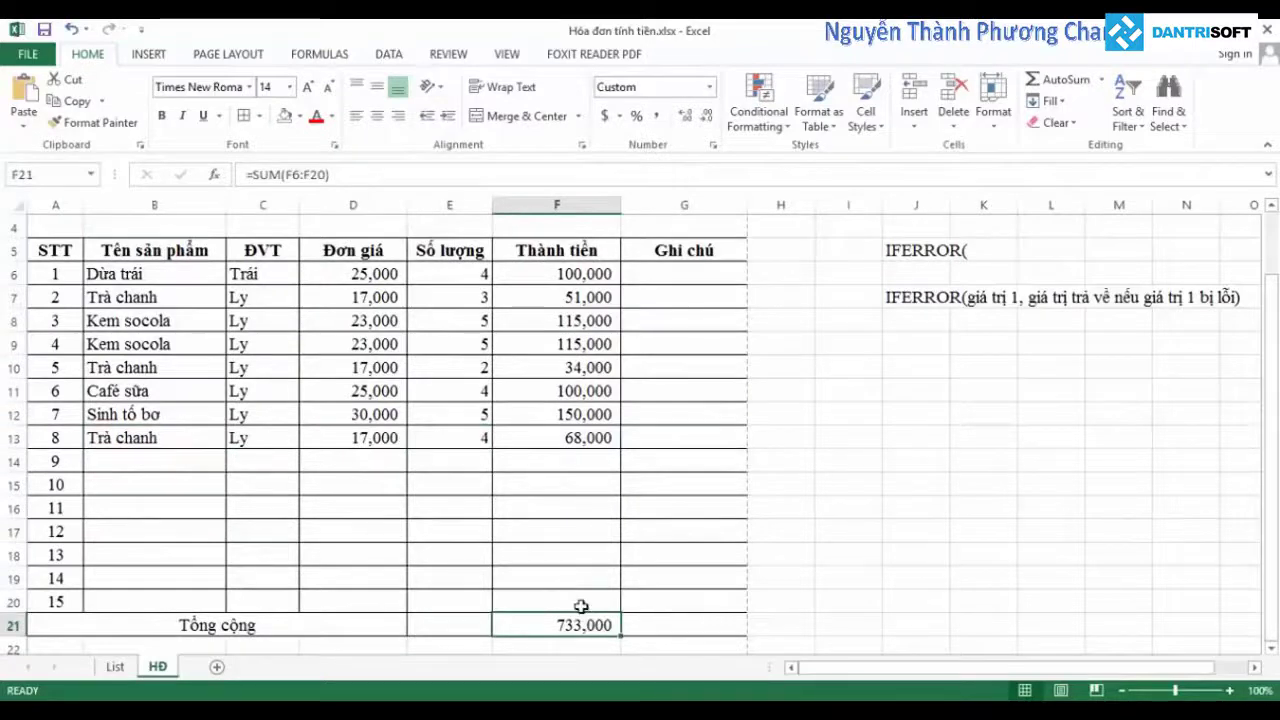
left_click(646, 456)
scroll(646, 456, "up", 1)
Step: Unmerge the Ngày: cell and move the label to F2, right-aligned above Số bàn:
left_click(560, 263)
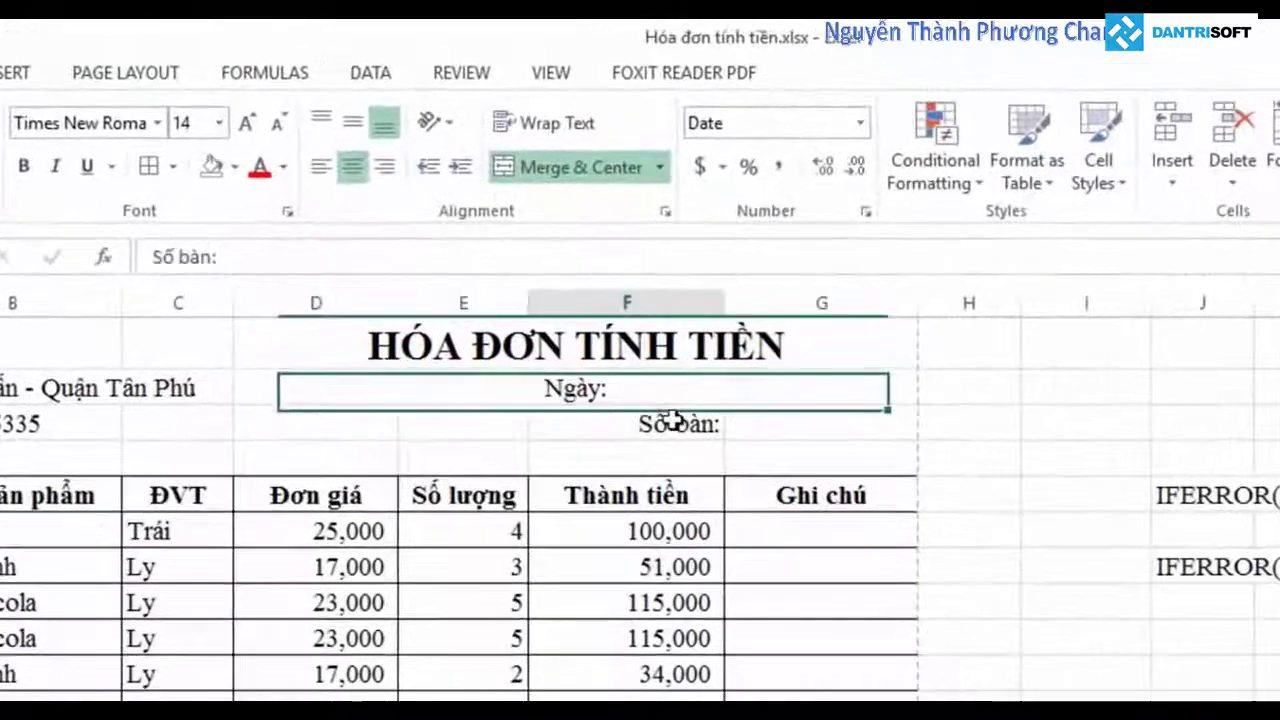
left_click(676, 281)
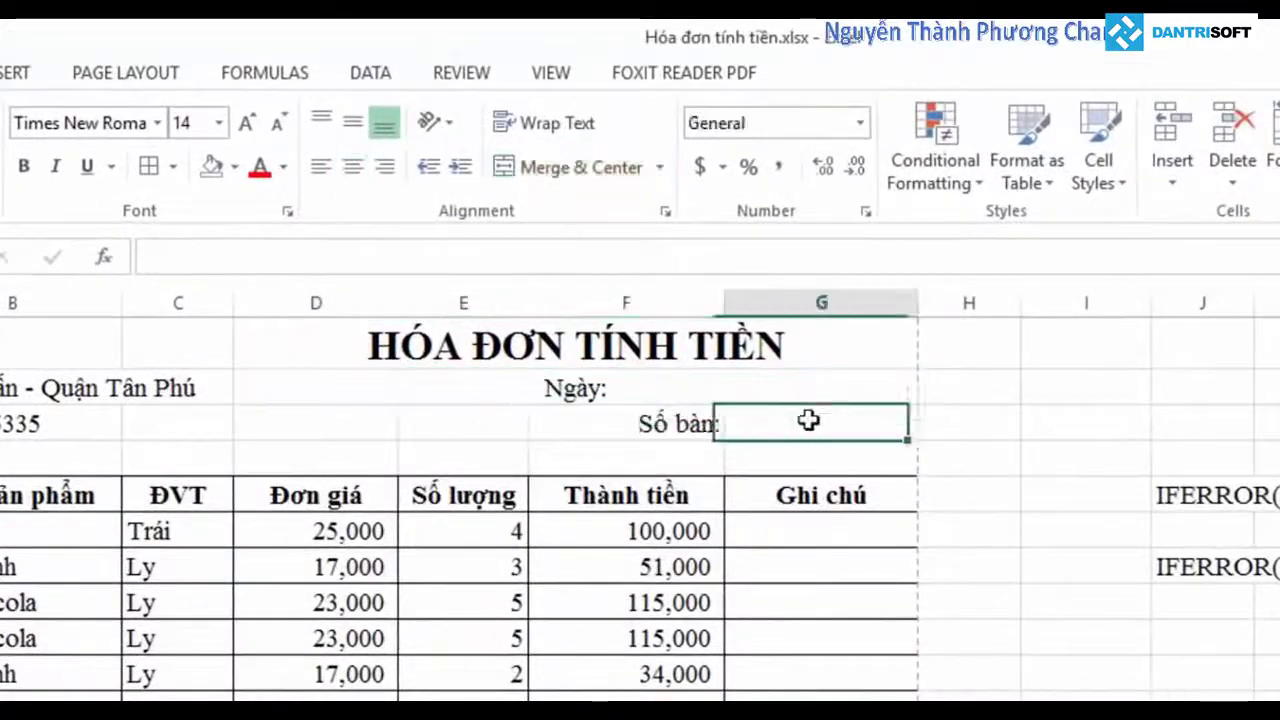
left_click(614, 388)
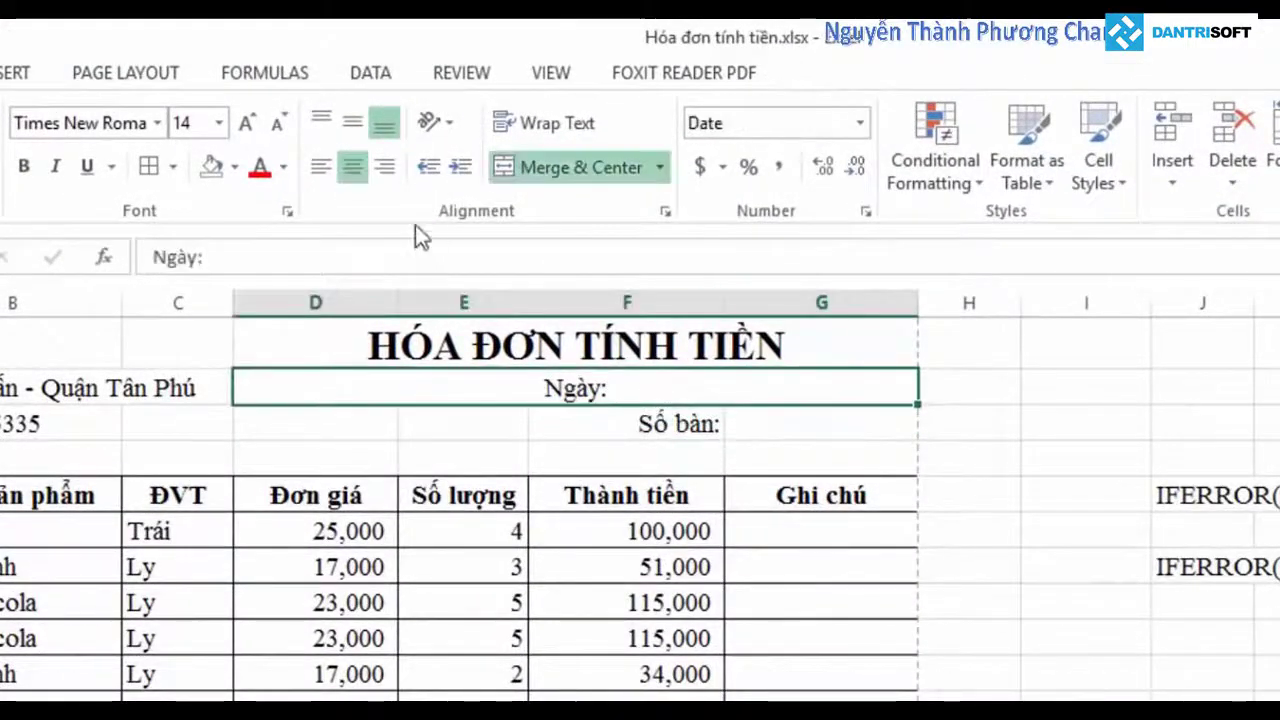
left_click(573, 171)
left_click(306, 388)
mouse_move(306, 403)
left_mouse_down()
mouse_move(547, 420)
mouse_move(700, 386)
left_mouse_up()
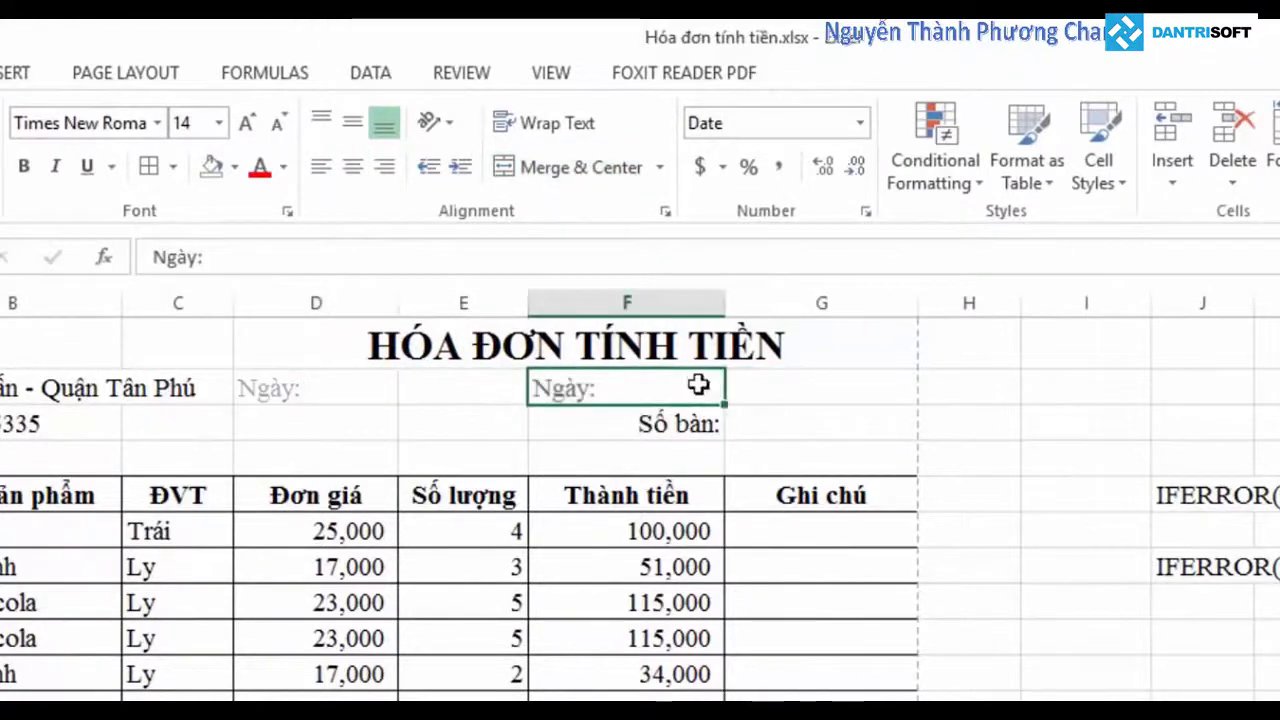
left_click(383, 166)
Step: Enter the date 07/08/2017 in G2 and table number 15 in G3
left_click(803, 386)
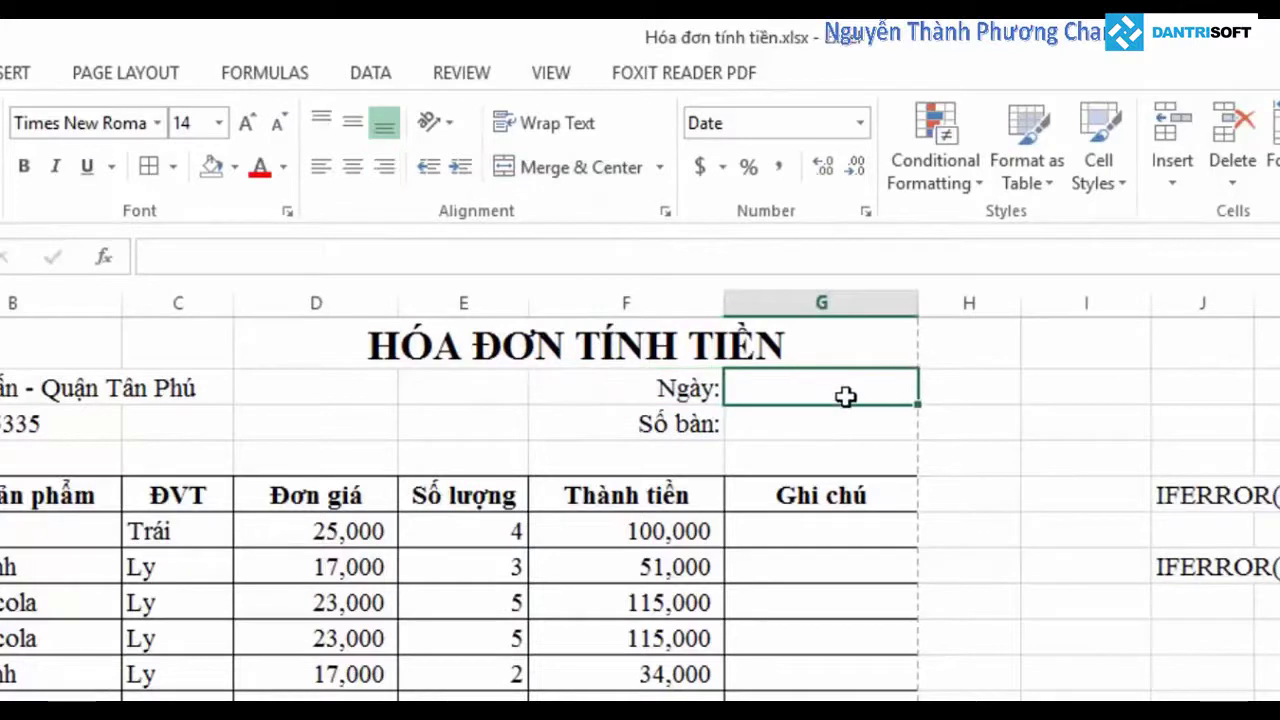
type("7/8/201")
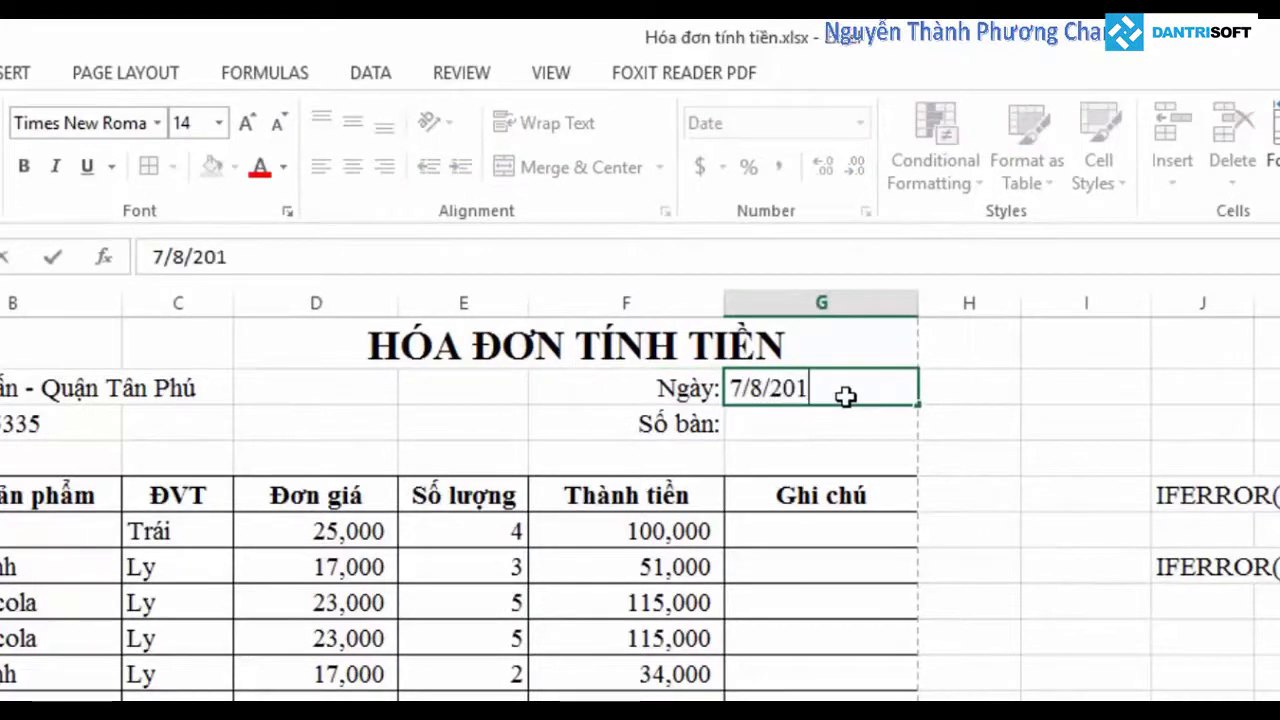
type("7")
key("Return")
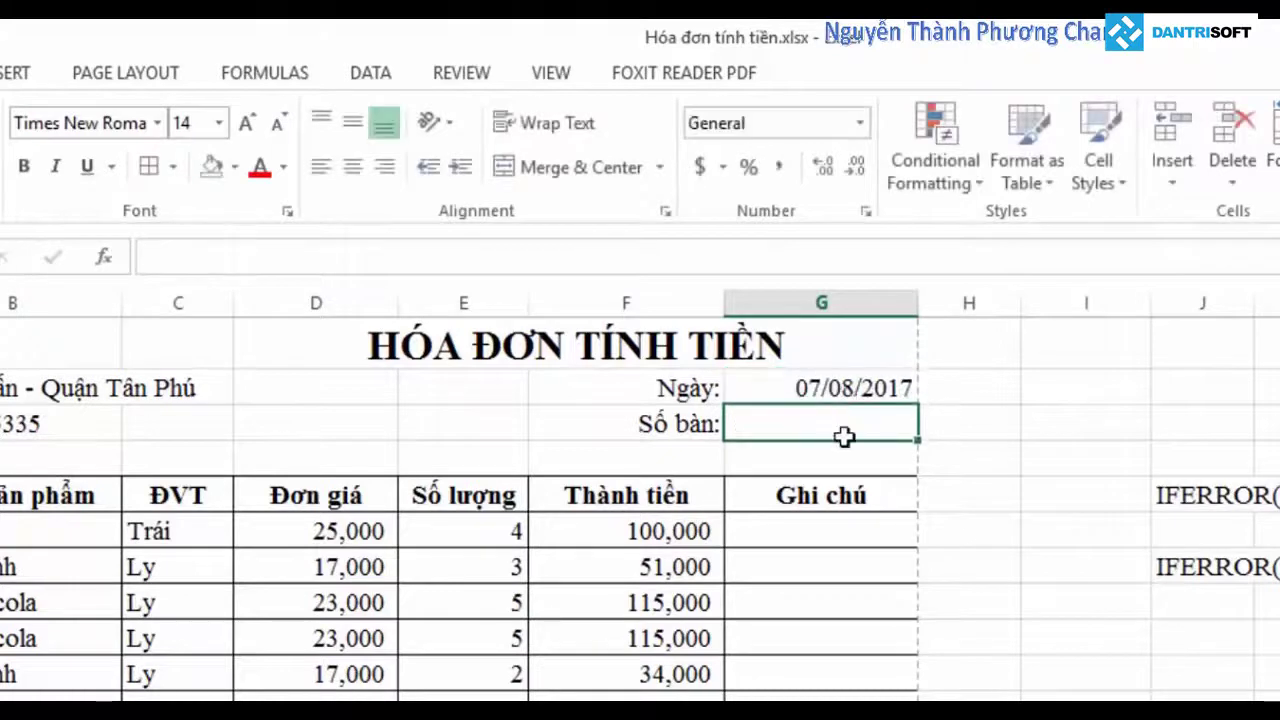
type("15")
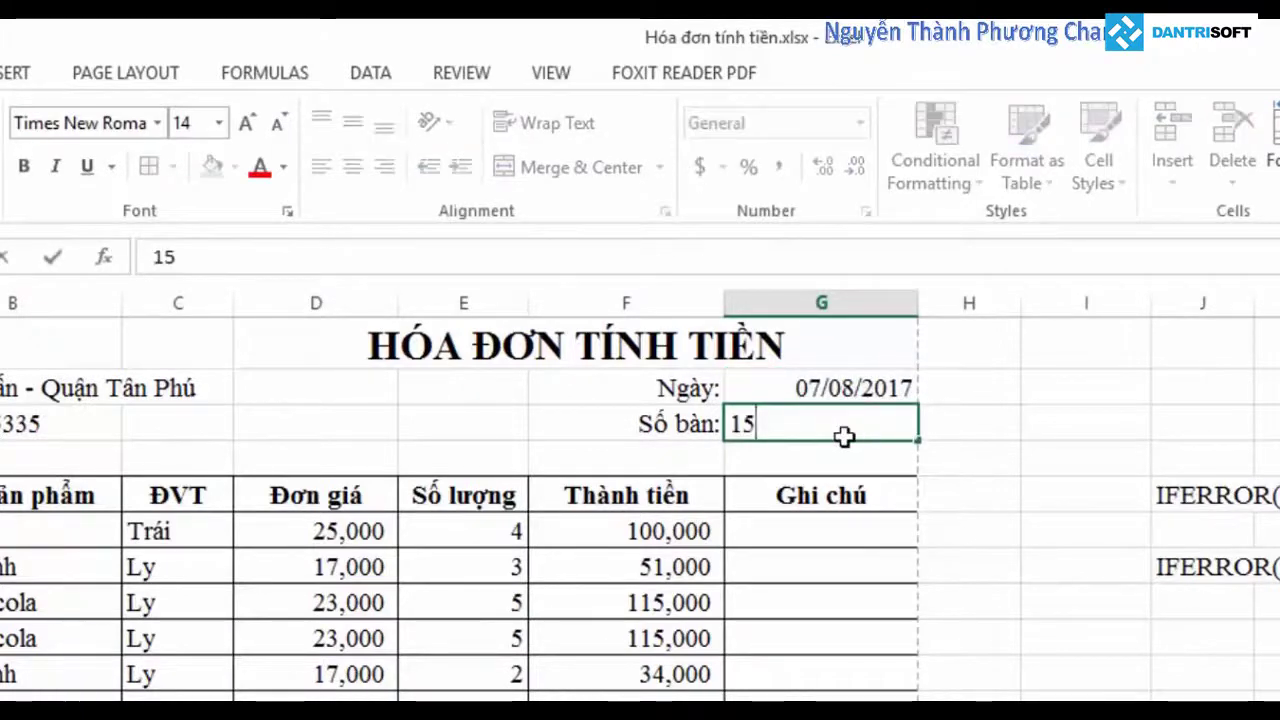
key("Return")
Step: Make the Ngày: and Số bàn: labels in F2:F3 bold
left_click(848, 396)
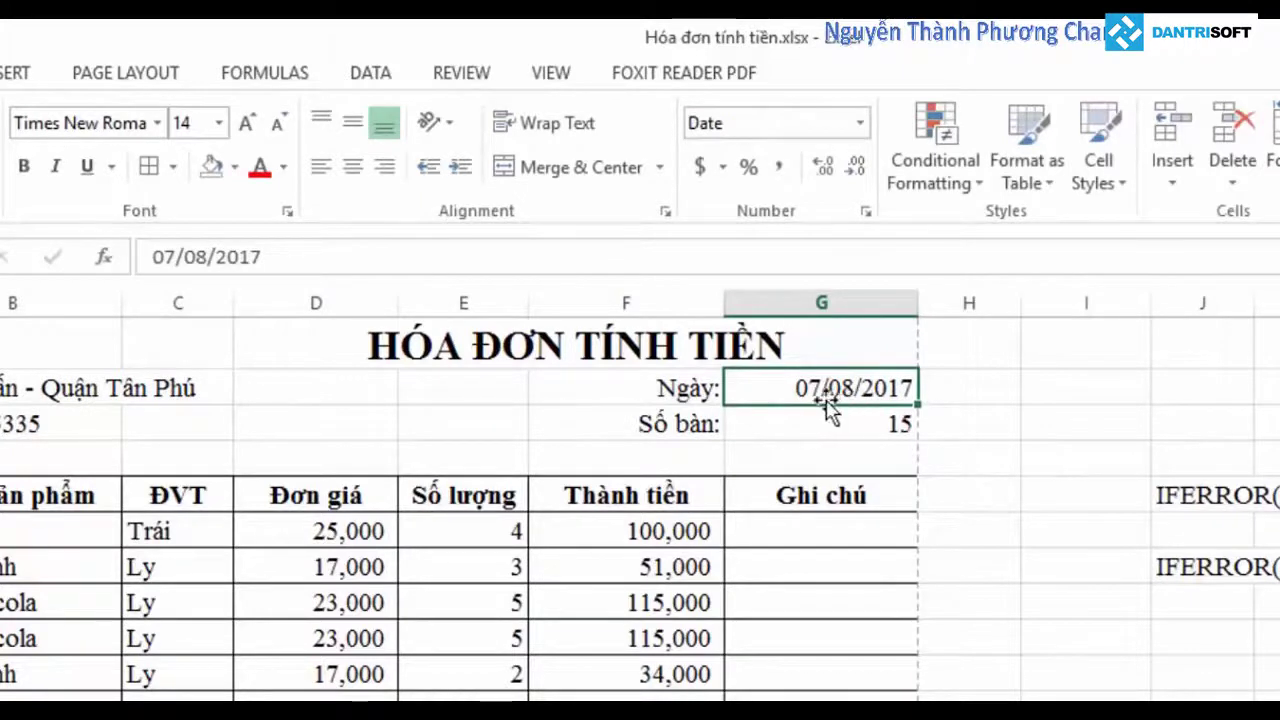
left_click_drag(666, 380, 680, 424)
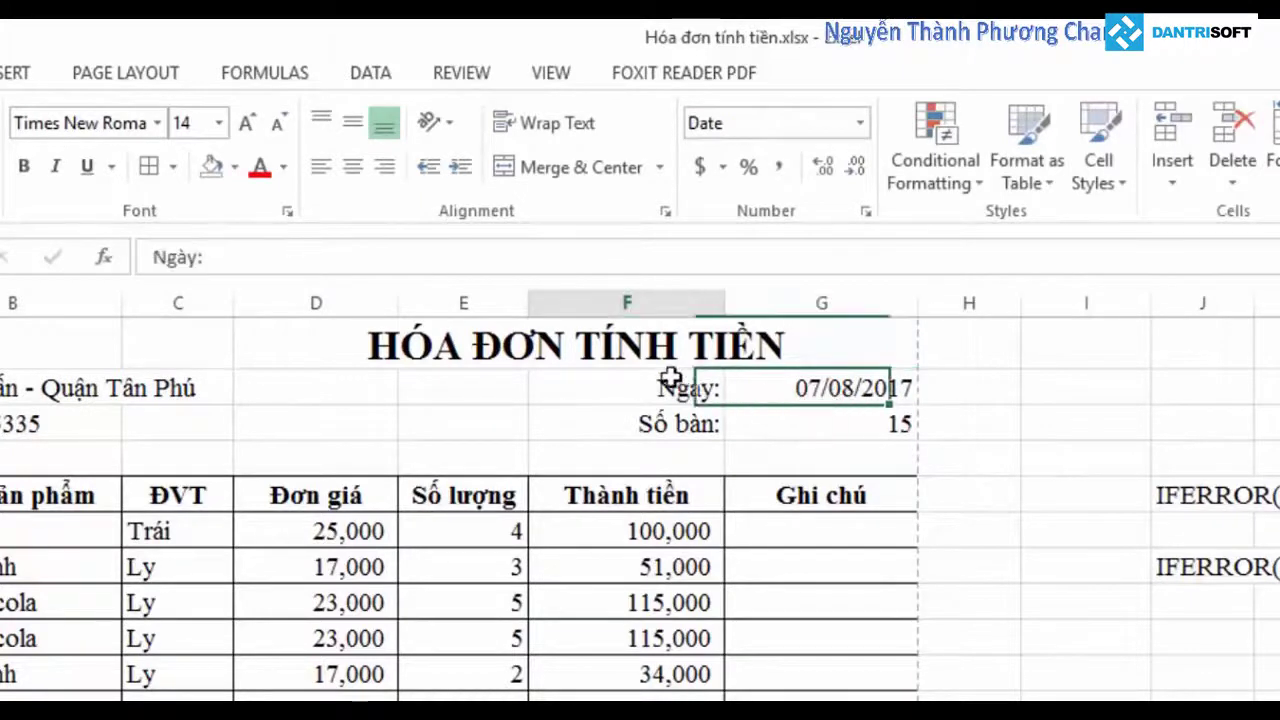
left_click(23, 166)
left_click(829, 394)
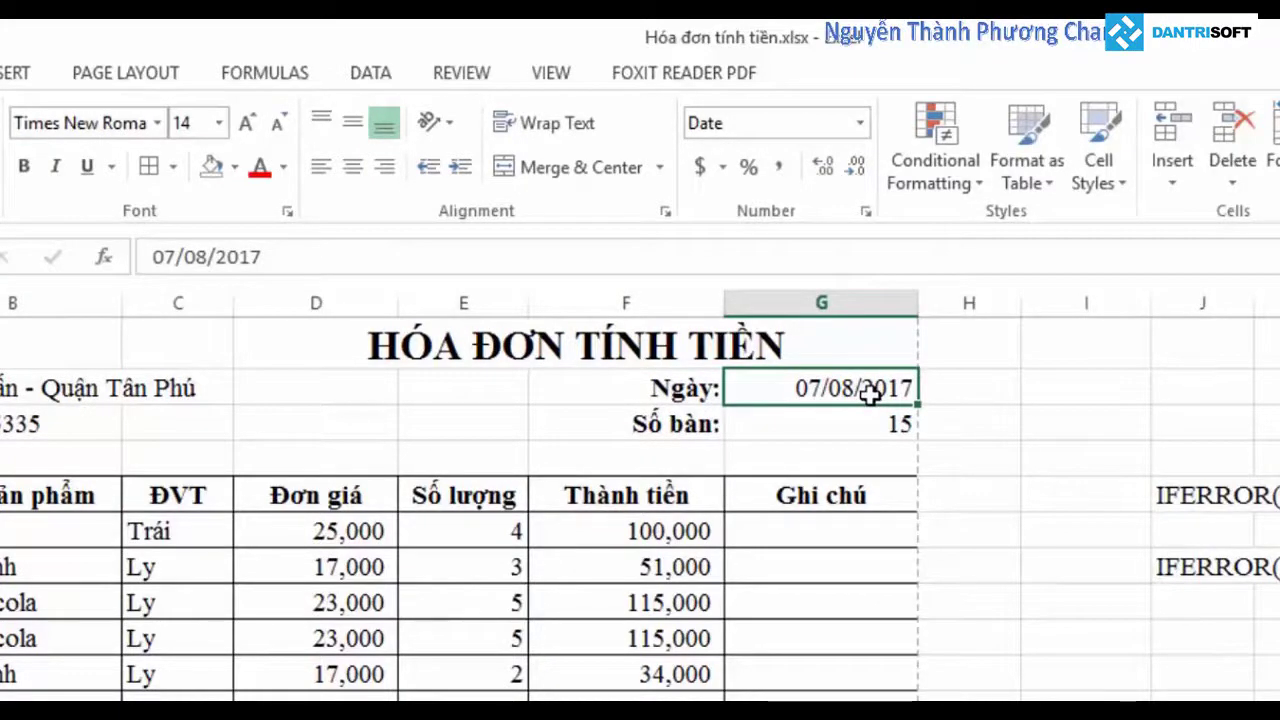
Step: Begin typing a =TODAY formula in G2 and erase the misspelled function name
type("=")
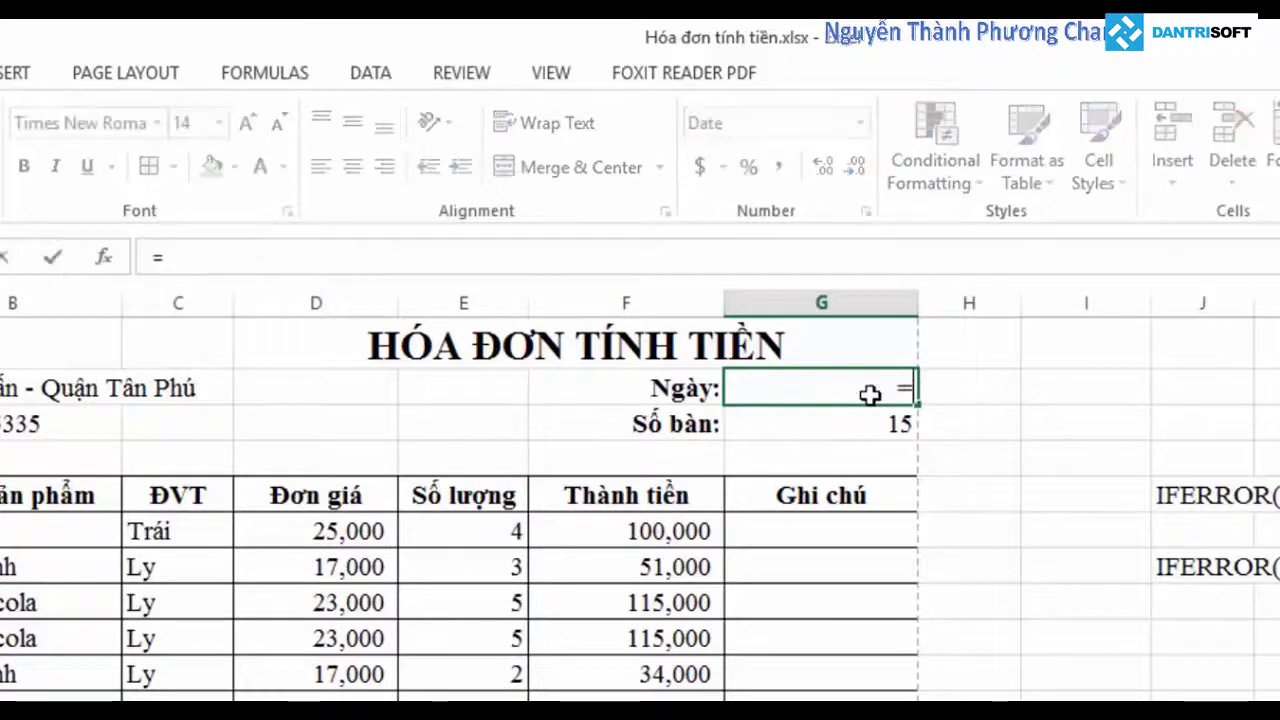
type("to")
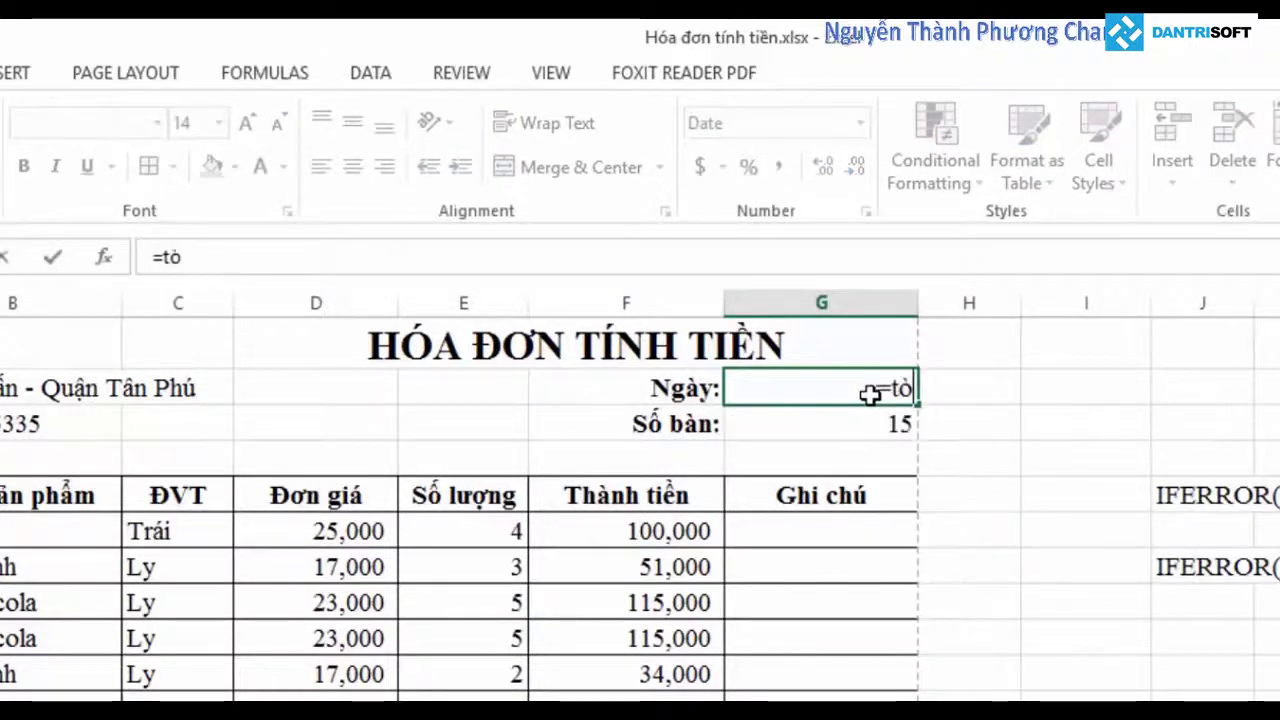
type("ay")
key("BackSpace")
key("BackSpace")
key("BackSpace")
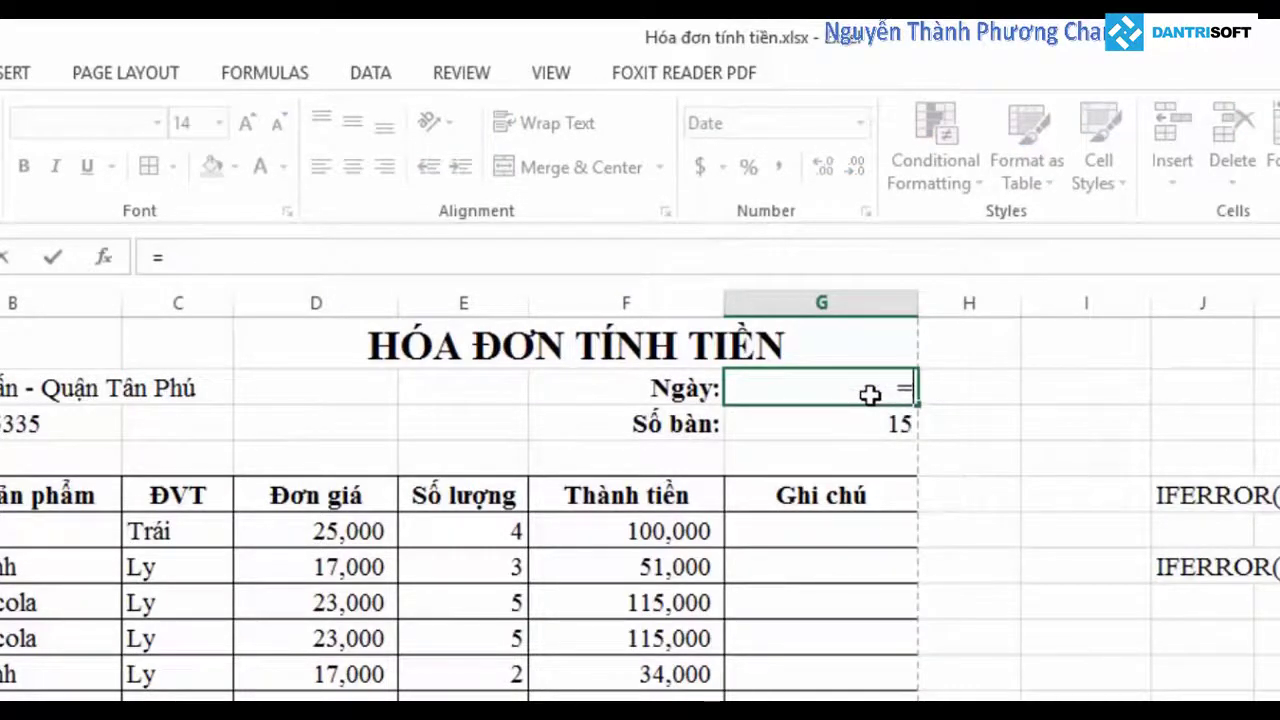